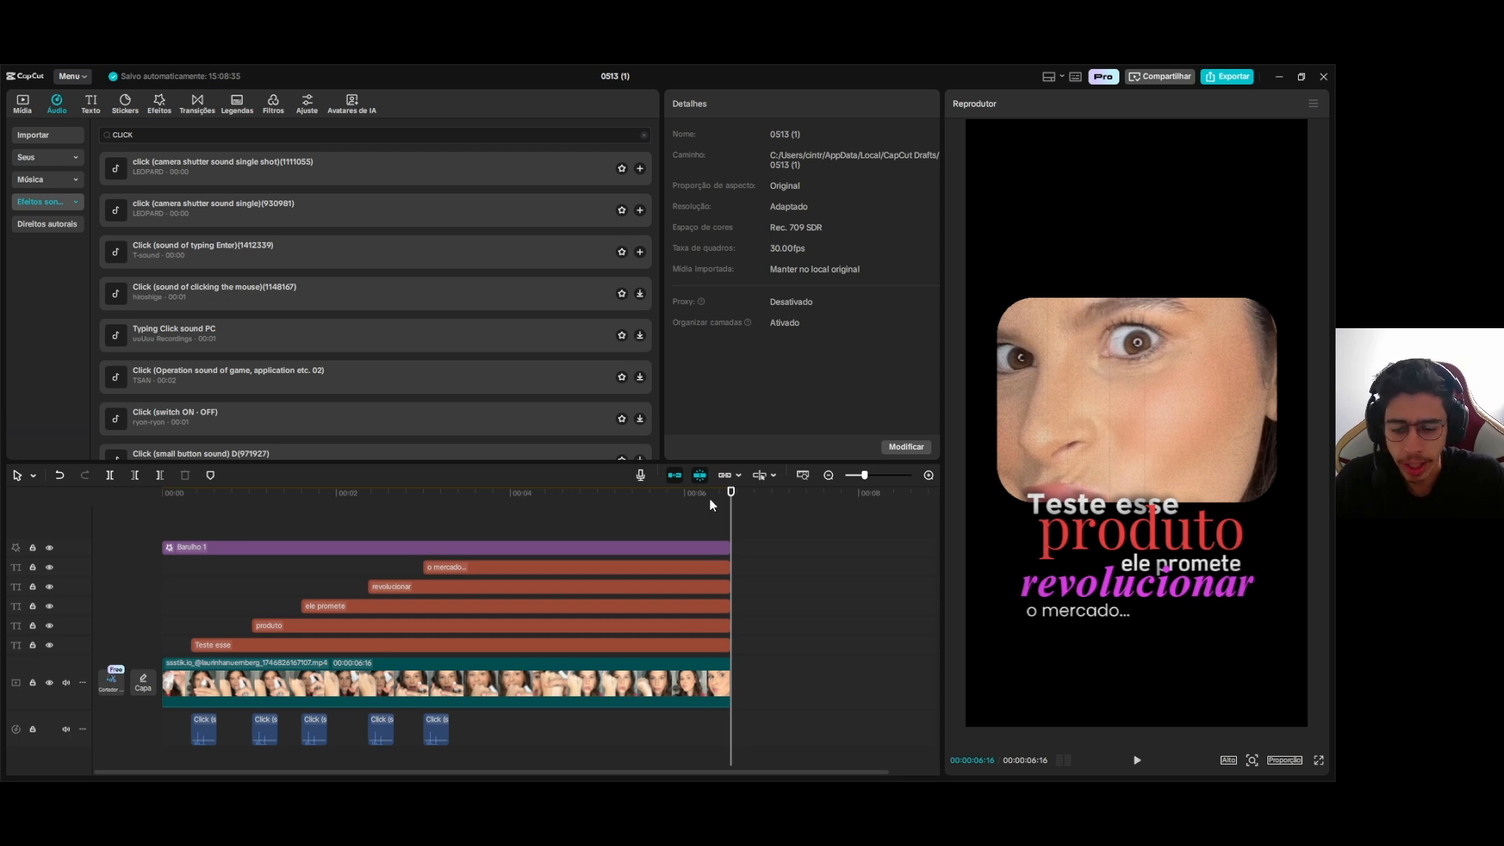
# Remove the existing rectangle mask from the main video clip, keeping masking enabled
pyautogui.click(530, 682)
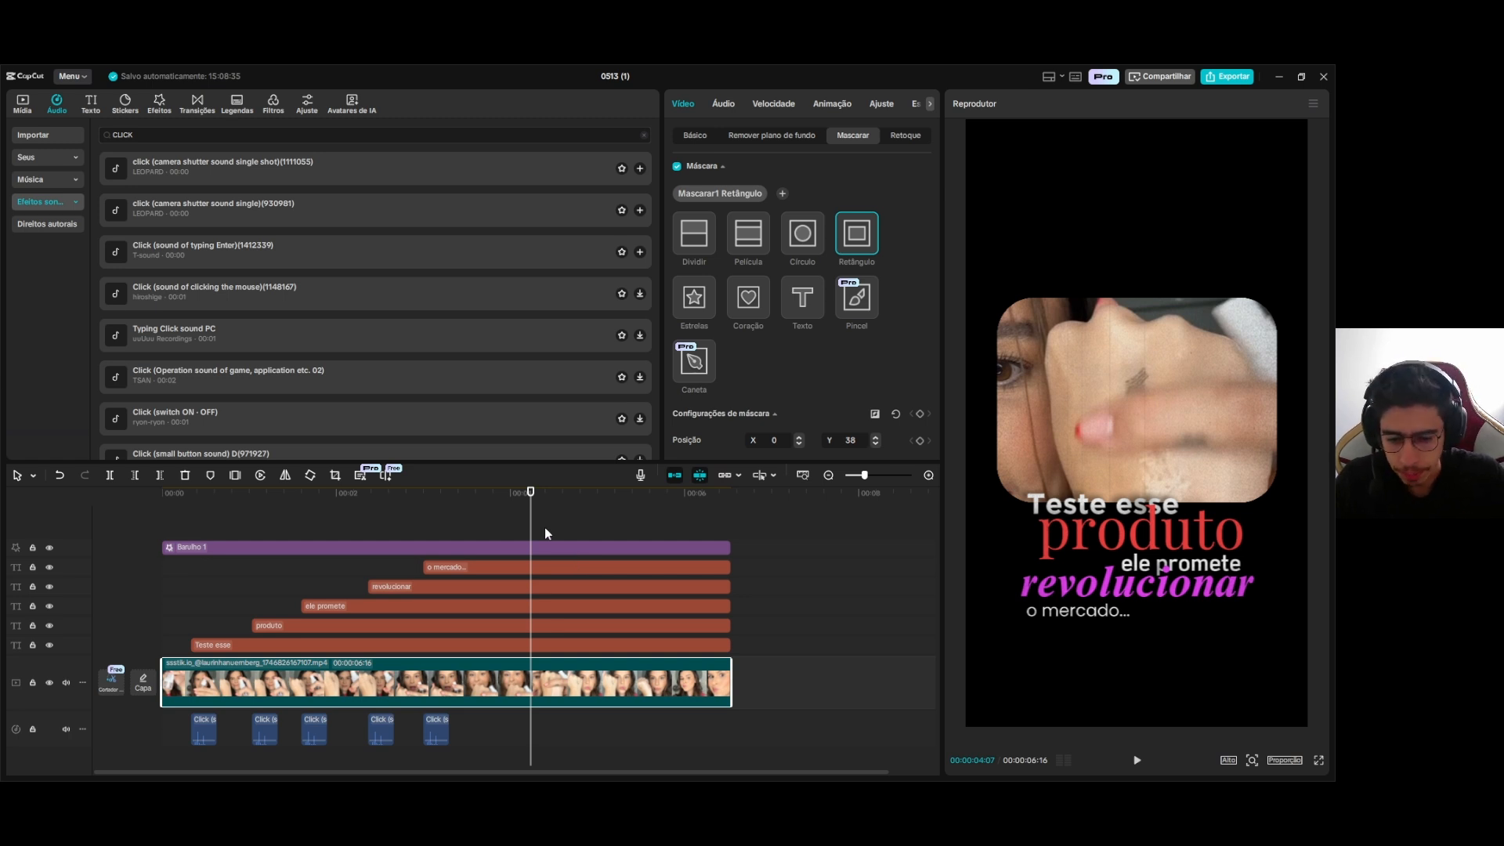
pyautogui.click(545, 529)
pyautogui.click(508, 534)
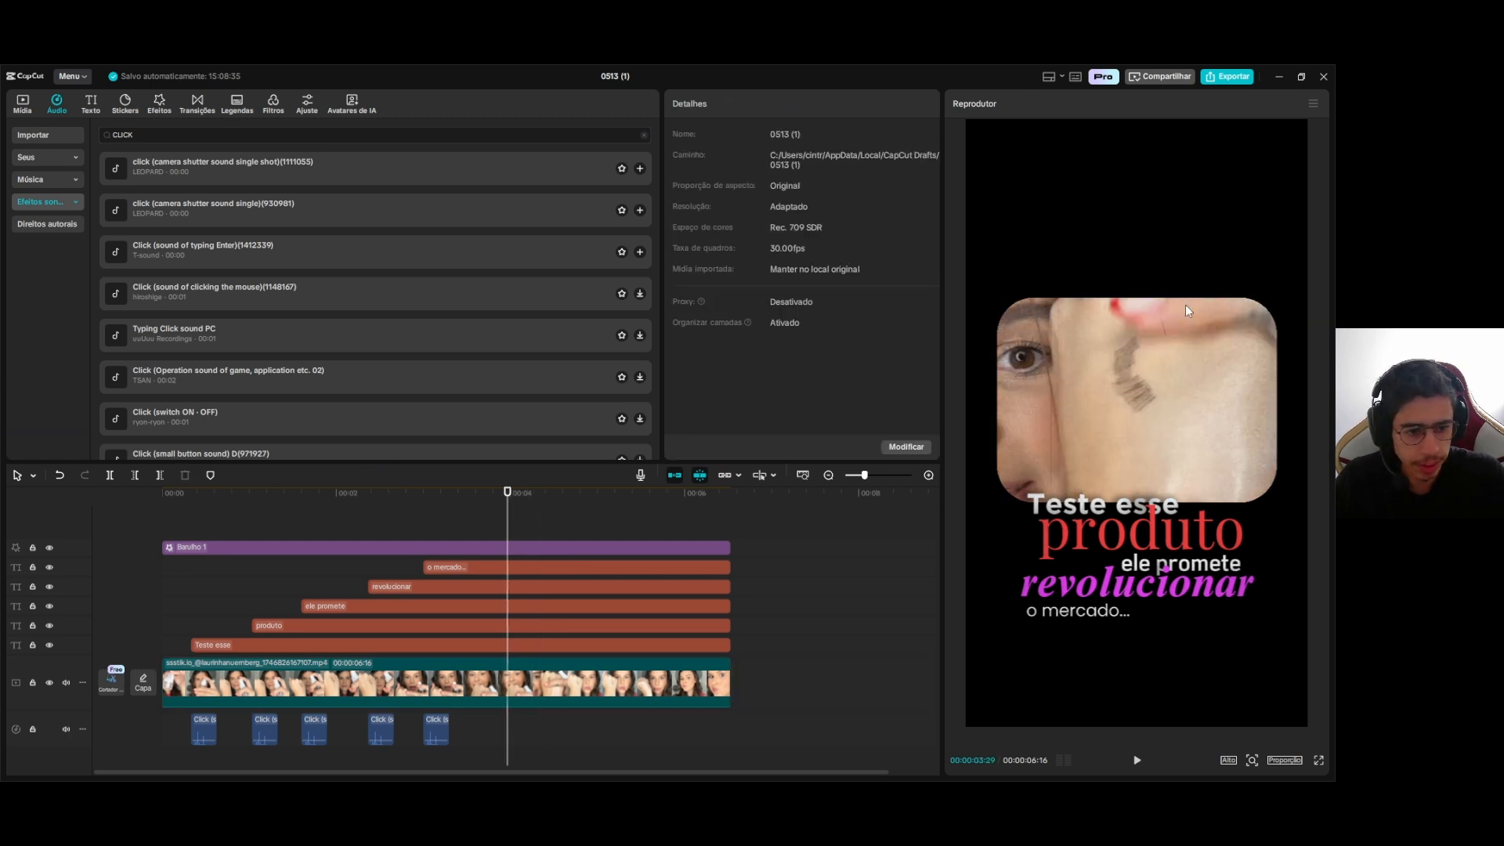
pyautogui.click(583, 695)
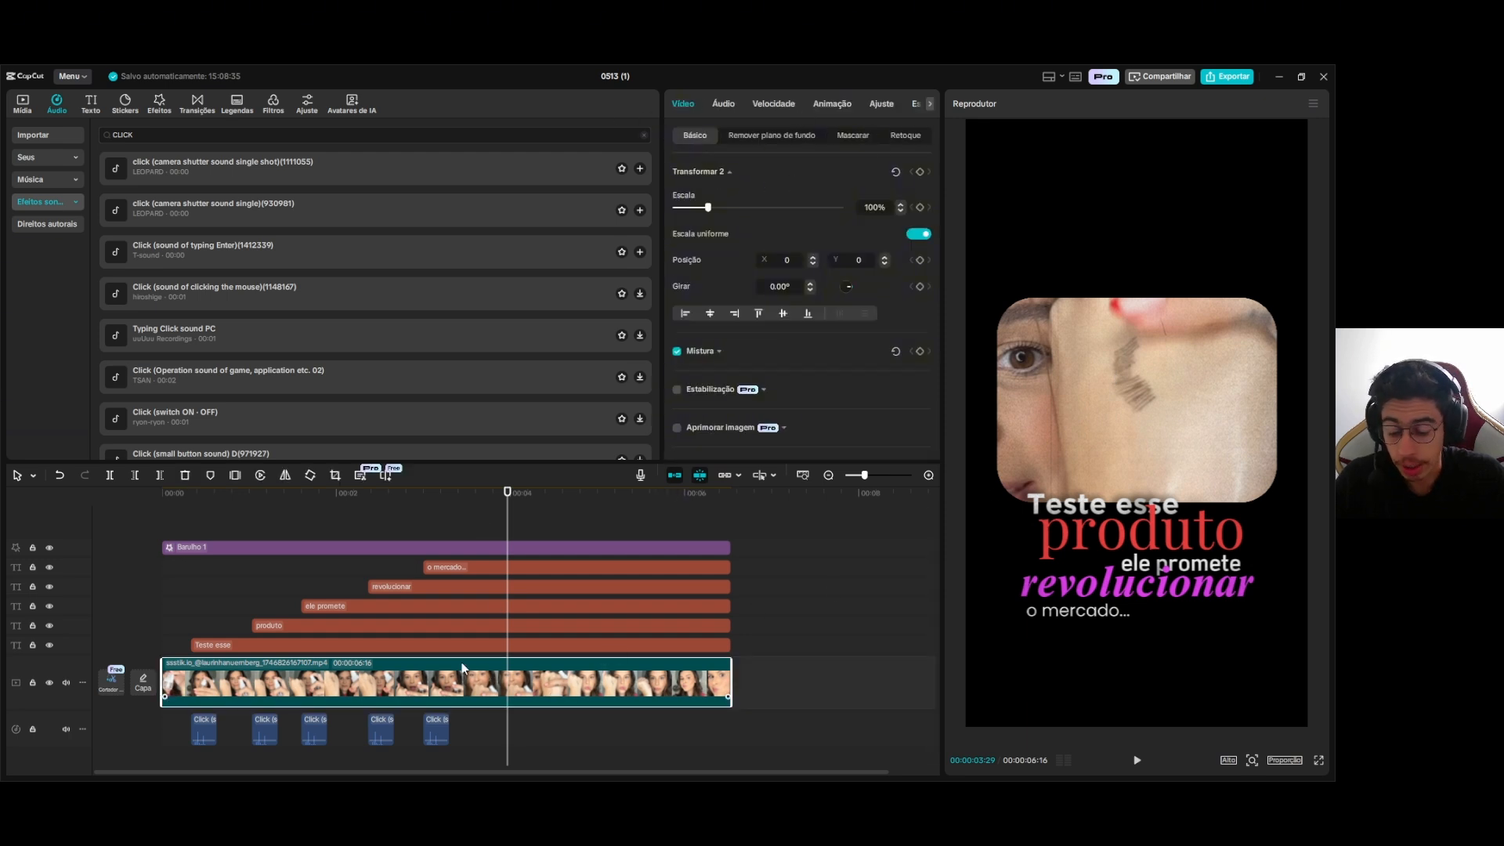
pyautogui.click(850, 135)
pyautogui.click(676, 166)
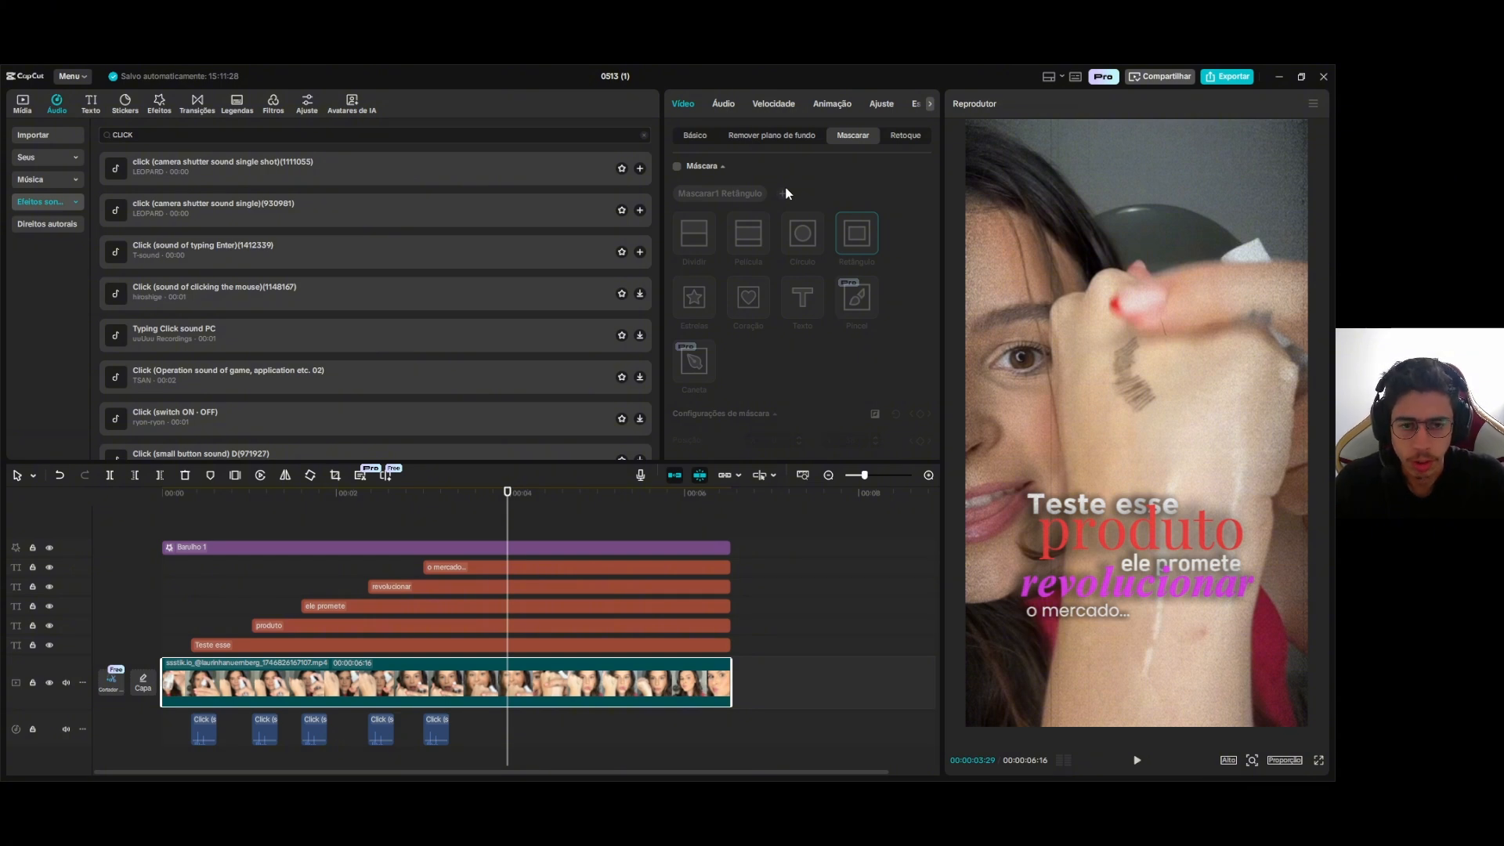
pyautogui.click(677, 167)
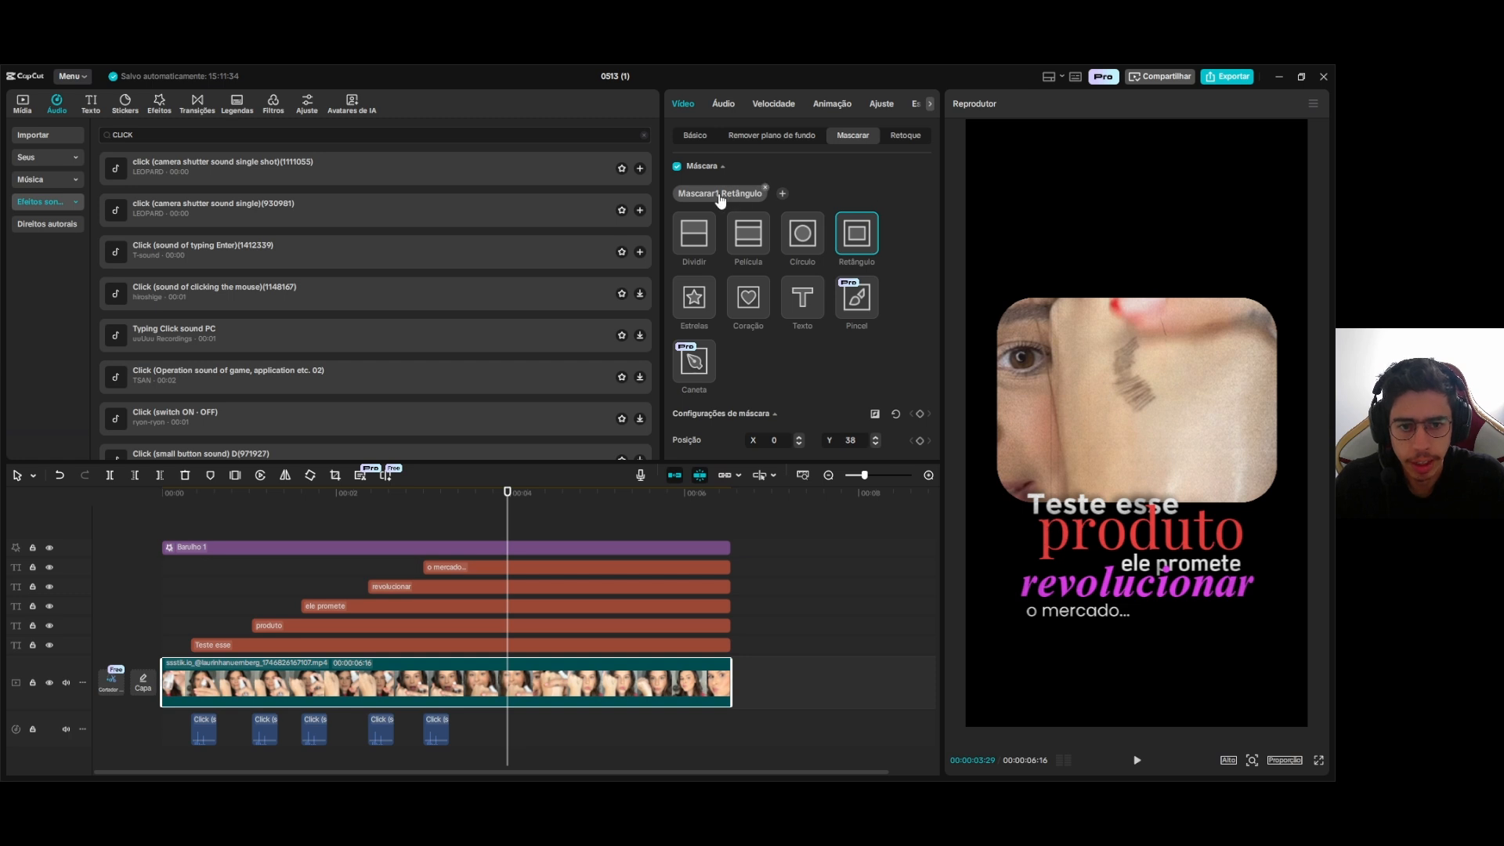
pyautogui.click(765, 188)
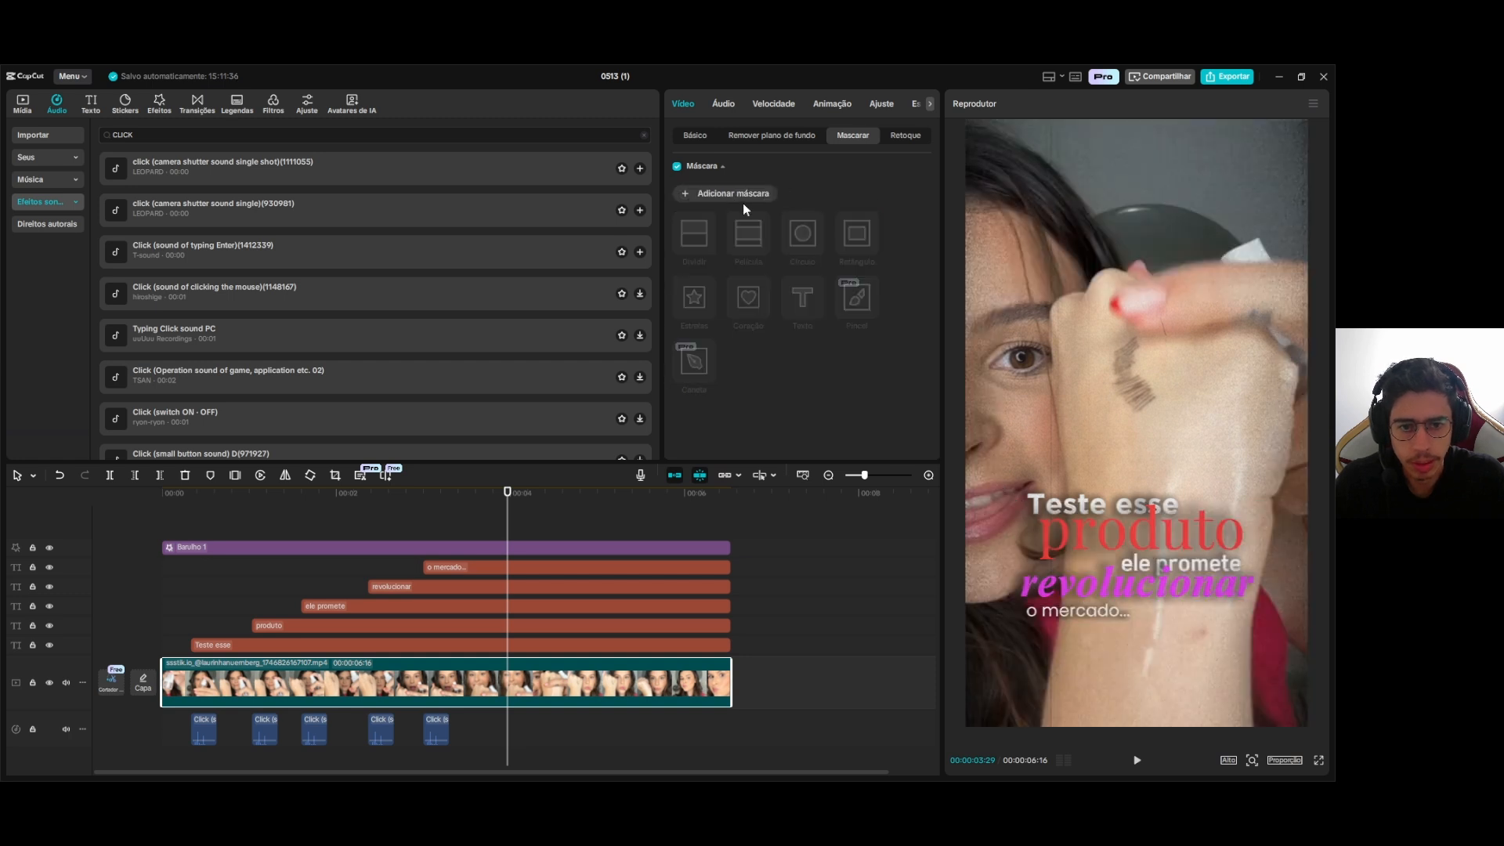
pyautogui.click(678, 168)
pyautogui.click(677, 167)
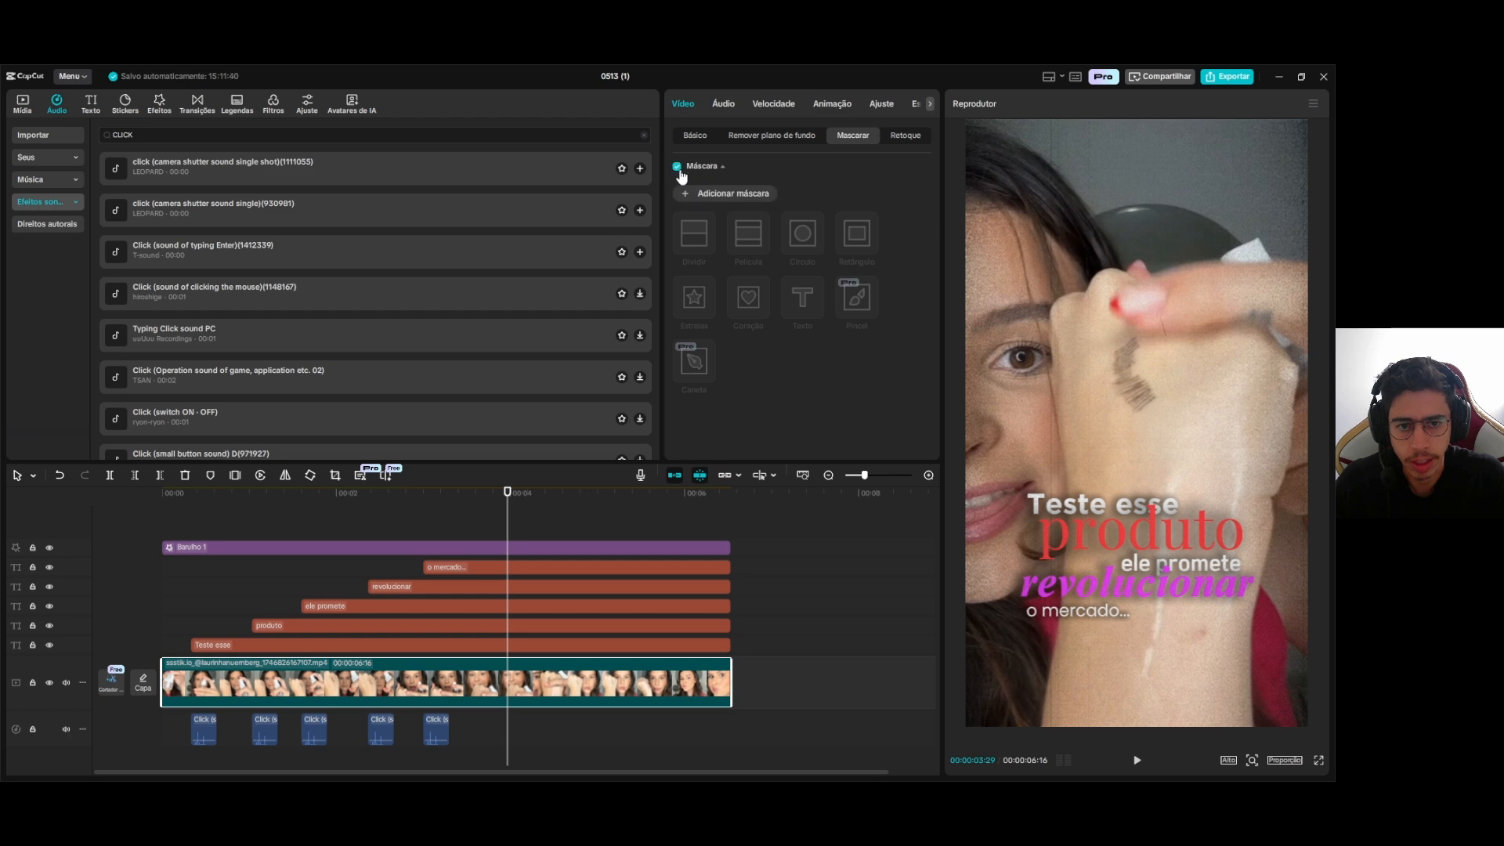
# Add a new rectangle mask to the video clip and enlarge it to about 459 wide by 317 high
pyautogui.click(728, 196)
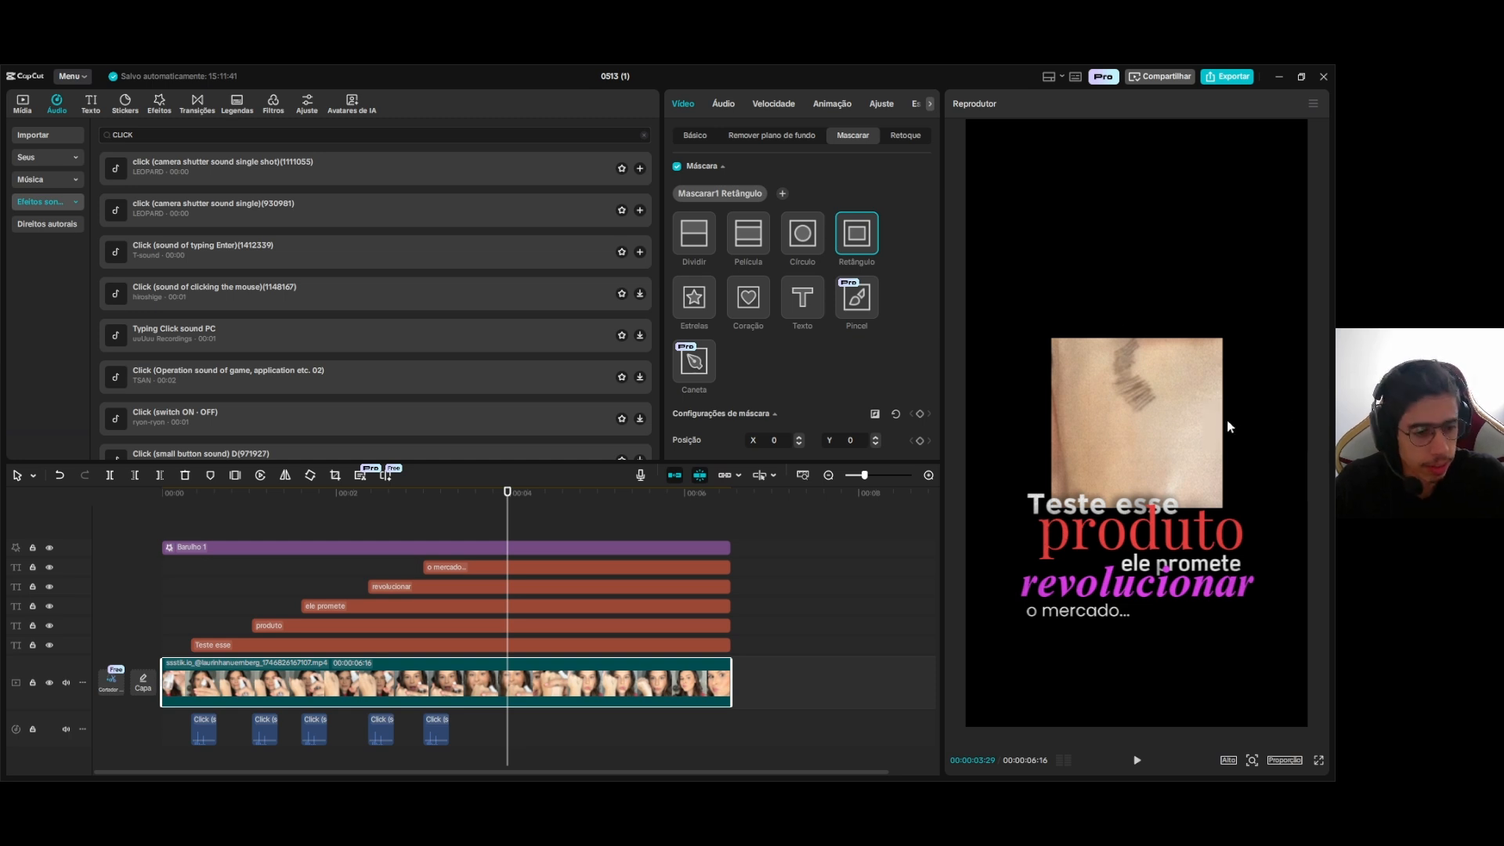
pyautogui.moveTo(1227, 420); pyautogui.dragTo(1275, 431)
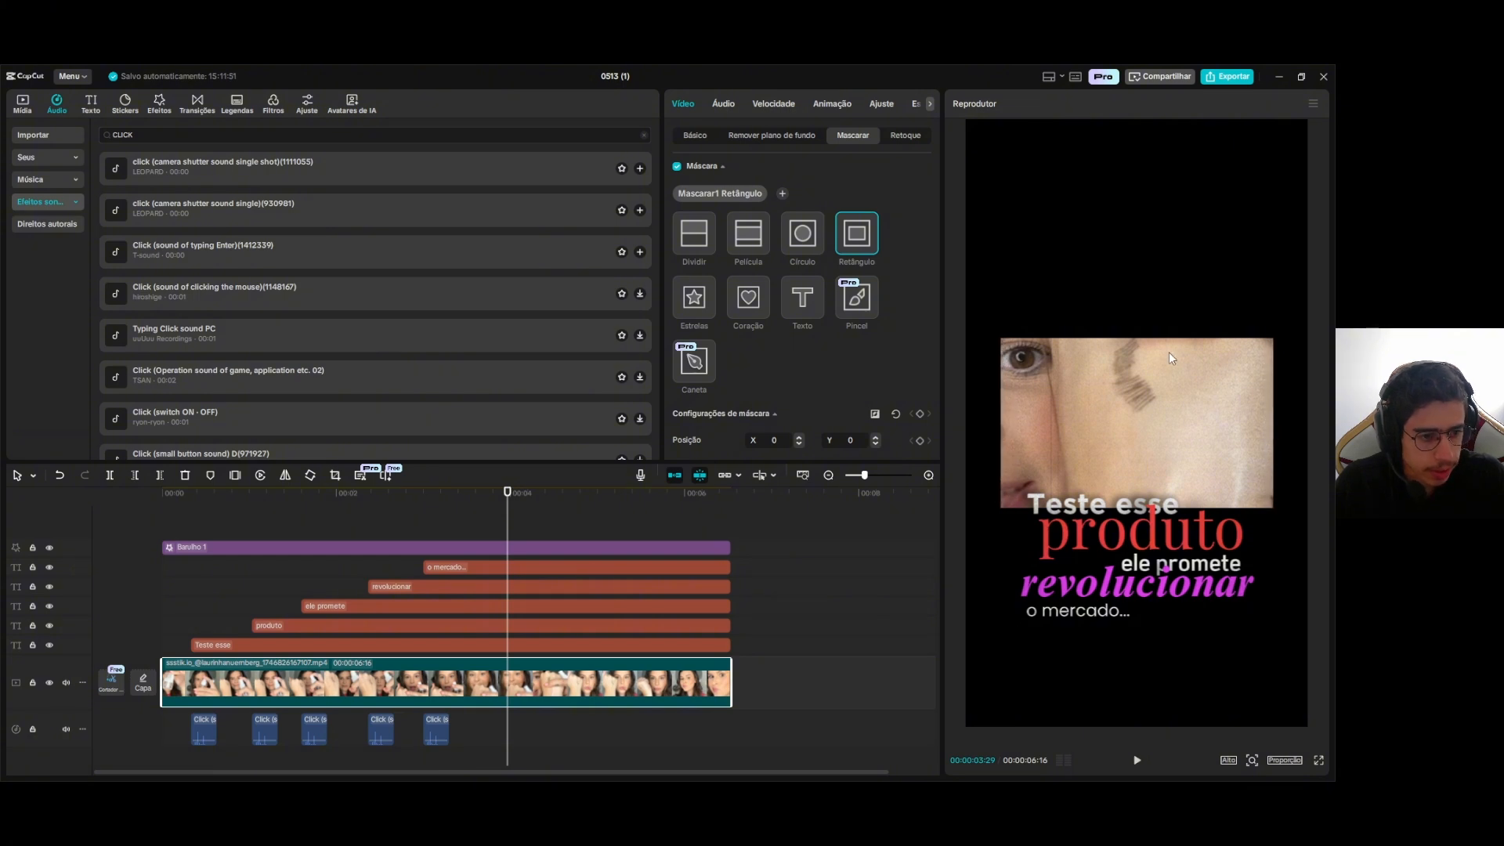
pyautogui.moveTo(1138, 340)
pyautogui.mouseDown()
pyautogui.moveTo(1135, 313)
pyautogui.moveTo(1149, 360)
pyautogui.moveTo(1154, 330)
pyautogui.mouseUp()
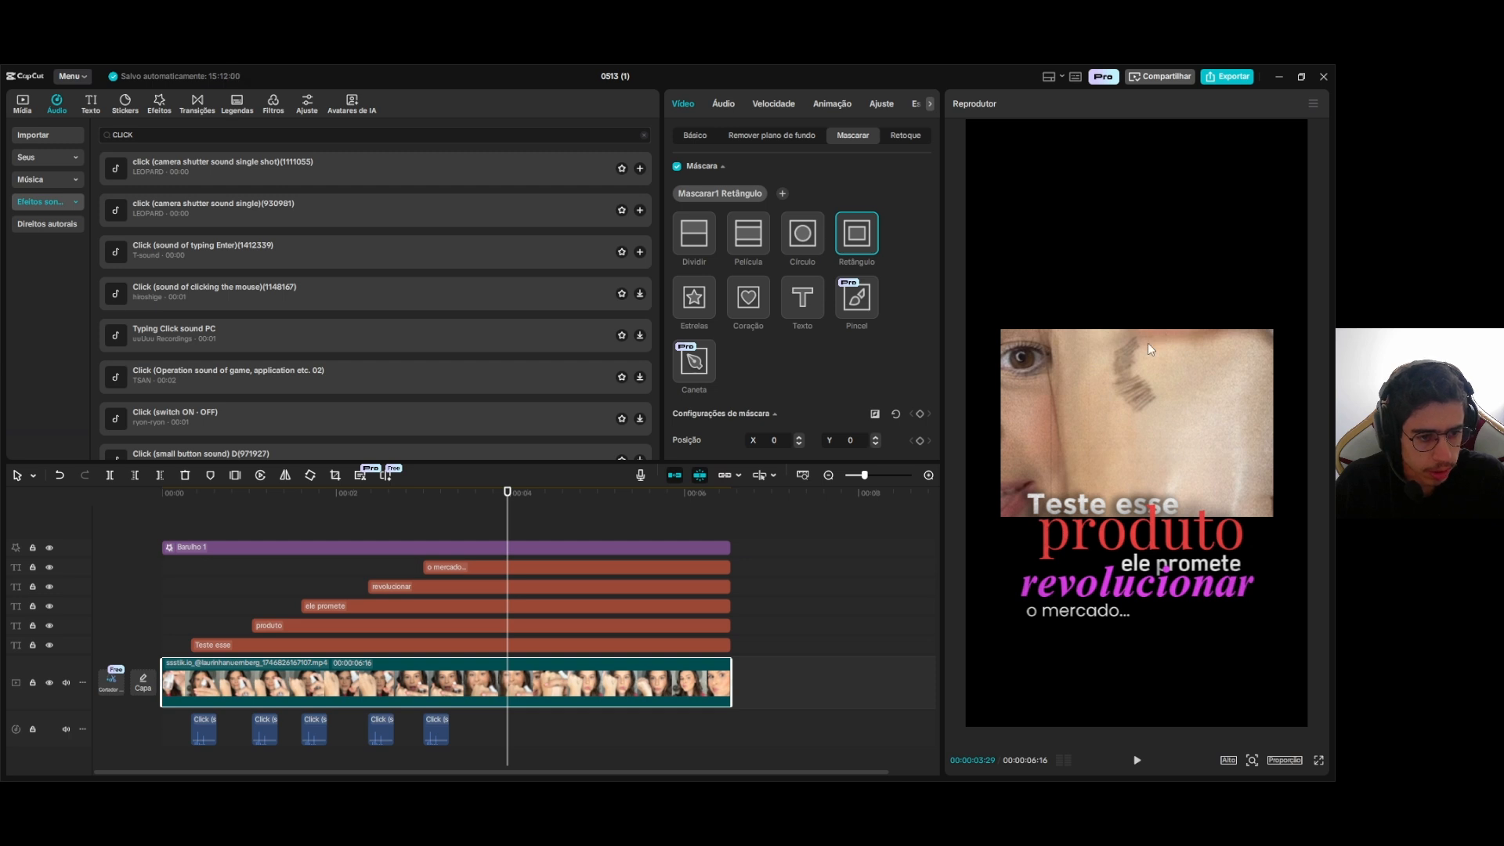
# Try to move the masked clip up in the preview through its basic transform, and undo the move
pyautogui.click(694, 136)
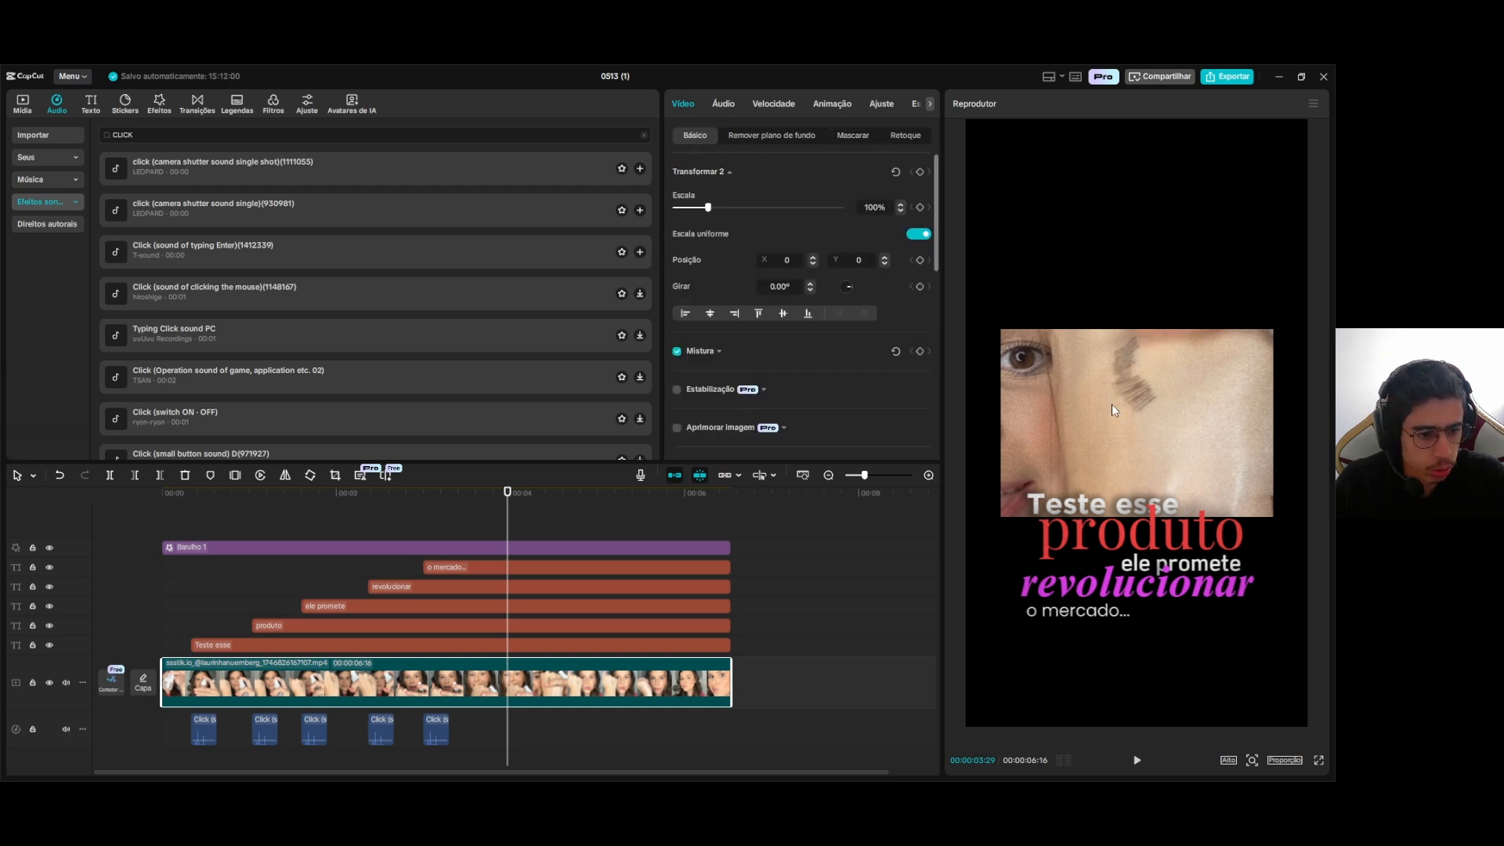
pyautogui.moveTo(1099, 390)
pyautogui.mouseDown()
pyautogui.moveTo(1130, 398)
pyautogui.moveTo(1117, 420)
pyautogui.moveTo(1112, 402)
pyautogui.mouseUp()
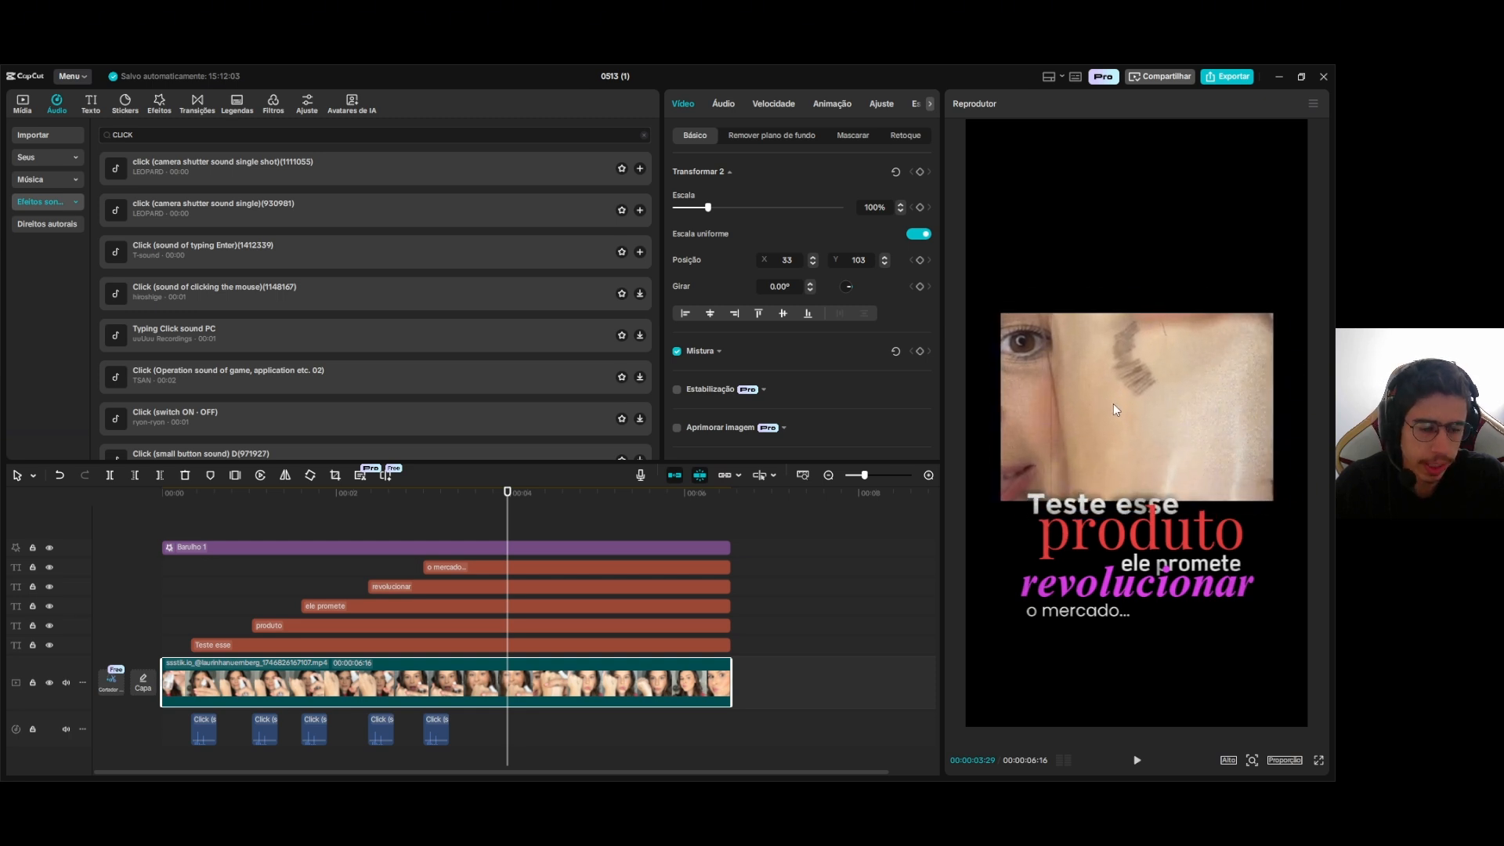
pyautogui.hotkey('ctrl', 'z')
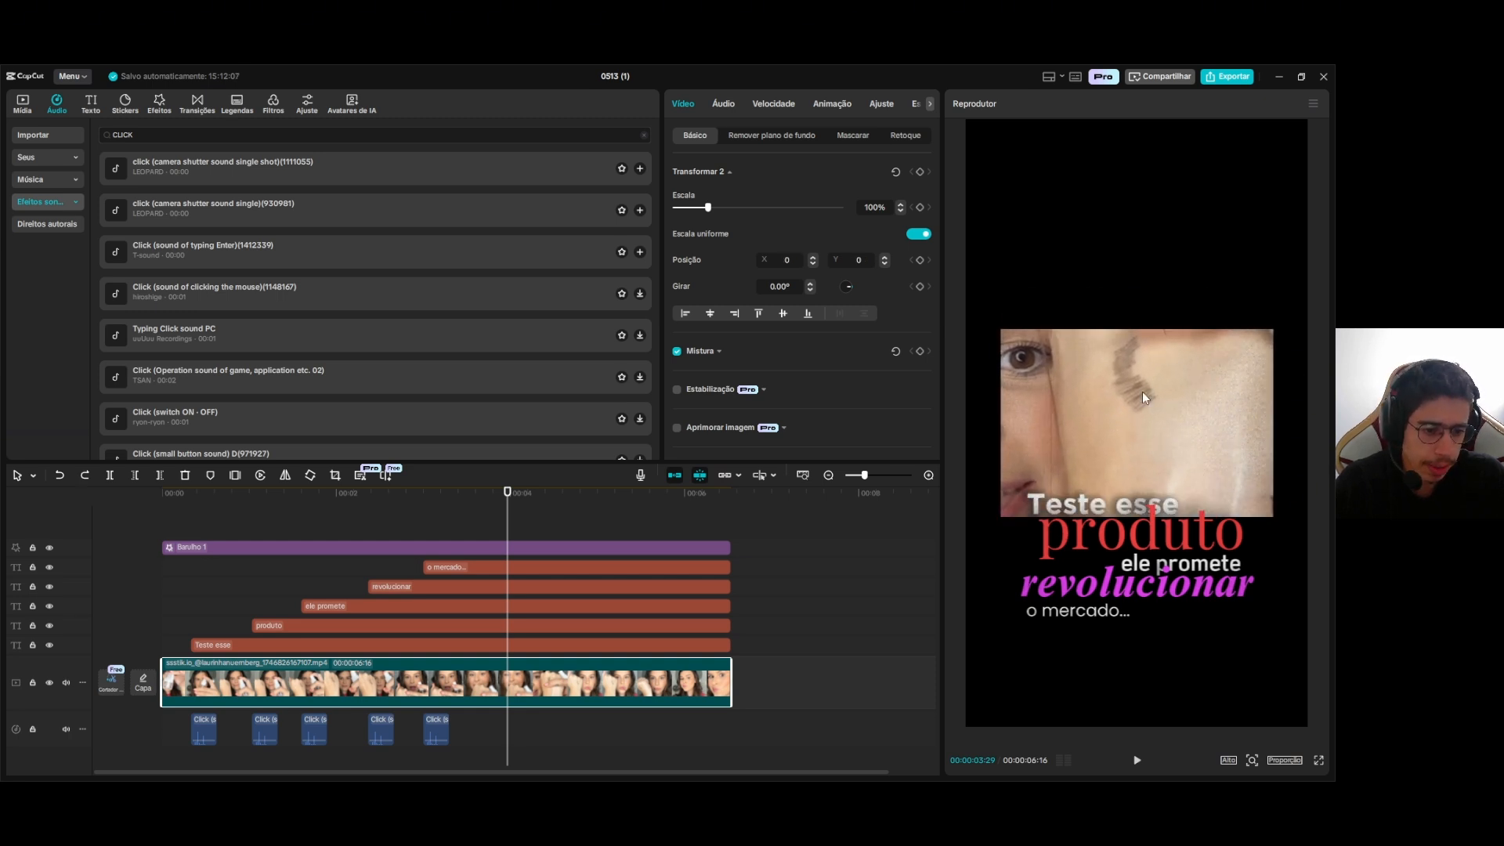
# Set the rectangle mask's rounded corners to 45 and preview the masked clip
pyautogui.click(852, 135)
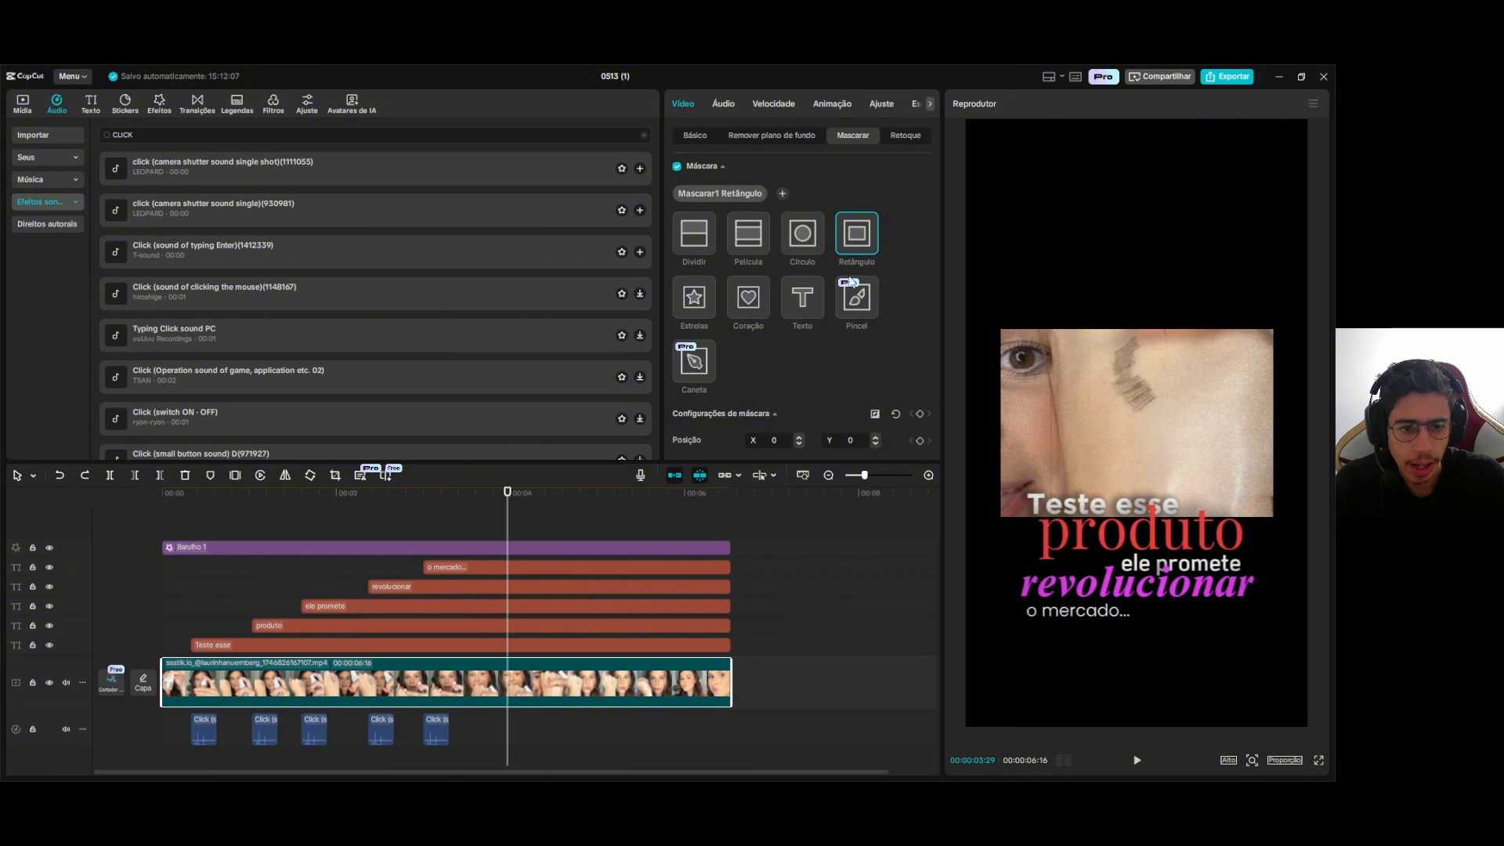
pyautogui.scroll(-5, 861, 360)
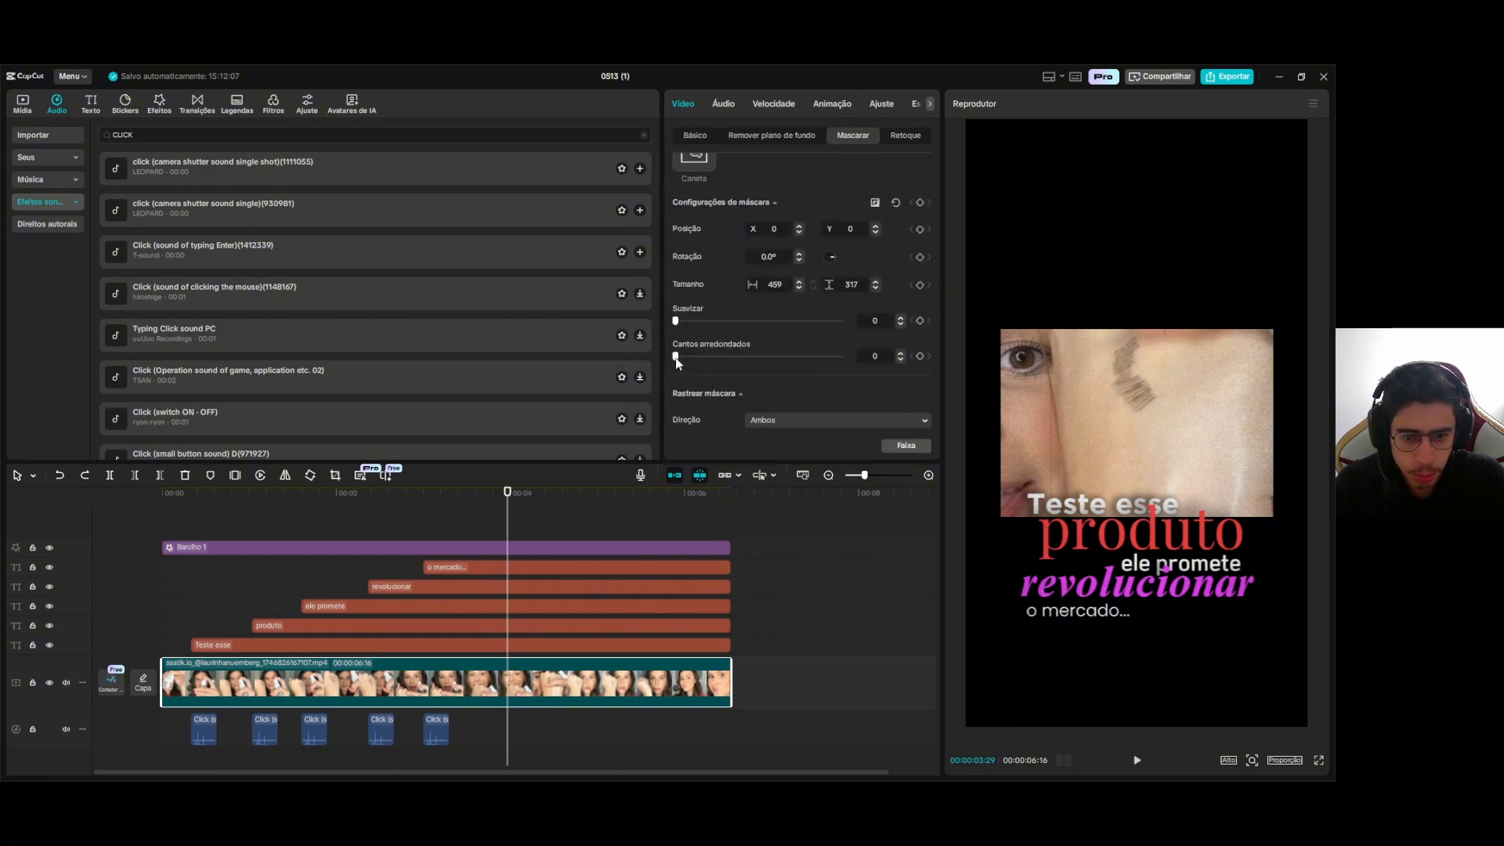
pyautogui.moveTo(676, 357); pyautogui.dragTo(751, 368)
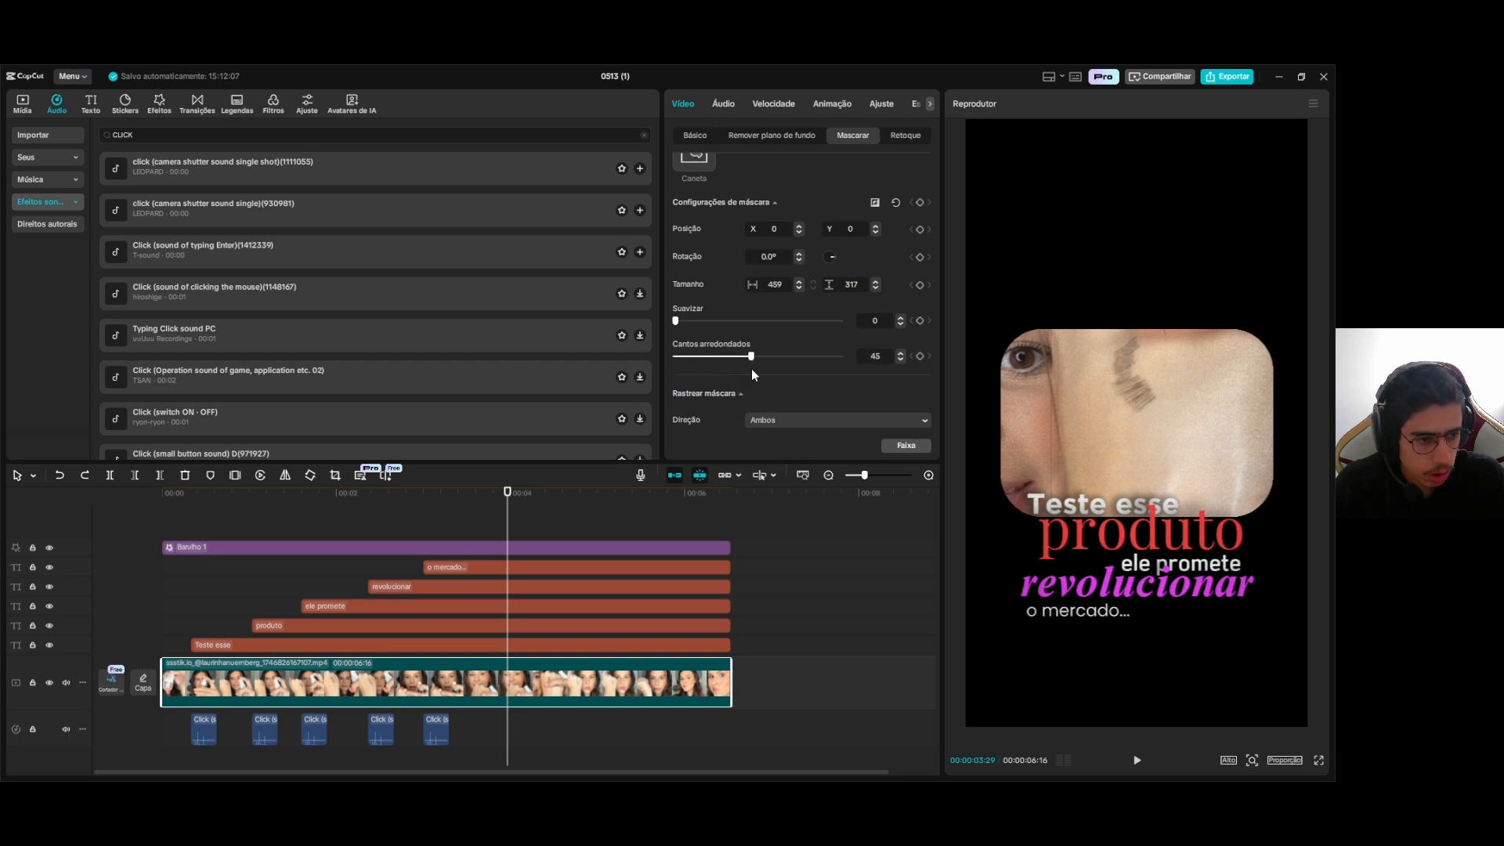
pyautogui.click(491, 514)
pyautogui.press('space')
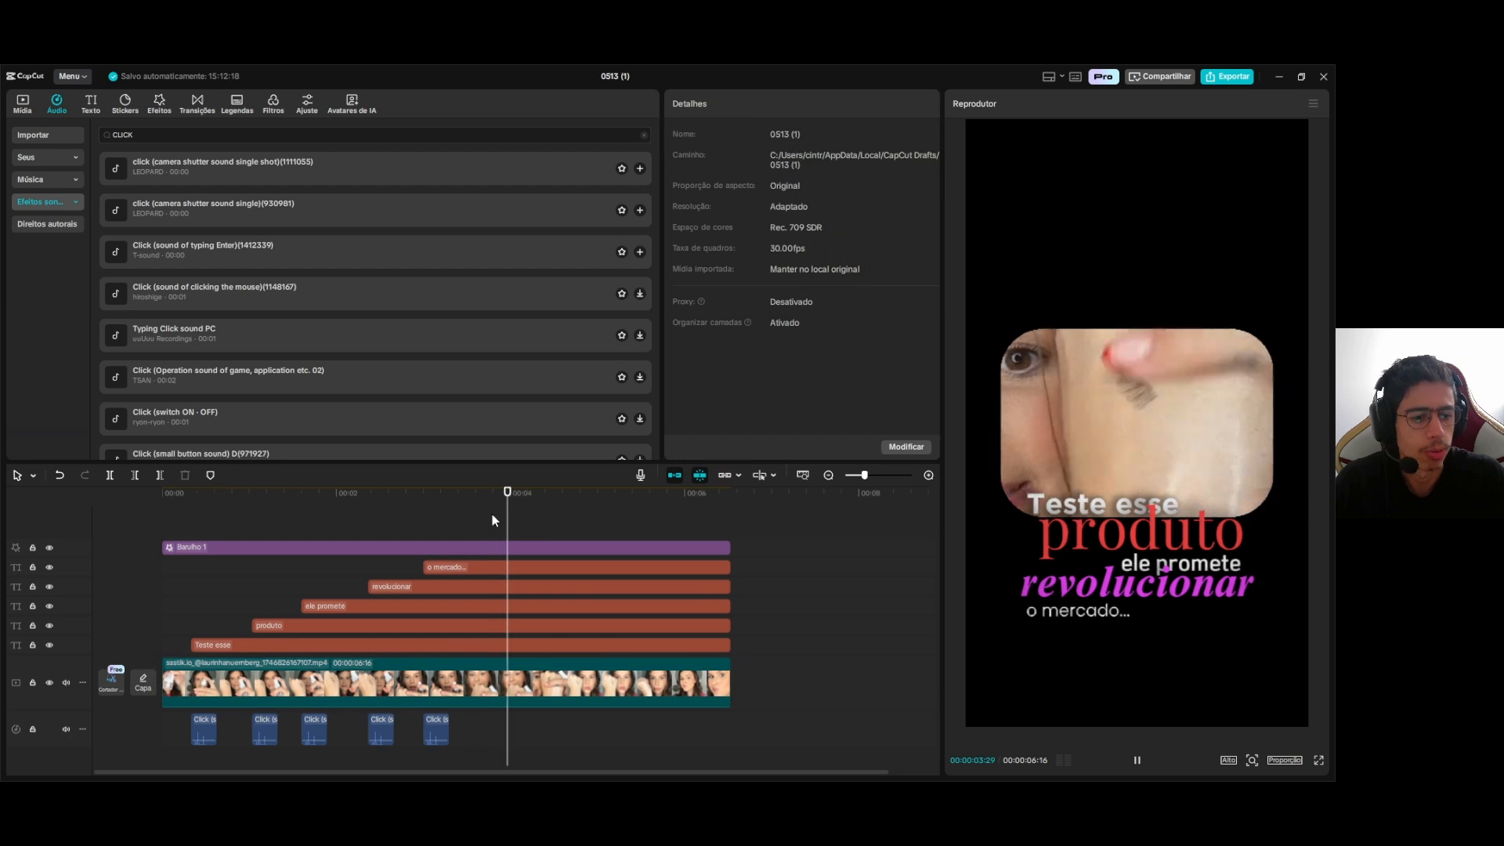
pyautogui.press('space')
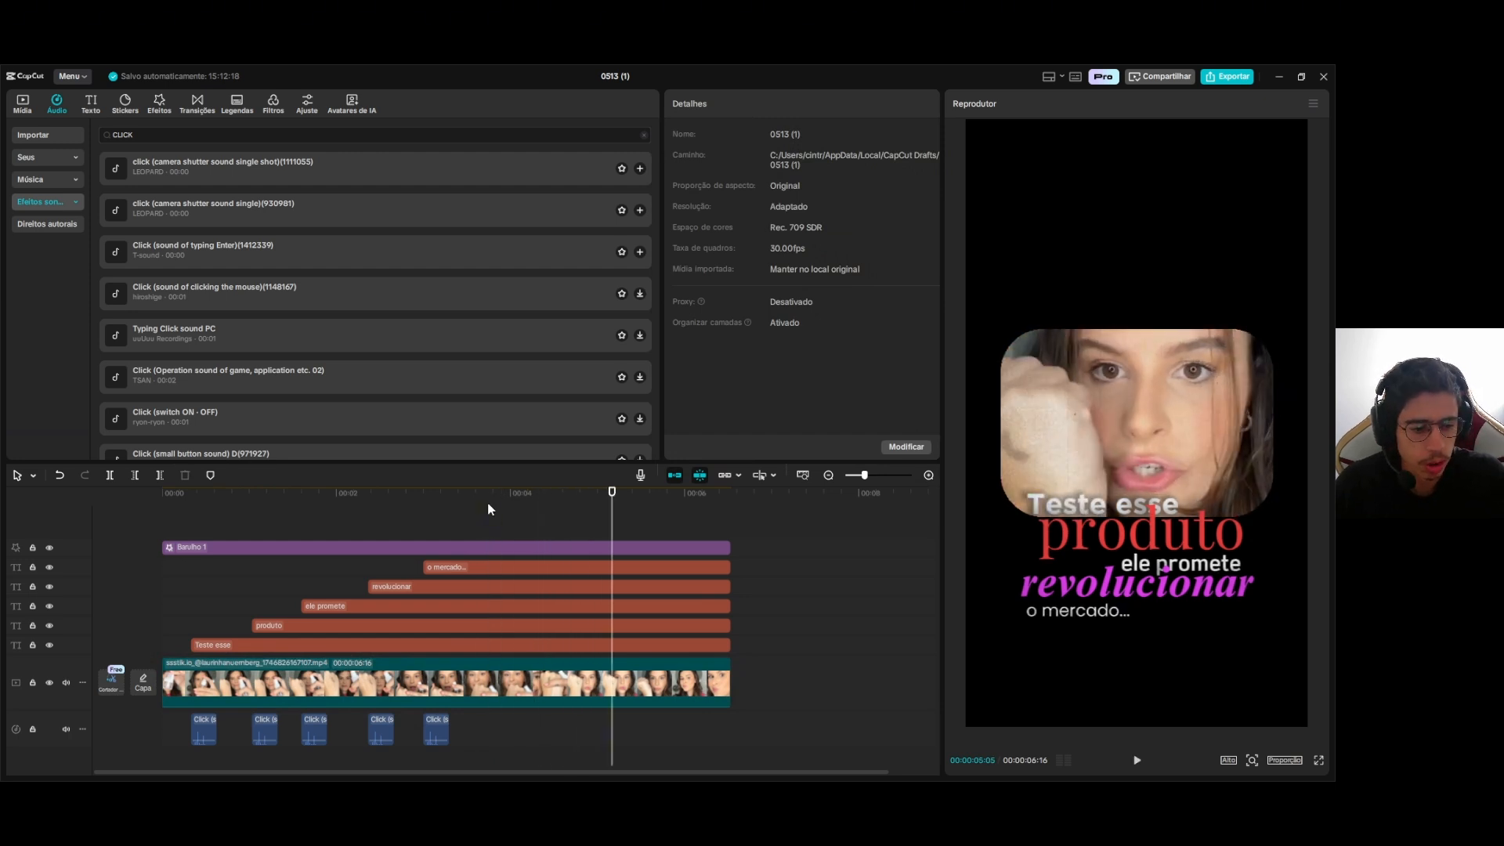
# Show the Retrô video effects and delete the Barulho 1 effect from the timeline
pyautogui.click(622, 669)
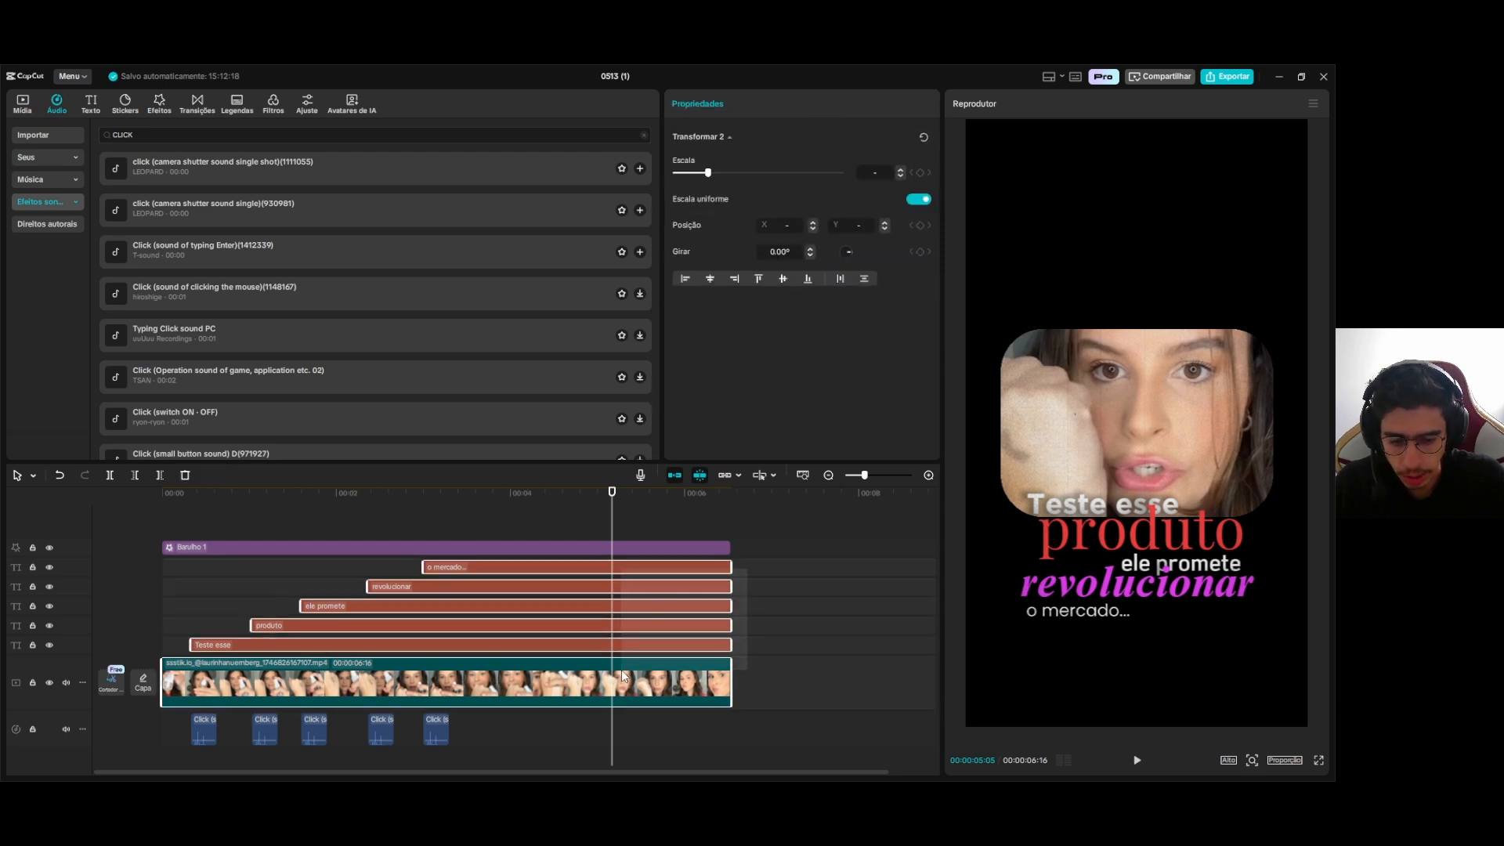
pyautogui.click(730, 519)
pyautogui.moveTo(730, 519); pyautogui.dragTo(417, 527)
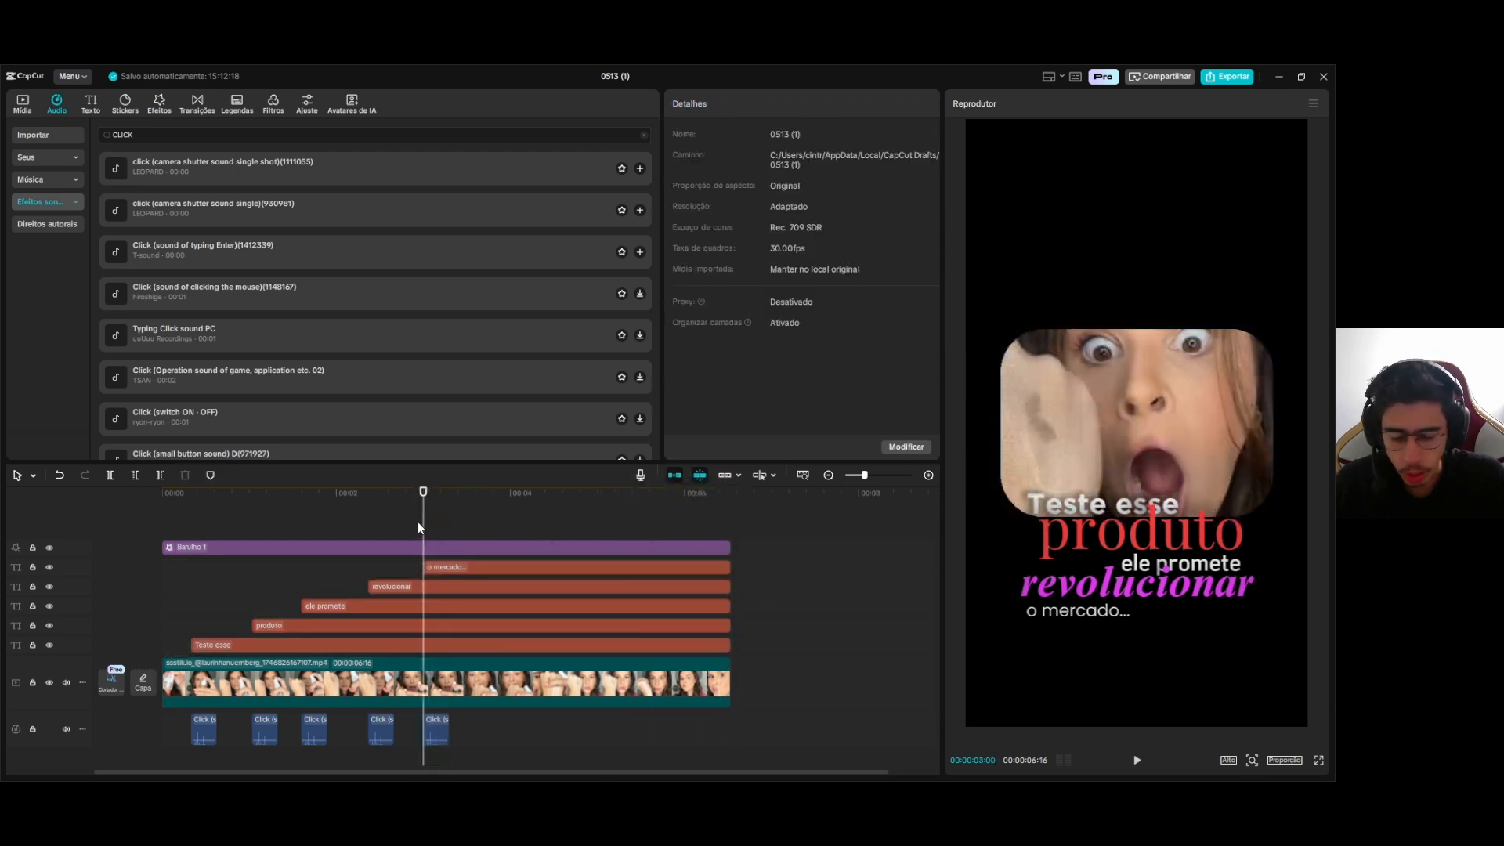
pyautogui.click(314, 547)
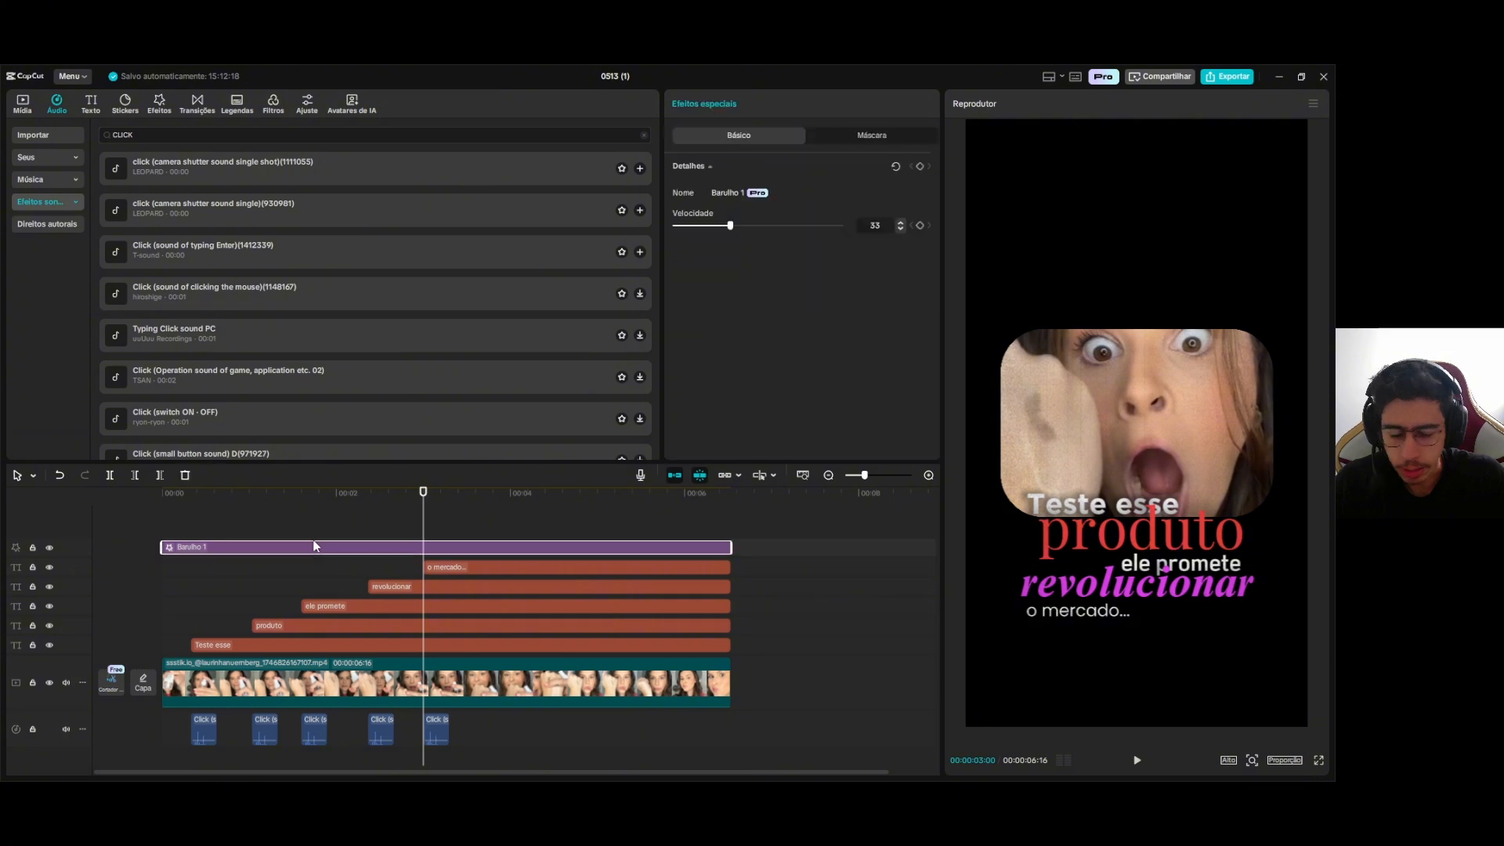
pyautogui.click(157, 104)
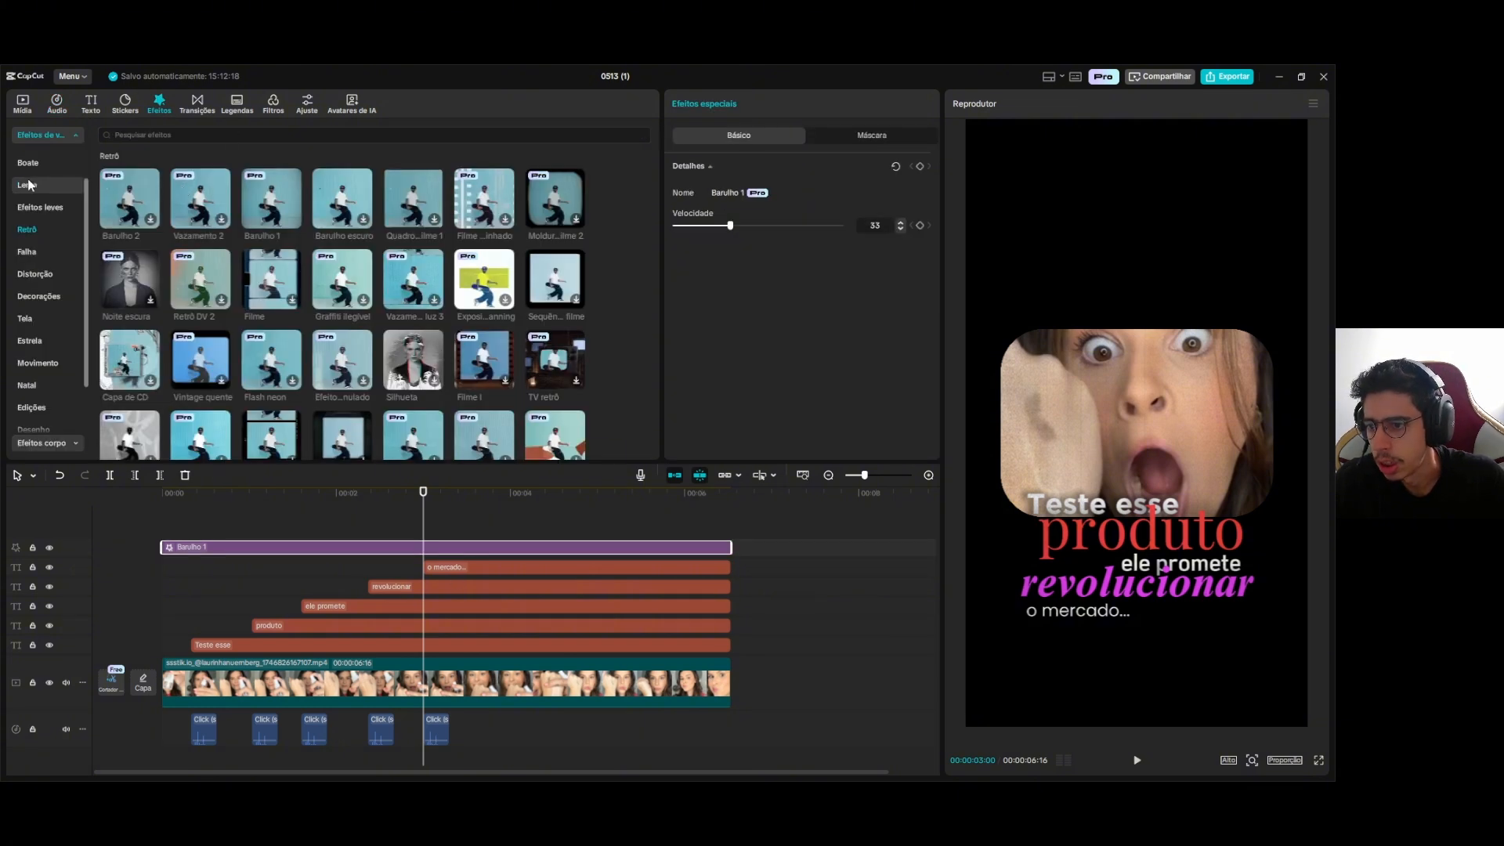
pyautogui.click(24, 229)
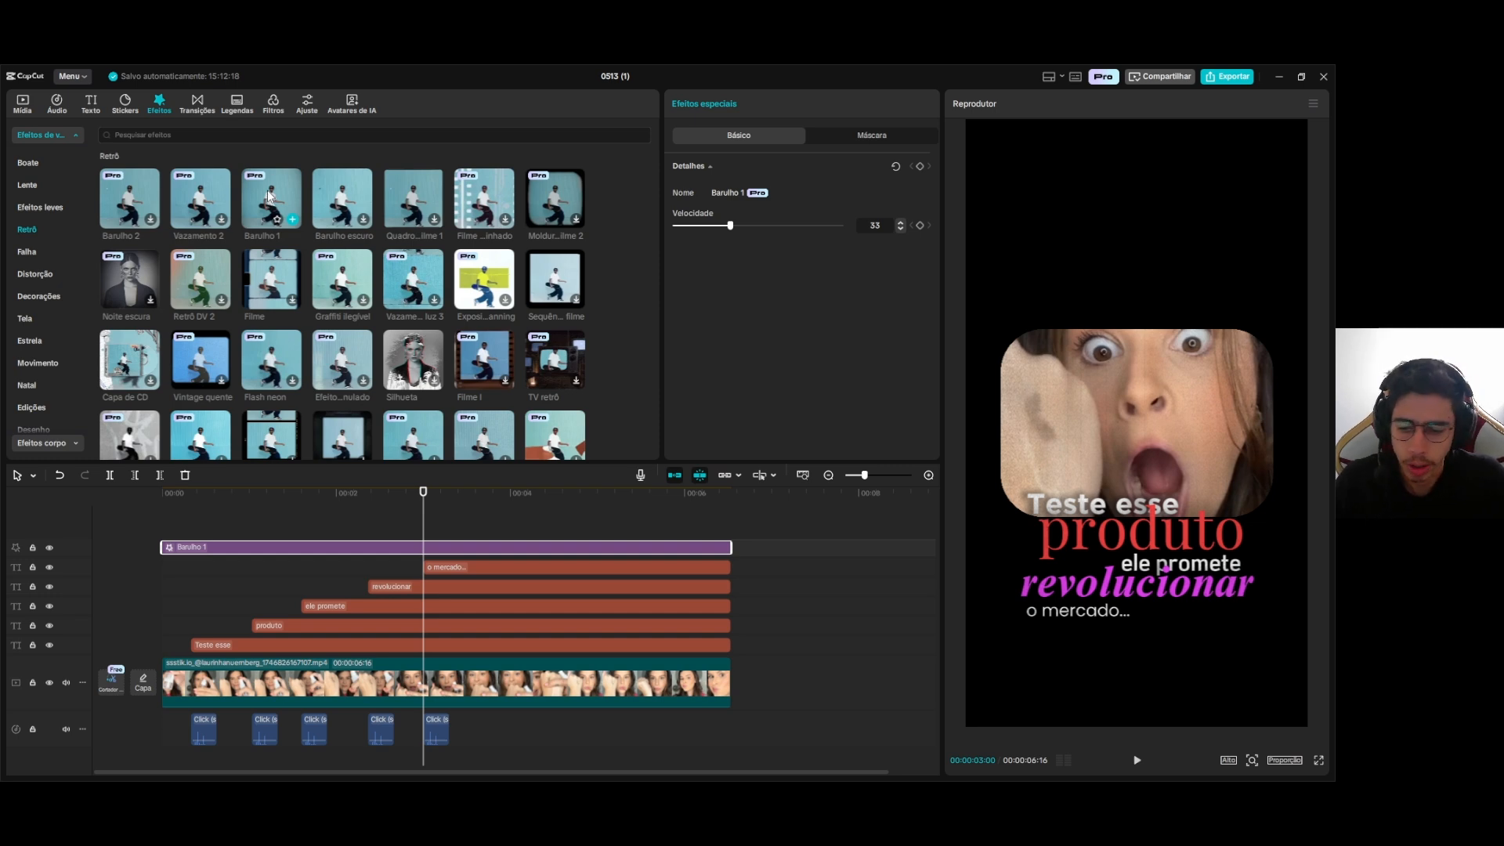
pyautogui.press('Delete')
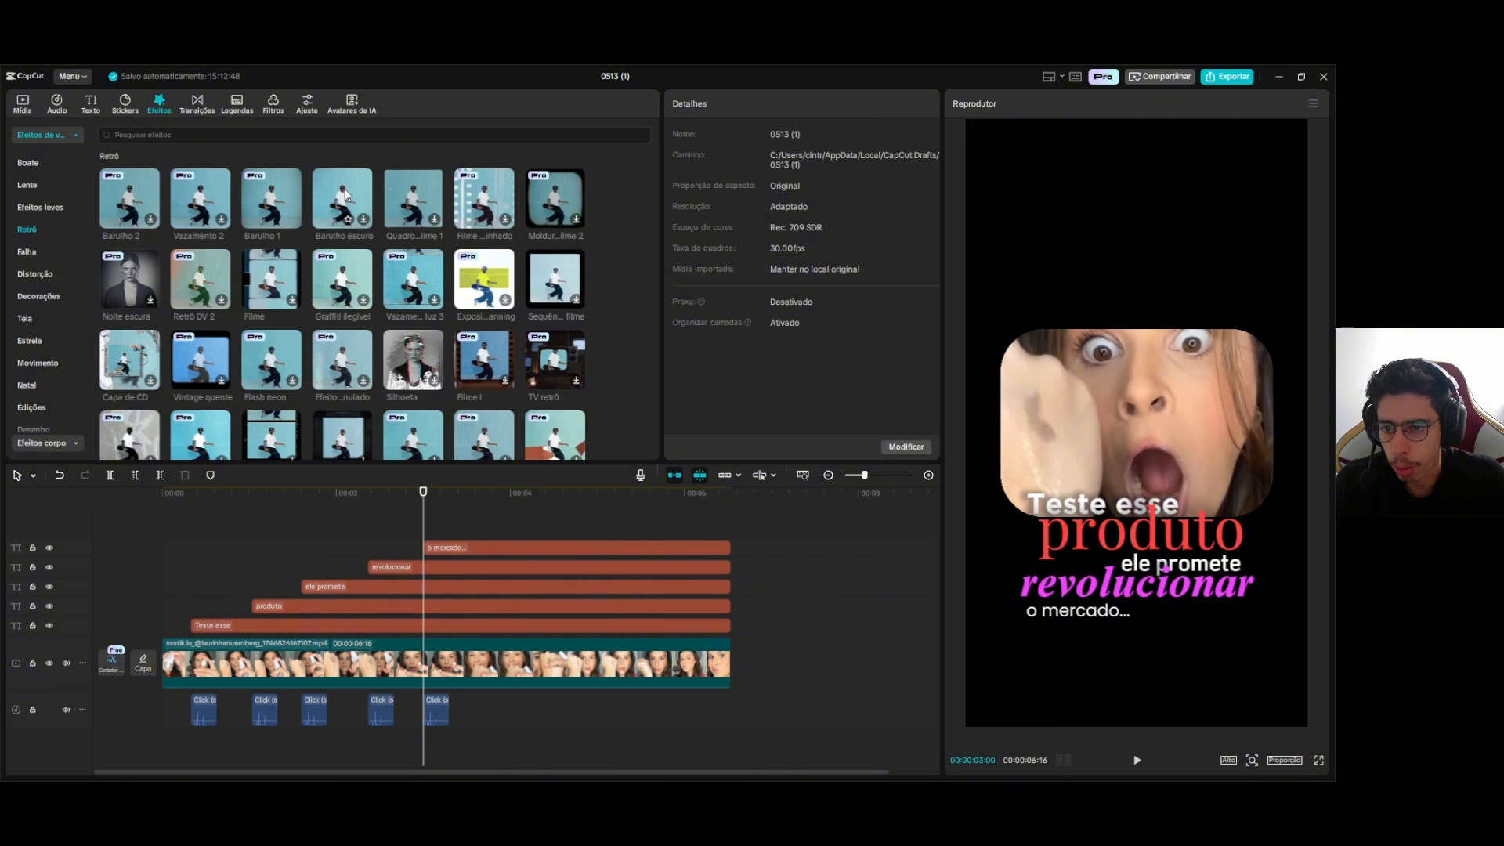
# Try the Barulho escuro effect above the text layers, stretched over the whole video, and delete it after previewing
pyautogui.moveTo(347, 212); pyautogui.dragTo(306, 549)
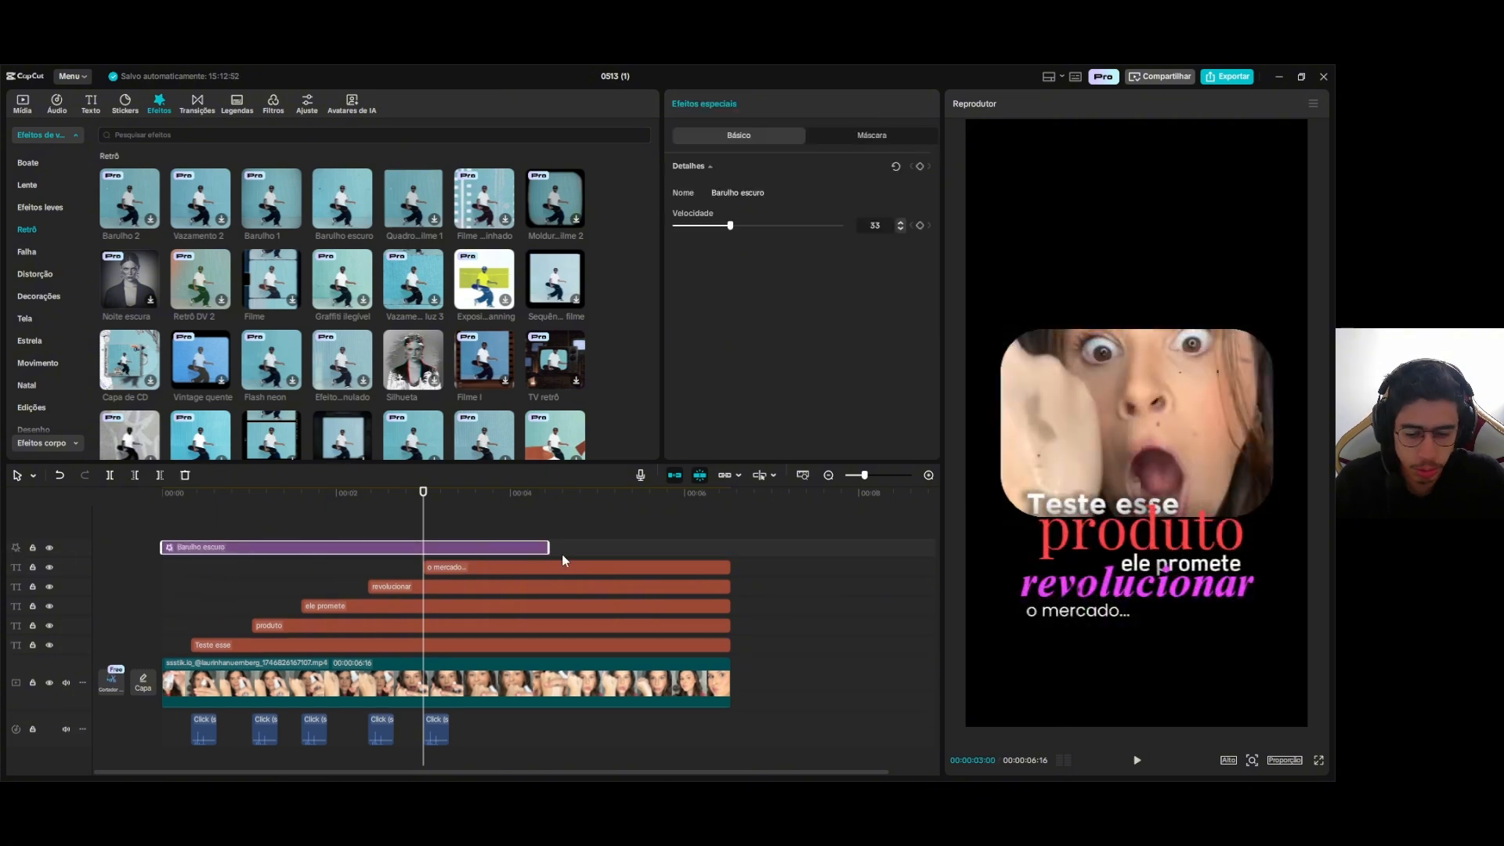
pyautogui.press('space')
pyautogui.press('space')
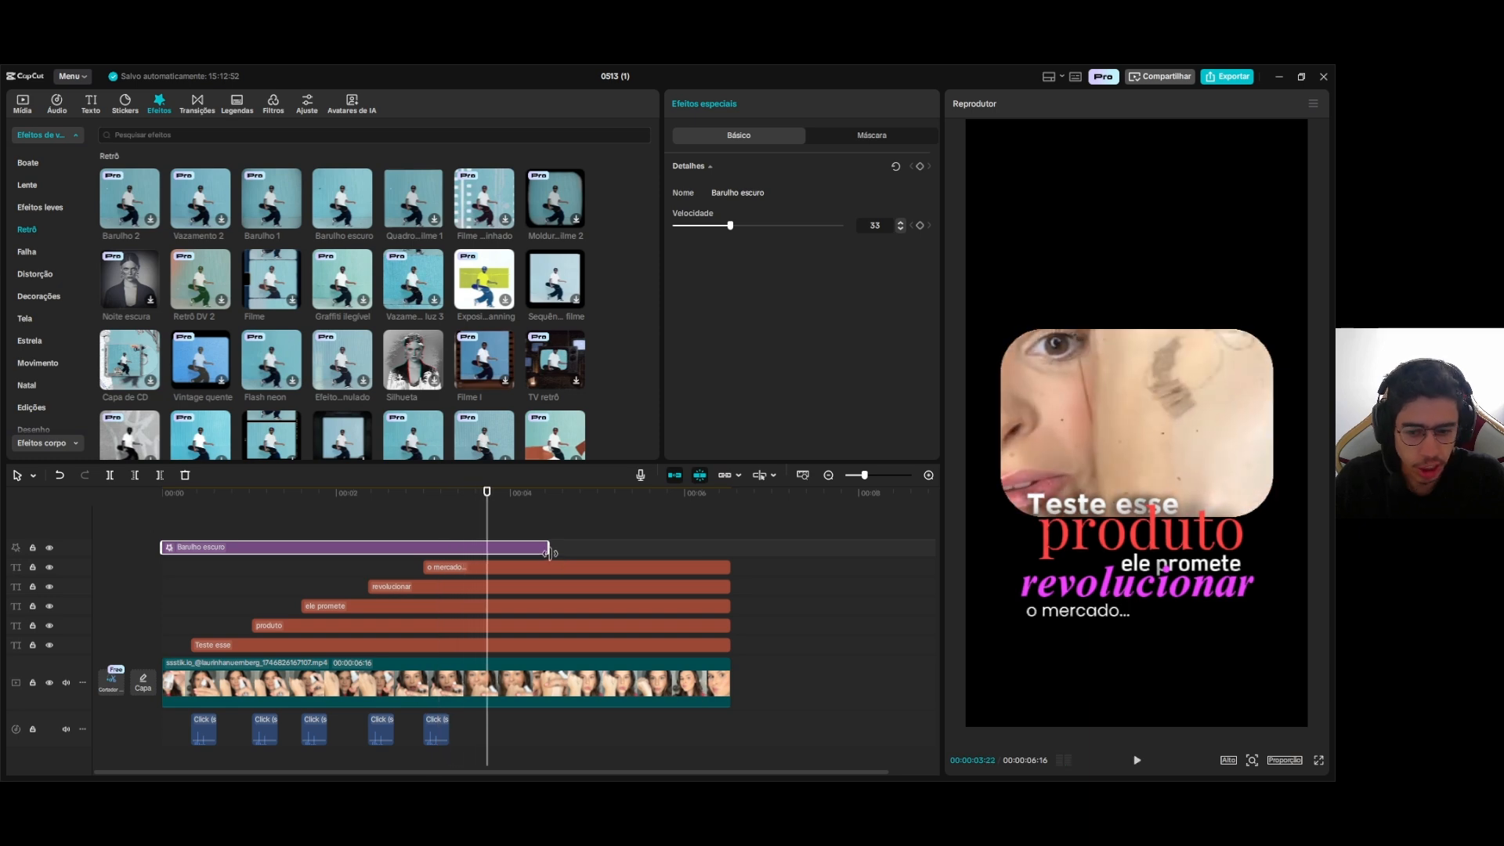
pyautogui.moveTo(550, 553); pyautogui.dragTo(731, 551)
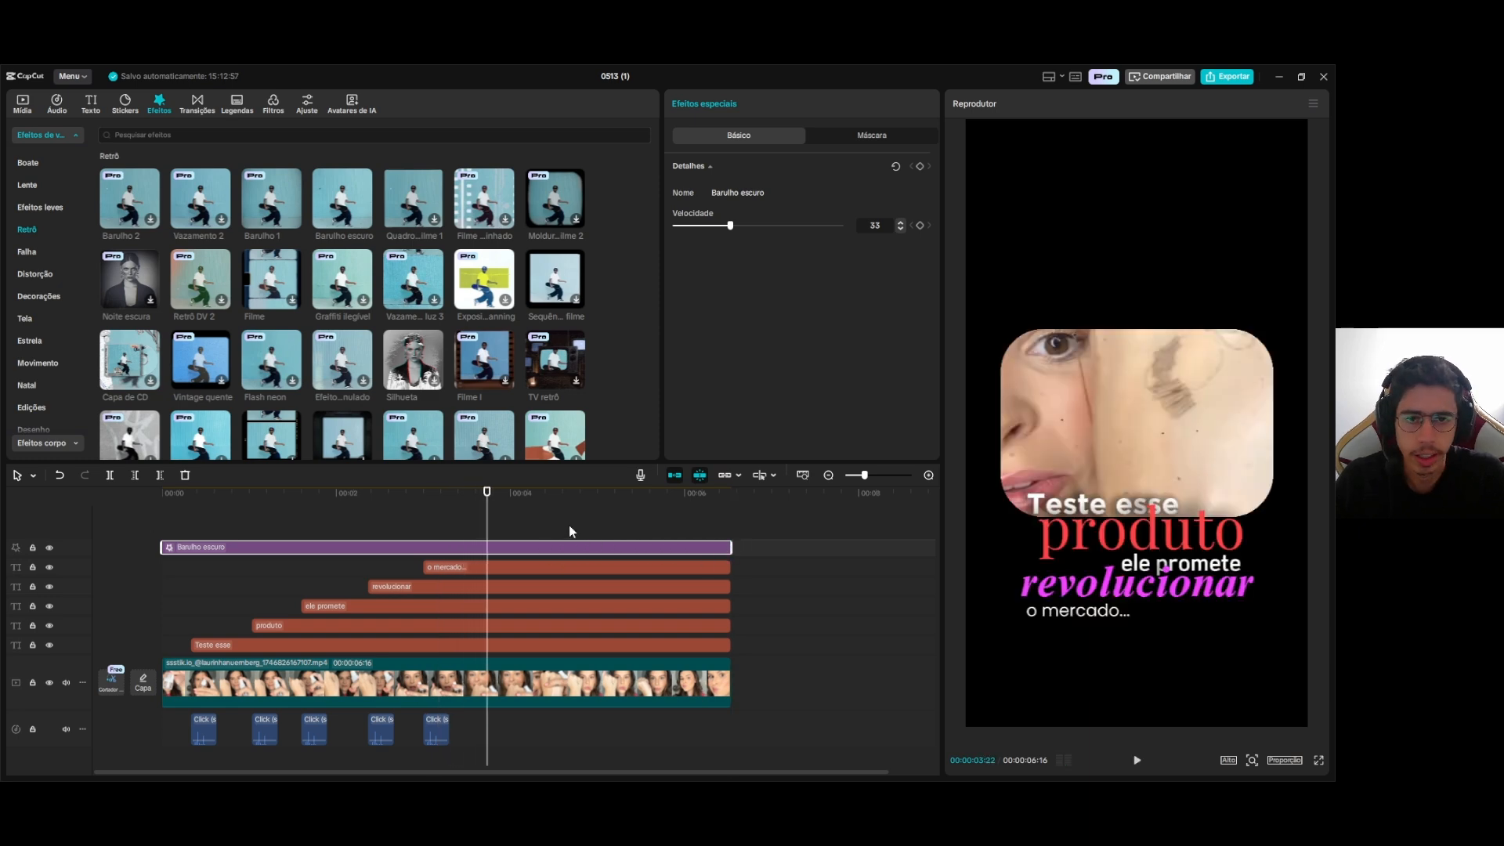
pyautogui.press('space')
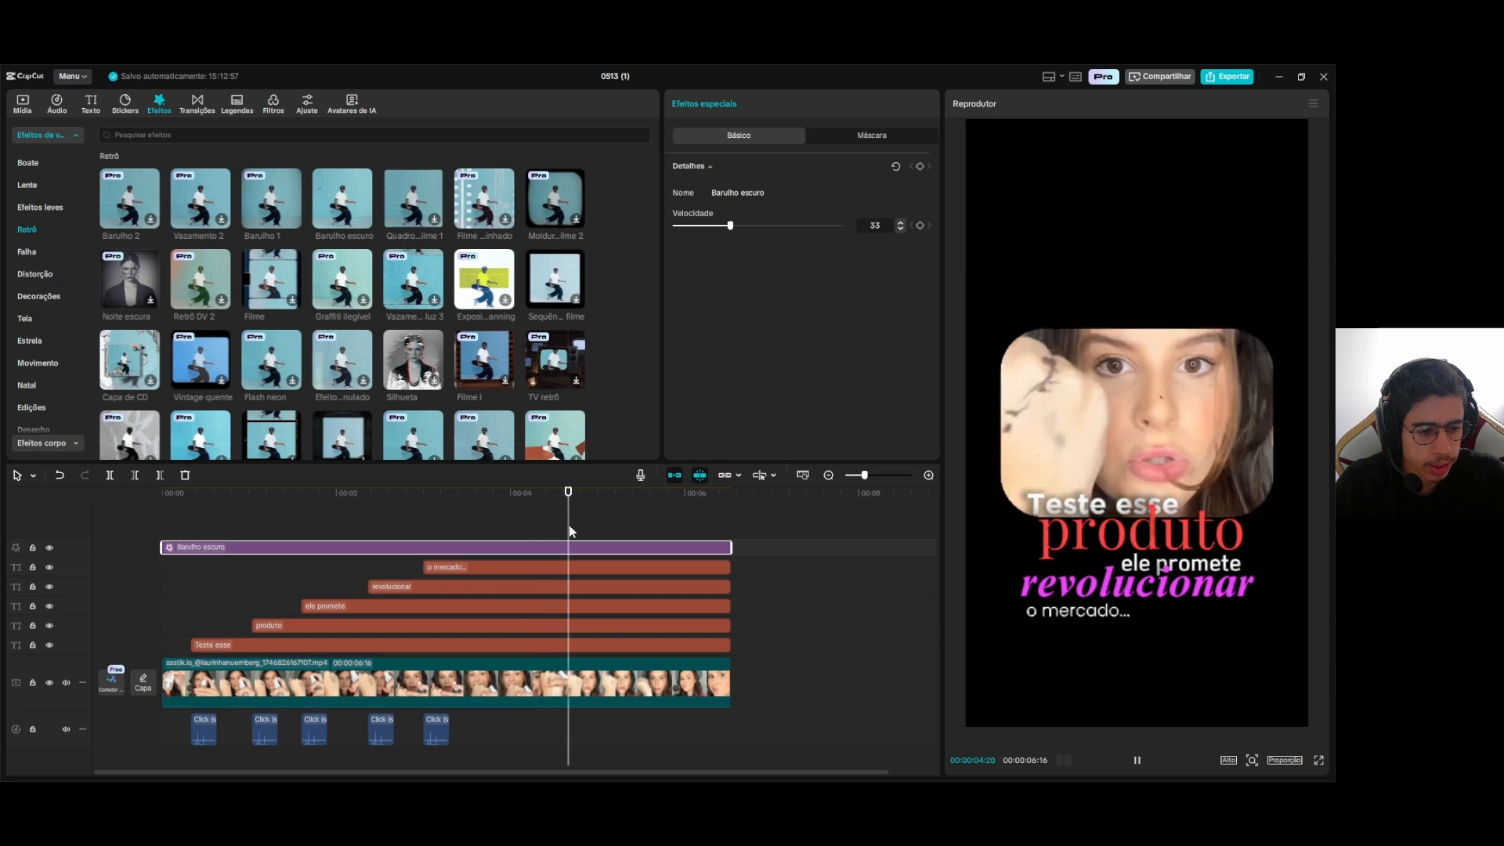
pyautogui.press('Delete')
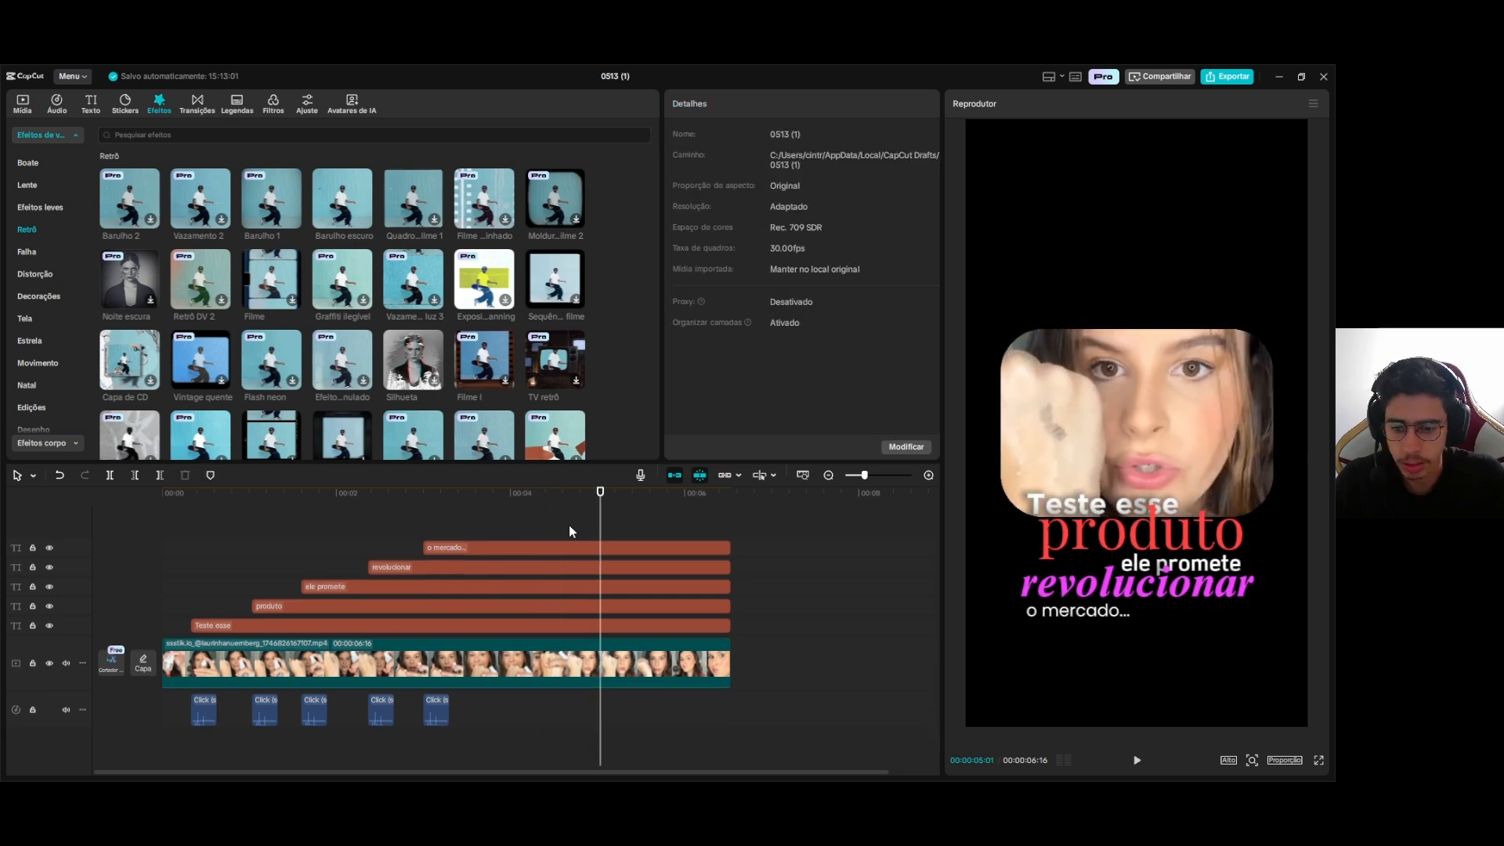
# Add the Moldura de filme 2 effect above the text layers, extend it to the video's end, and preview from the start
pyautogui.moveTo(559, 218); pyautogui.dragTo(162, 547)
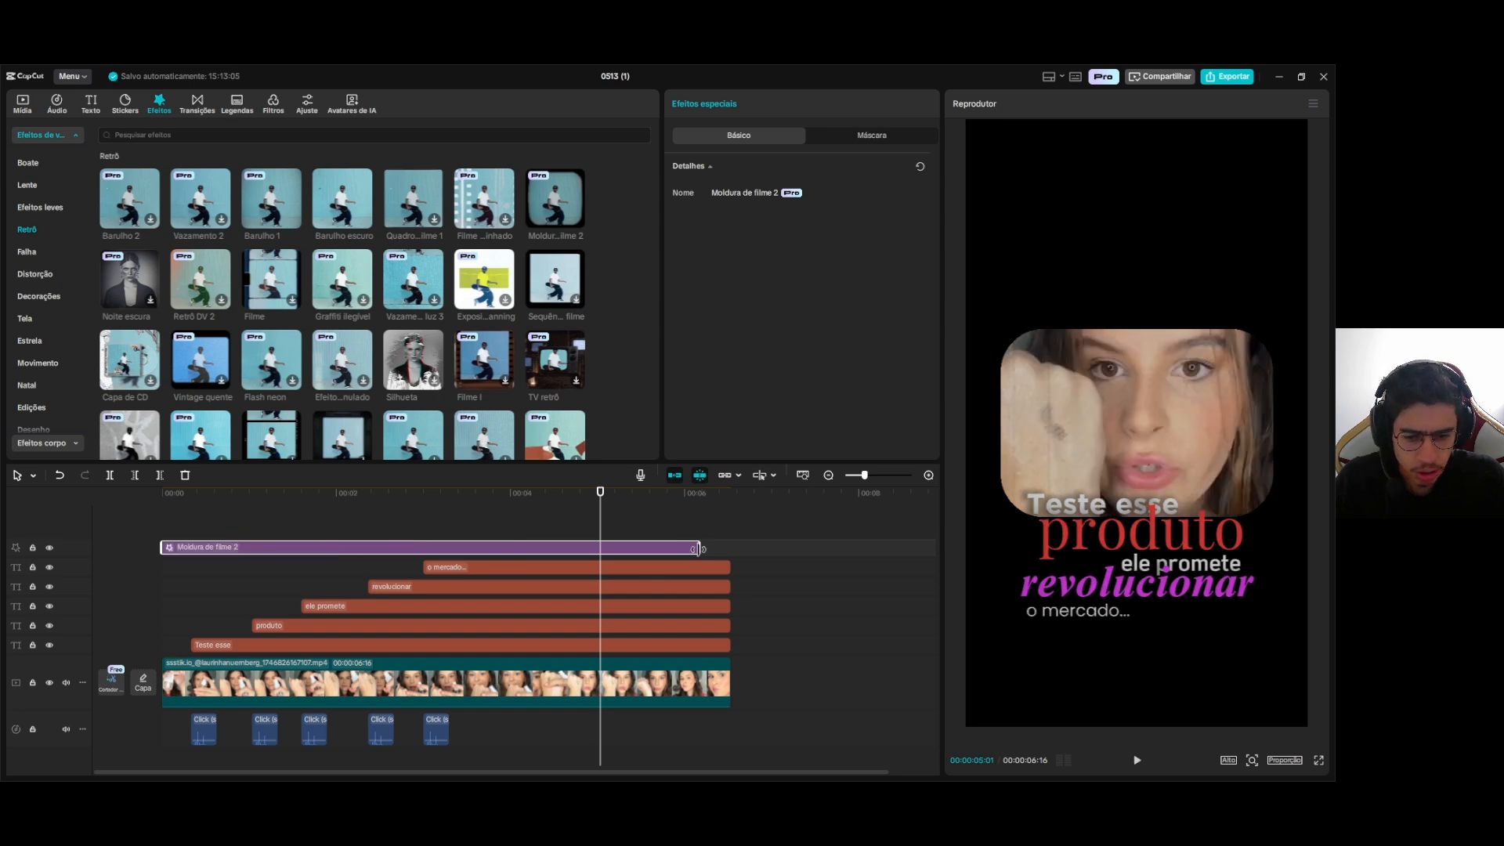
pyautogui.moveTo(699, 548); pyautogui.dragTo(162, 518)
pyautogui.press('space')
pyautogui.press('space')
pyautogui.press('space')
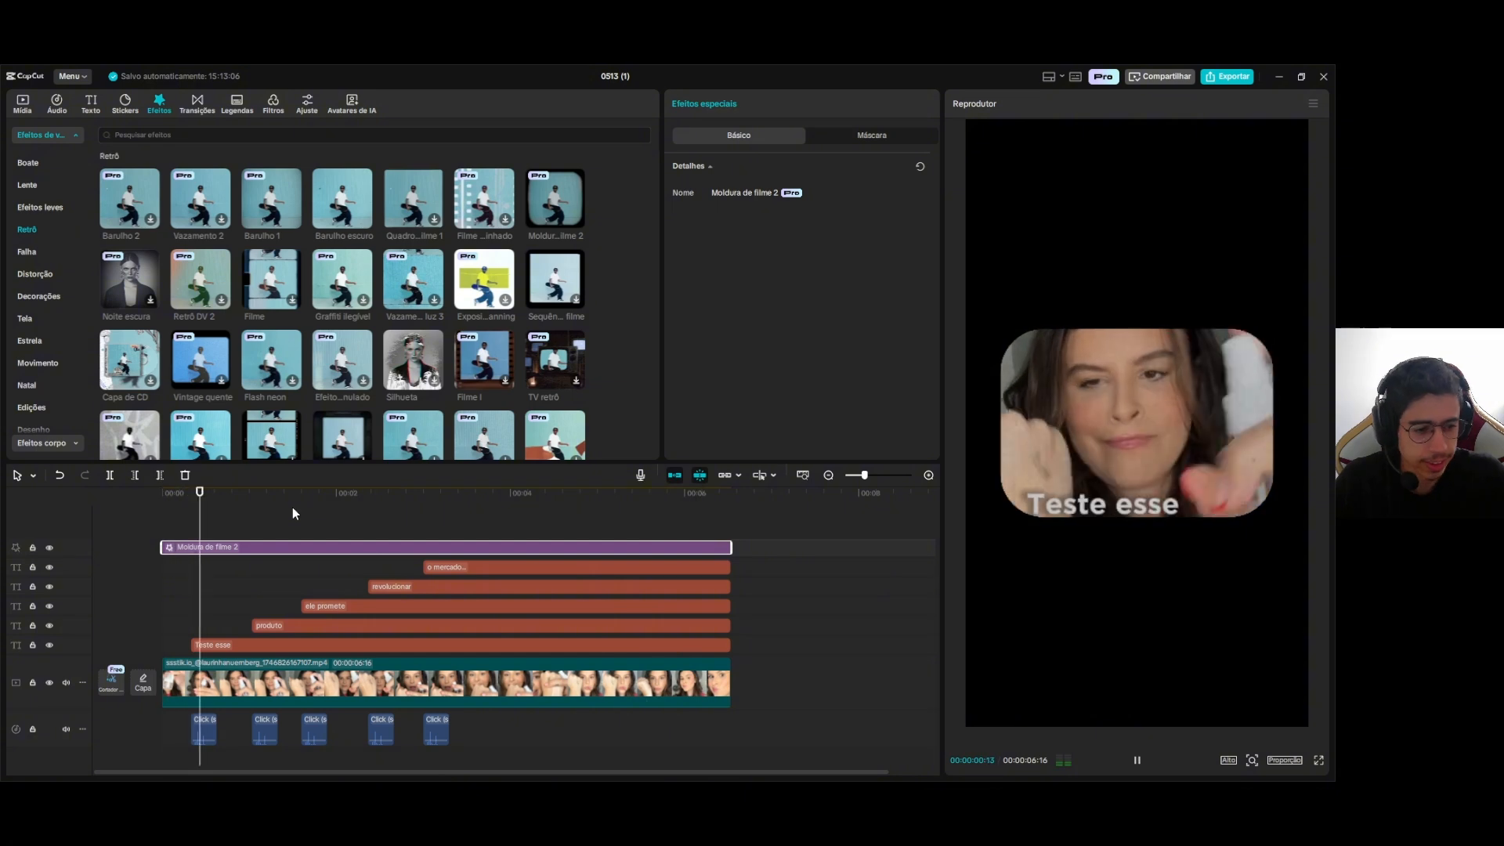
pyautogui.press('space')
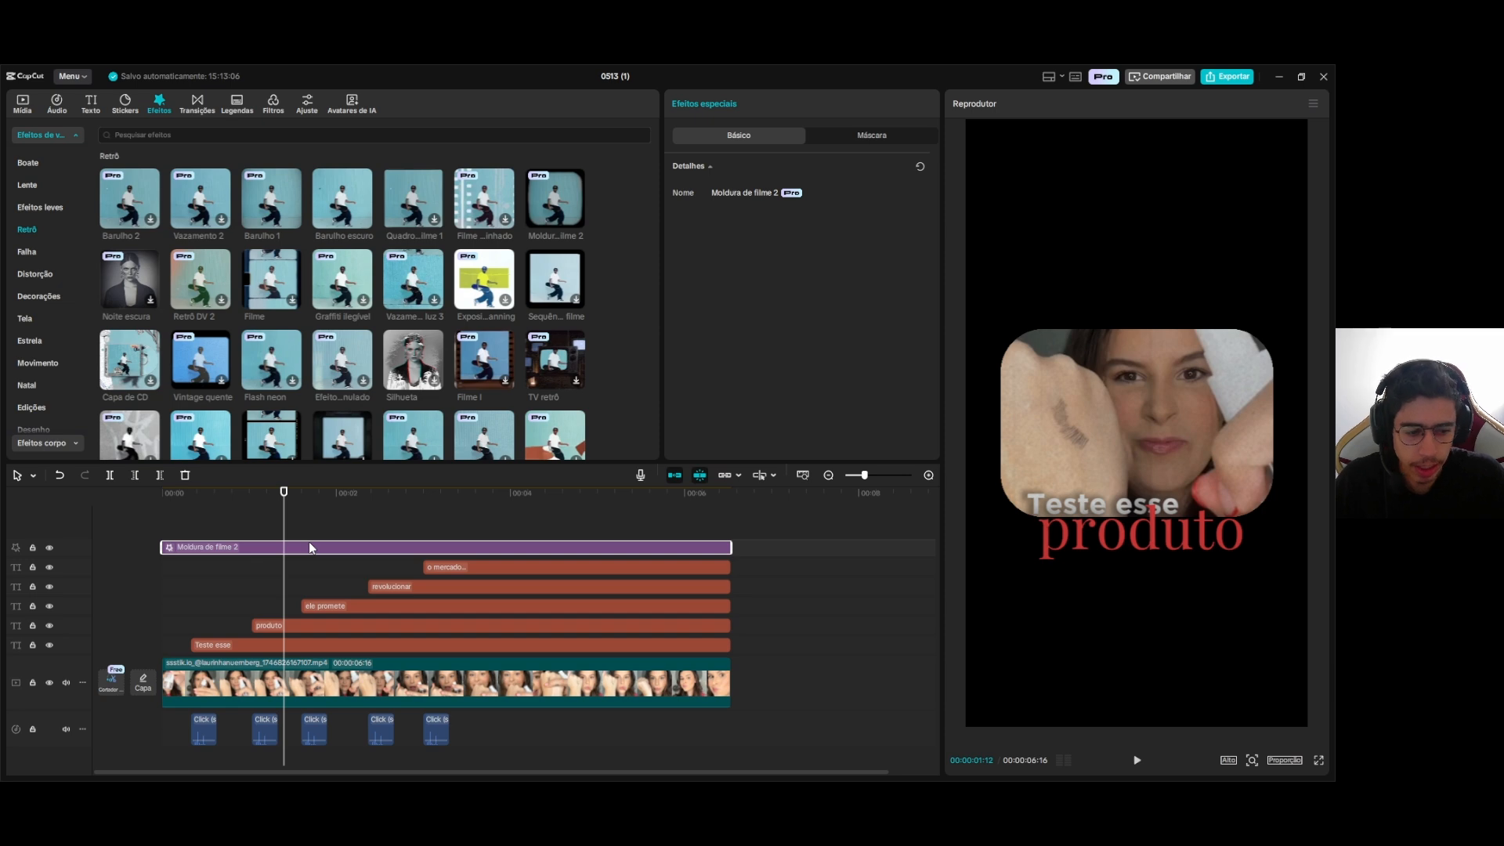
# Try the Moldura de filme 2 effect below the text layers, and return it to the top track
pyautogui.moveTo(313, 561); pyautogui.dragTo(299, 655)
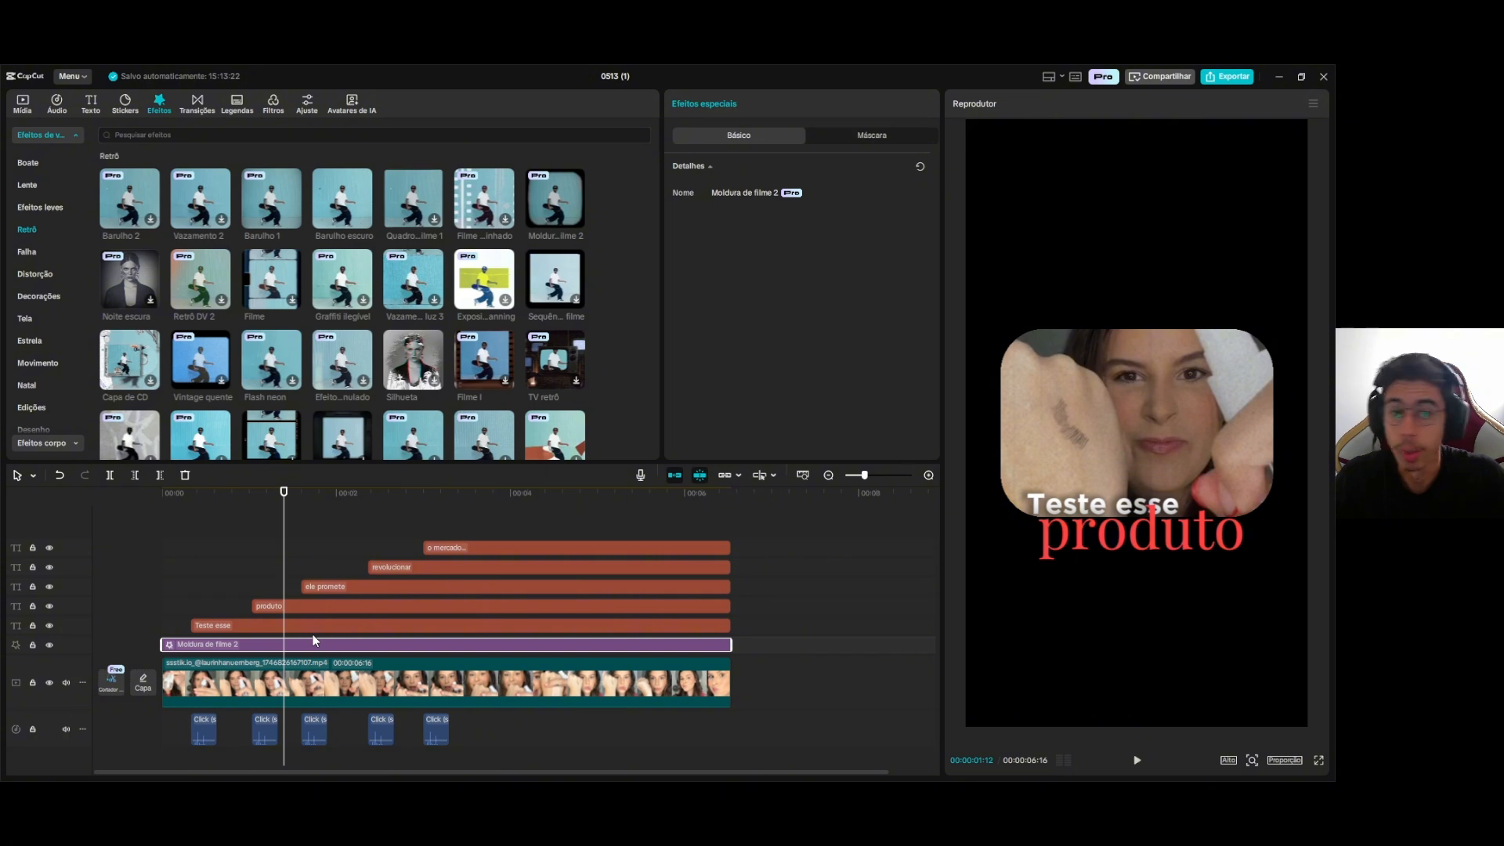
pyautogui.moveTo(327, 645); pyautogui.dragTo(290, 549)
pyautogui.click(310, 533)
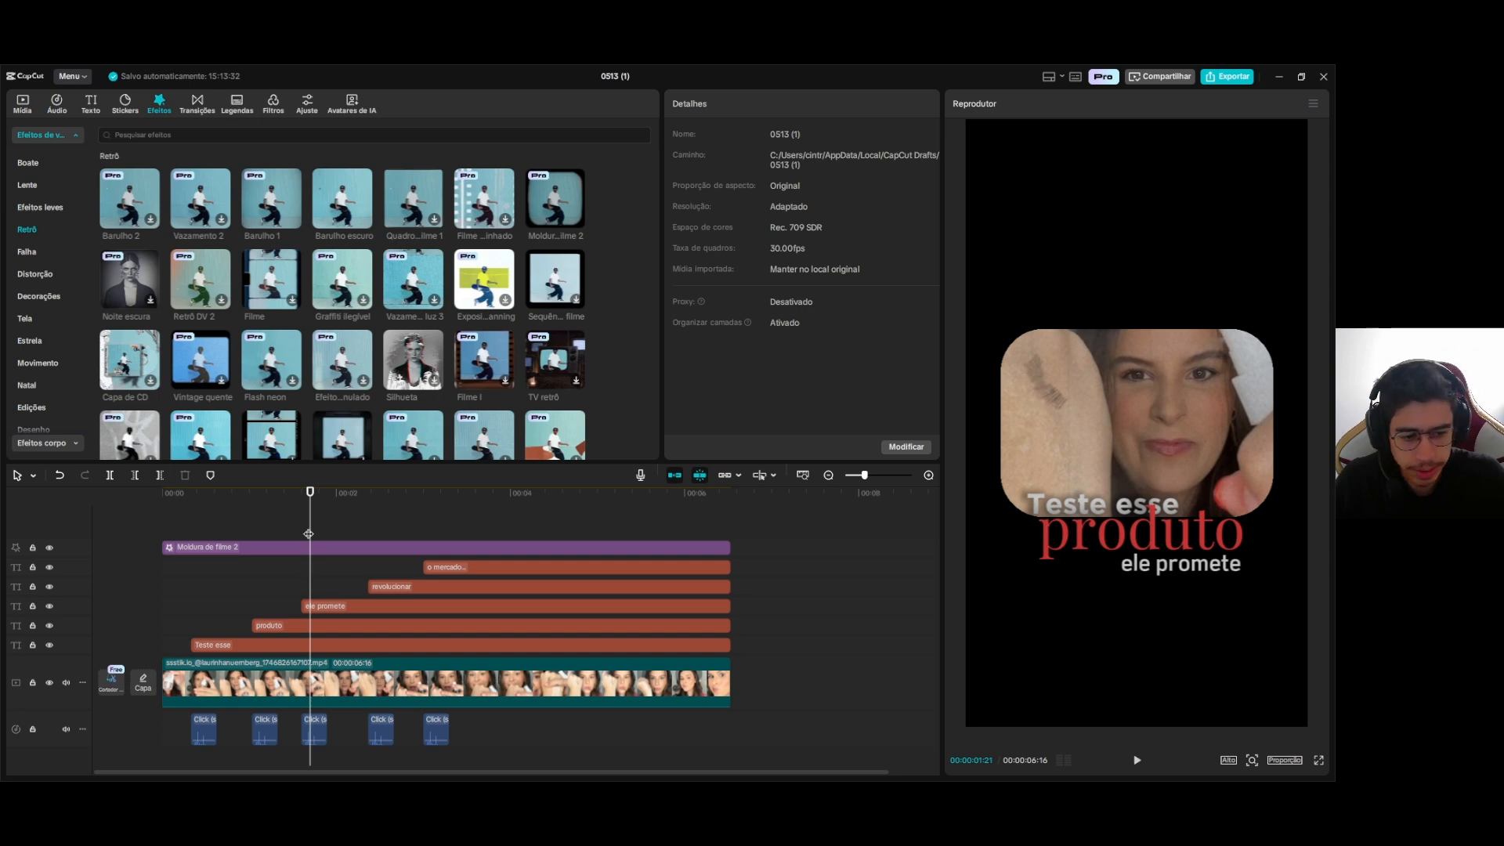
pyautogui.click(192, 514)
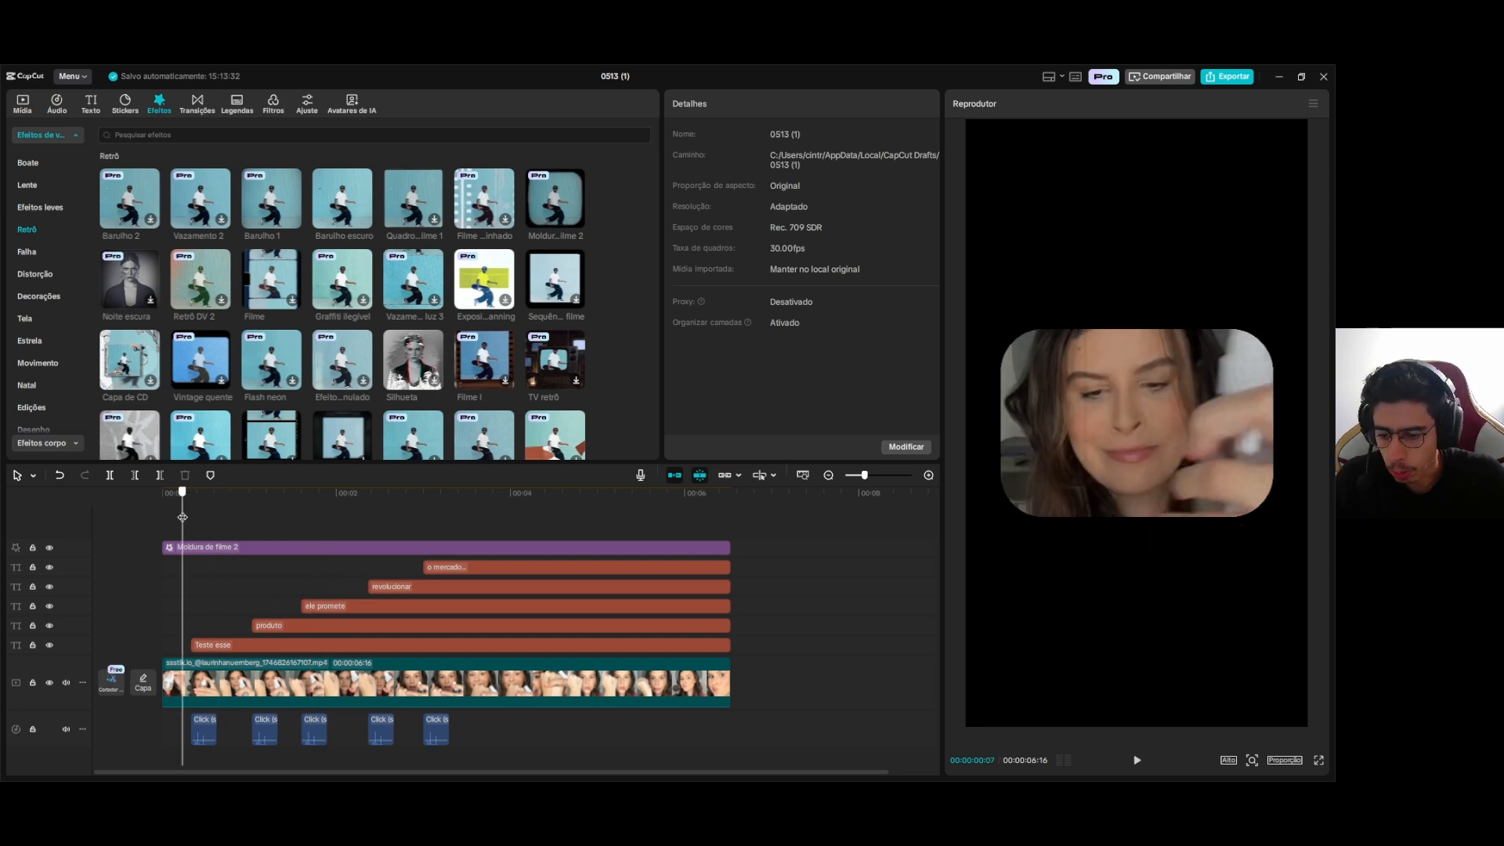
# Move all the click sounds past the end of the video clip and preview the opening up to the Teste esse text
pyautogui.moveTo(478, 737); pyautogui.dragTo(759, 715)
pyautogui.click(258, 523)
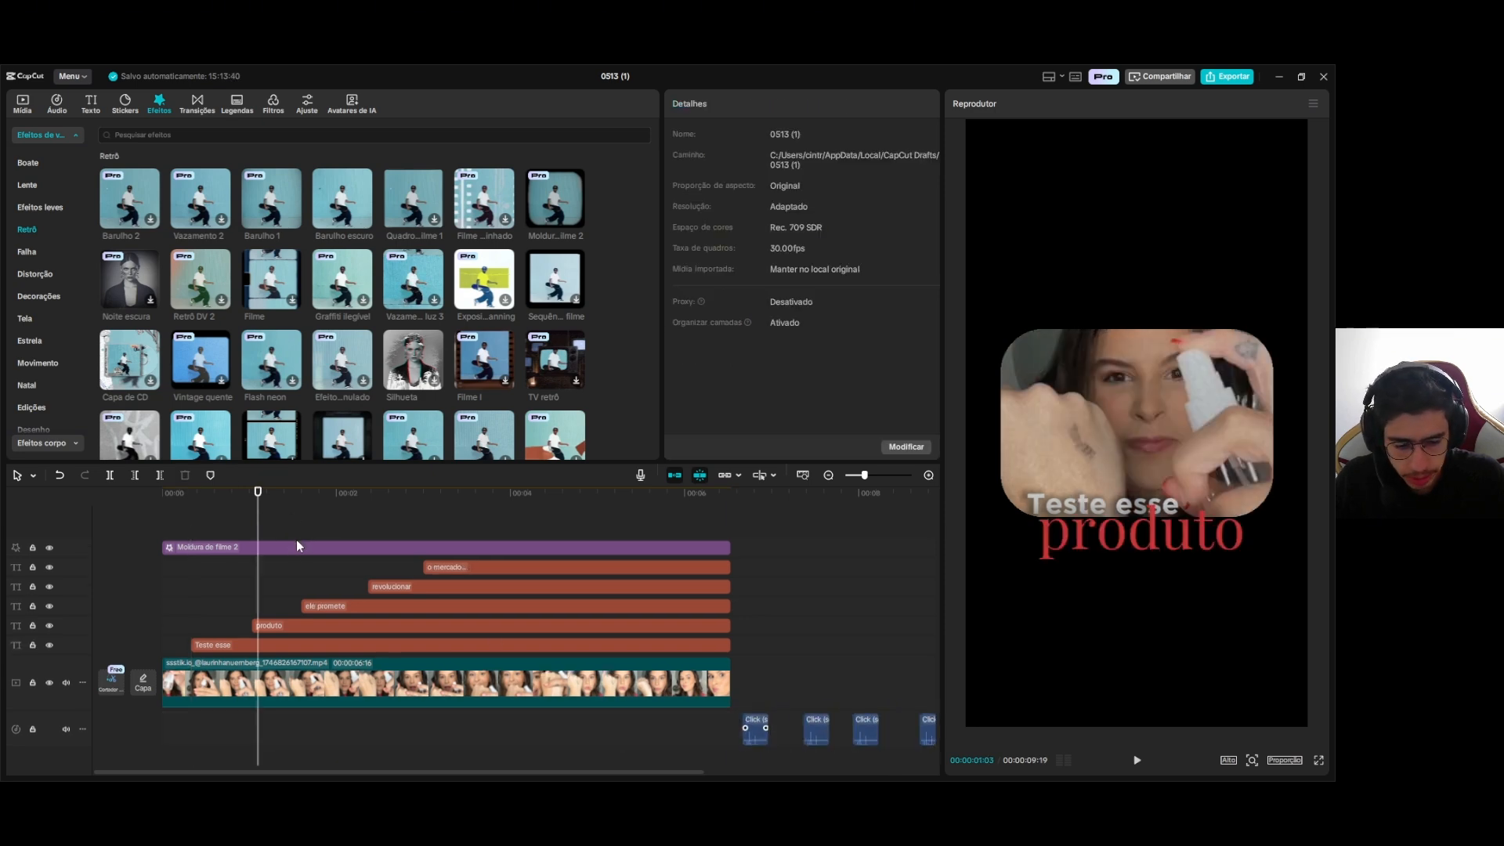
pyautogui.click(152, 537)
pyautogui.press('space')
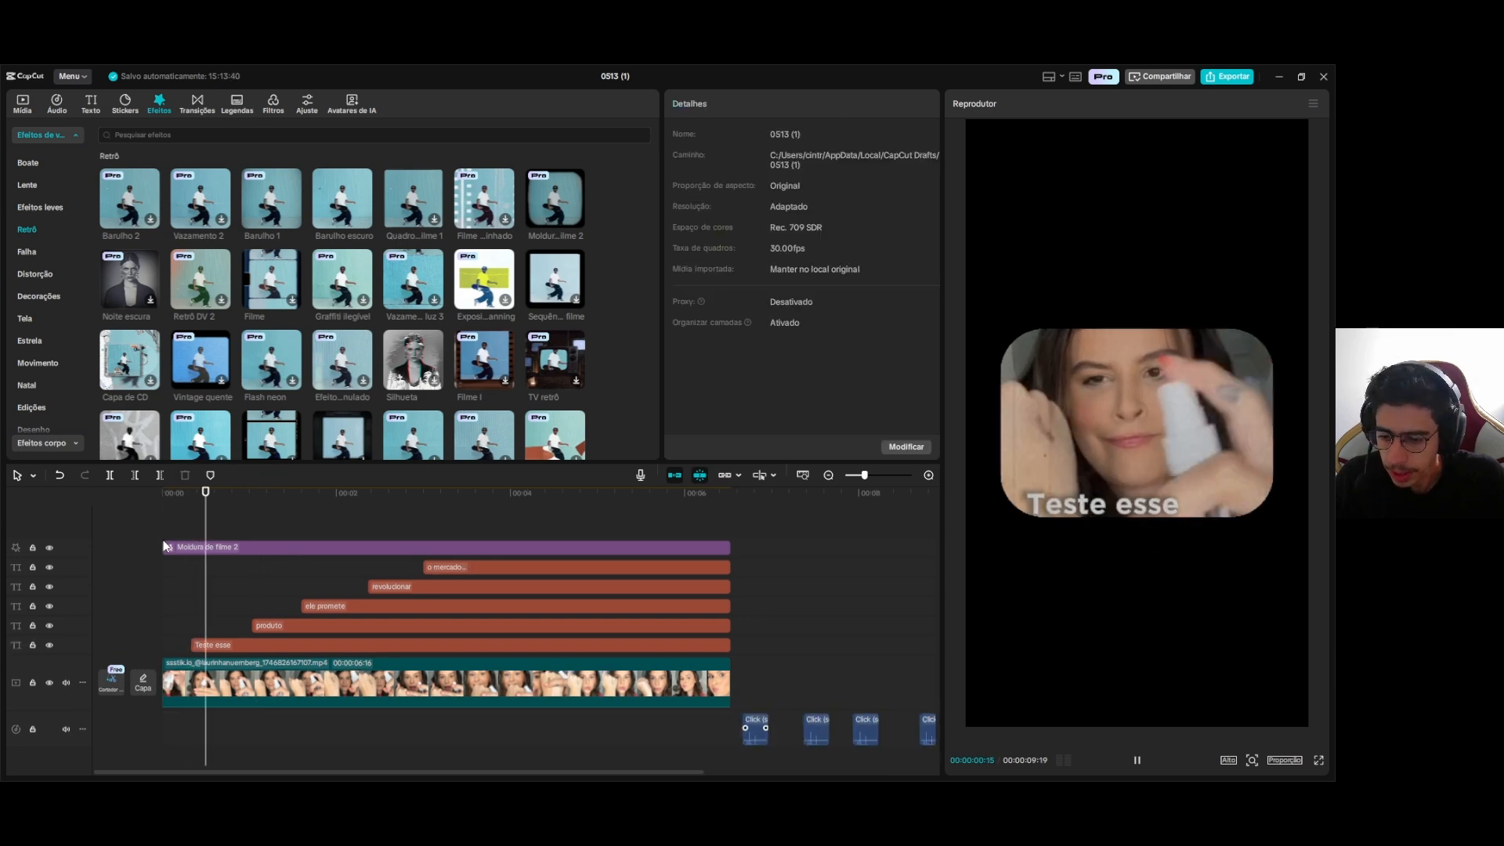
pyautogui.press('space')
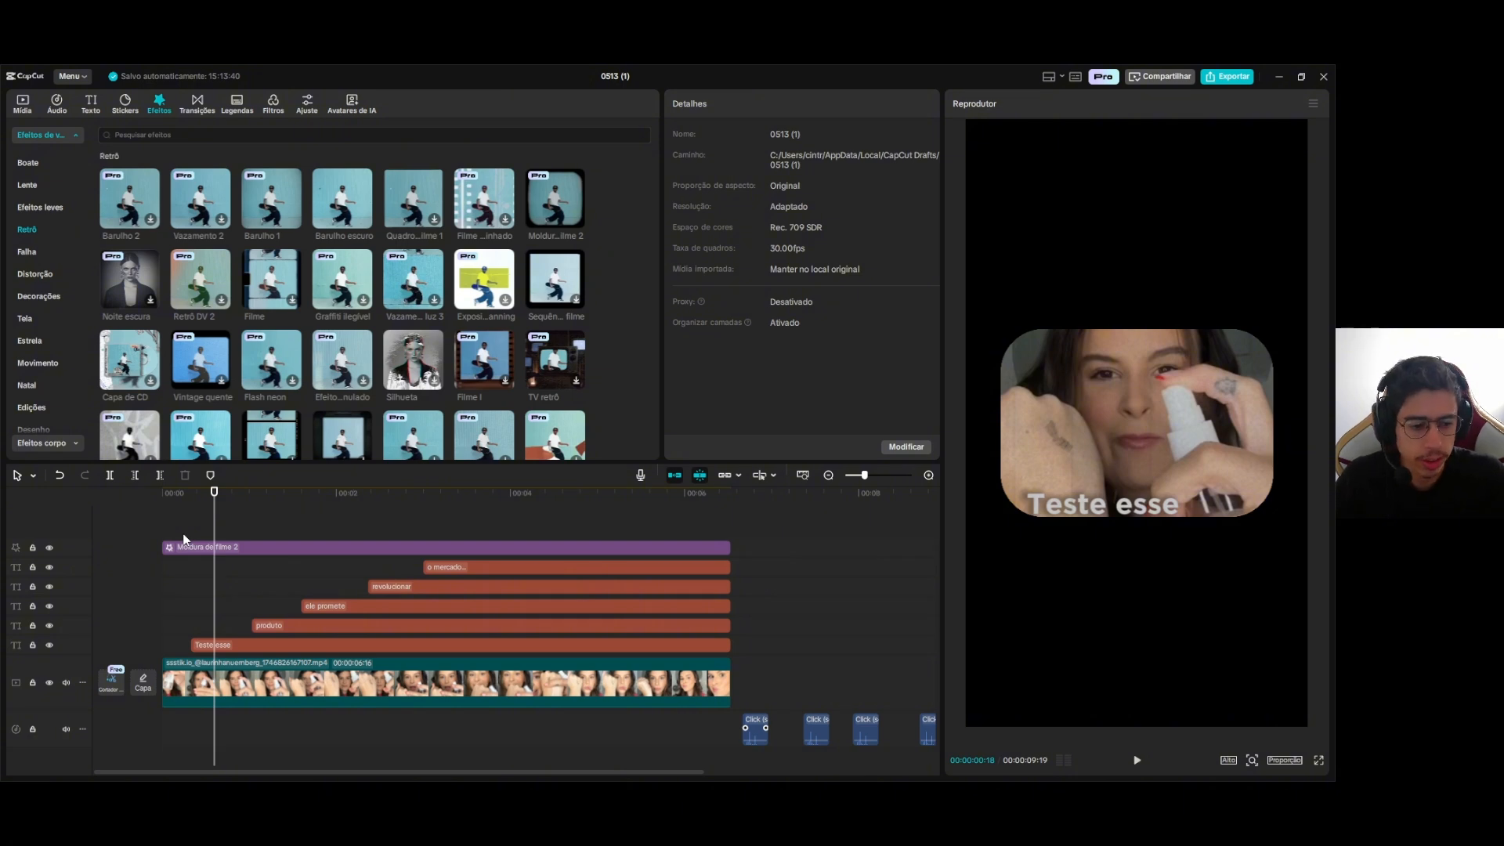
# Examine the shadow settings of the Teste esse text layer
pyautogui.click(213, 645)
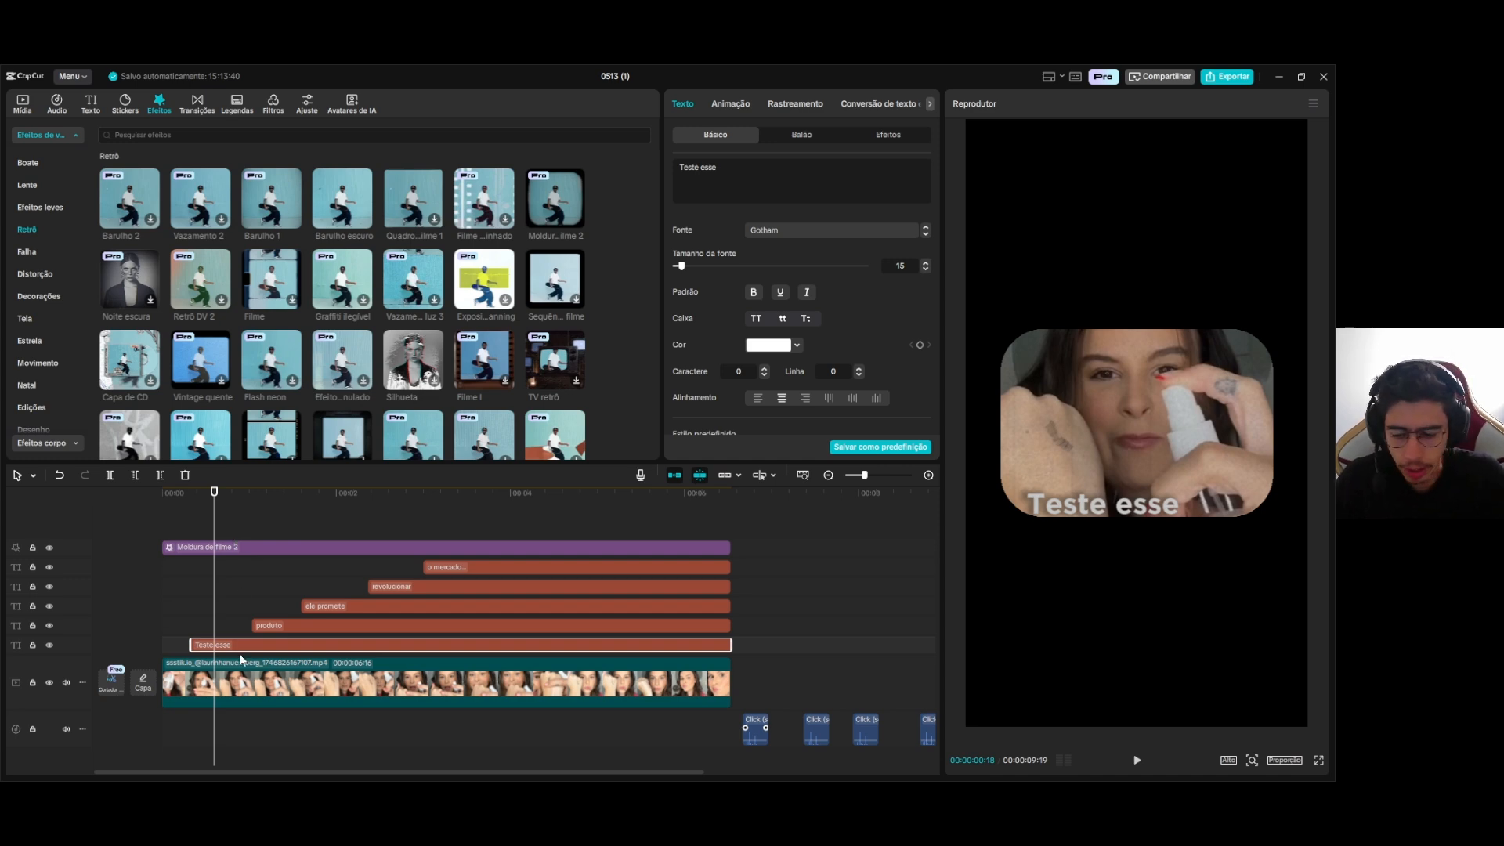
pyautogui.scroll(-2, 860, 288)
pyautogui.scroll(-3, 868, 293)
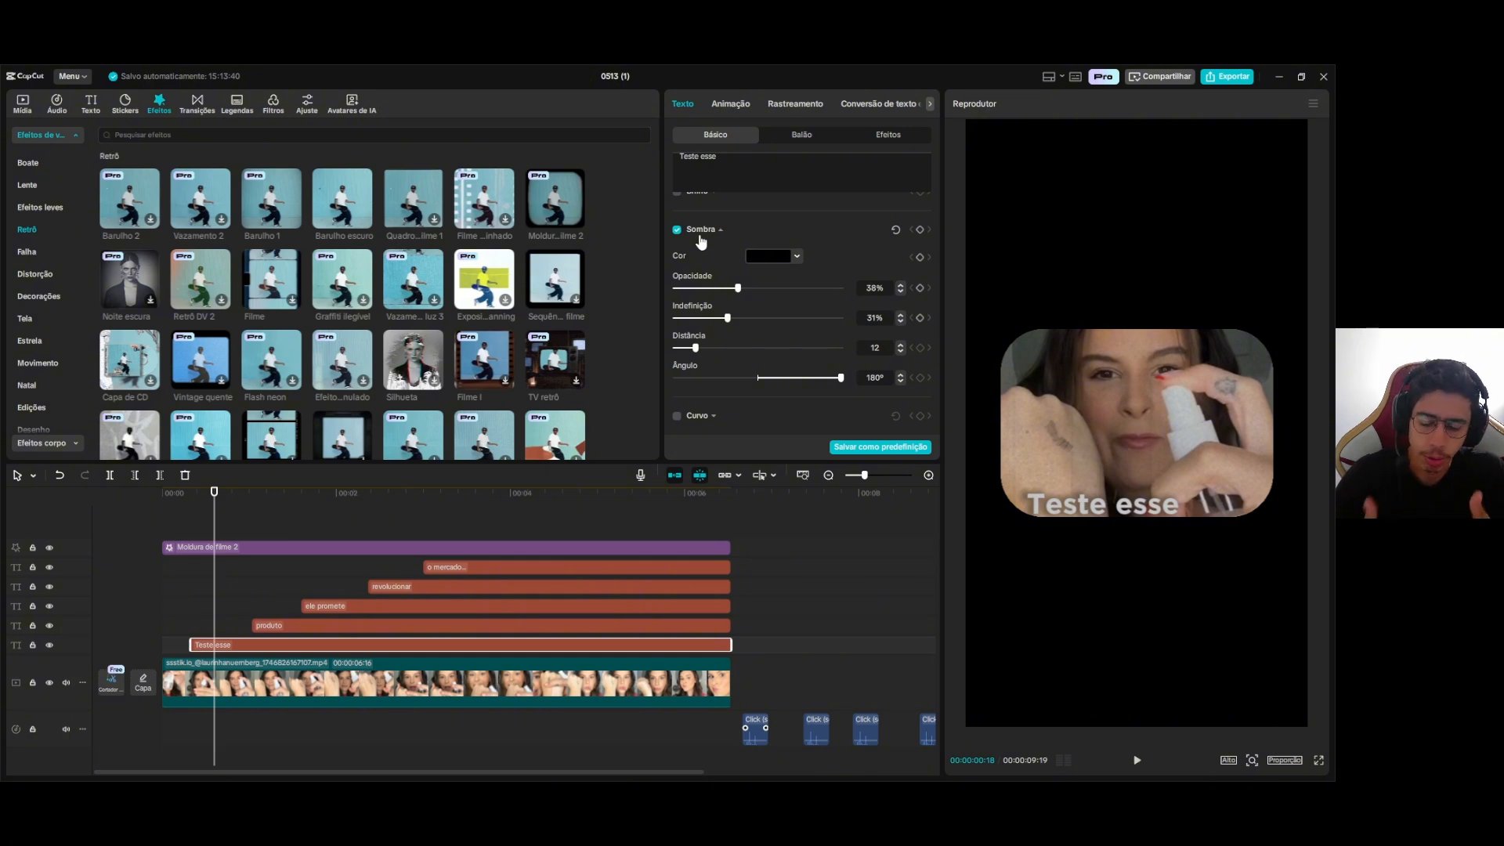
# Move the Moldura de filme 2 effect below all the text layers, directly above the video clip, and preview from the start
pyautogui.moveTo(298, 550); pyautogui.dragTo(266, 658)
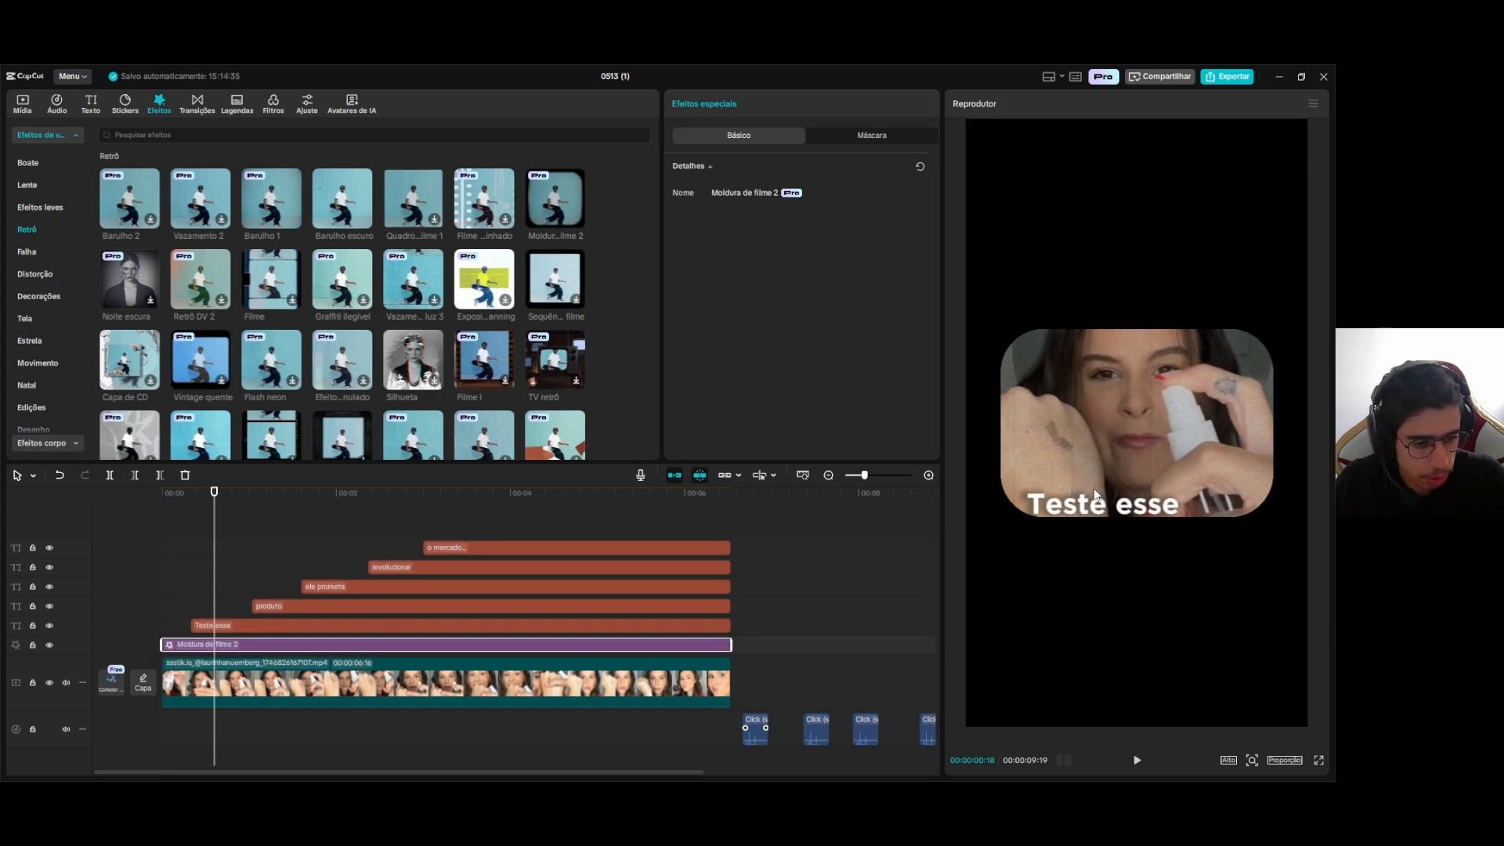
pyautogui.click(221, 592)
pyautogui.press('space')
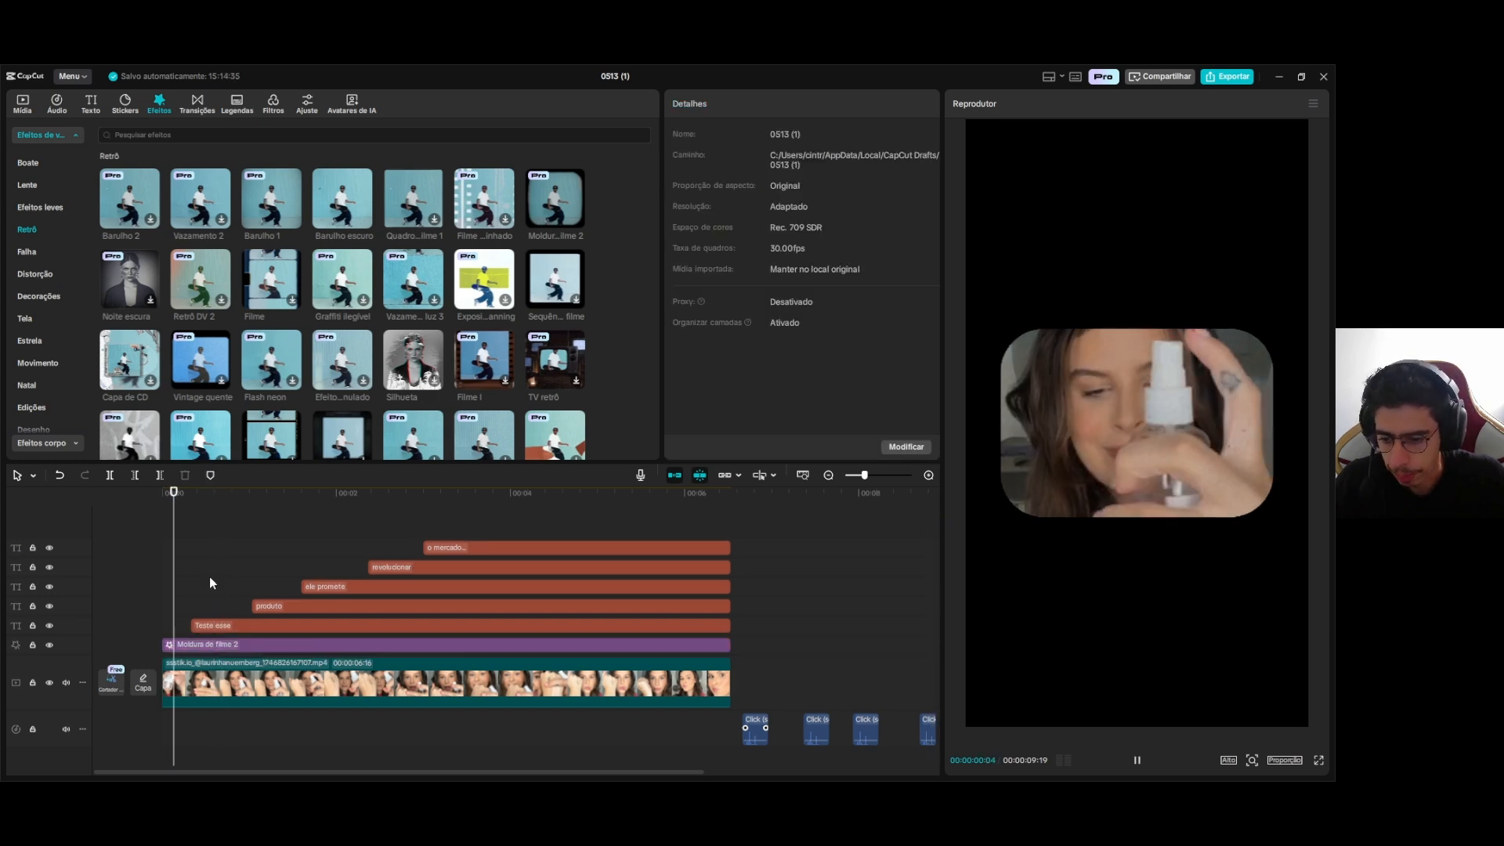
pyautogui.press('space')
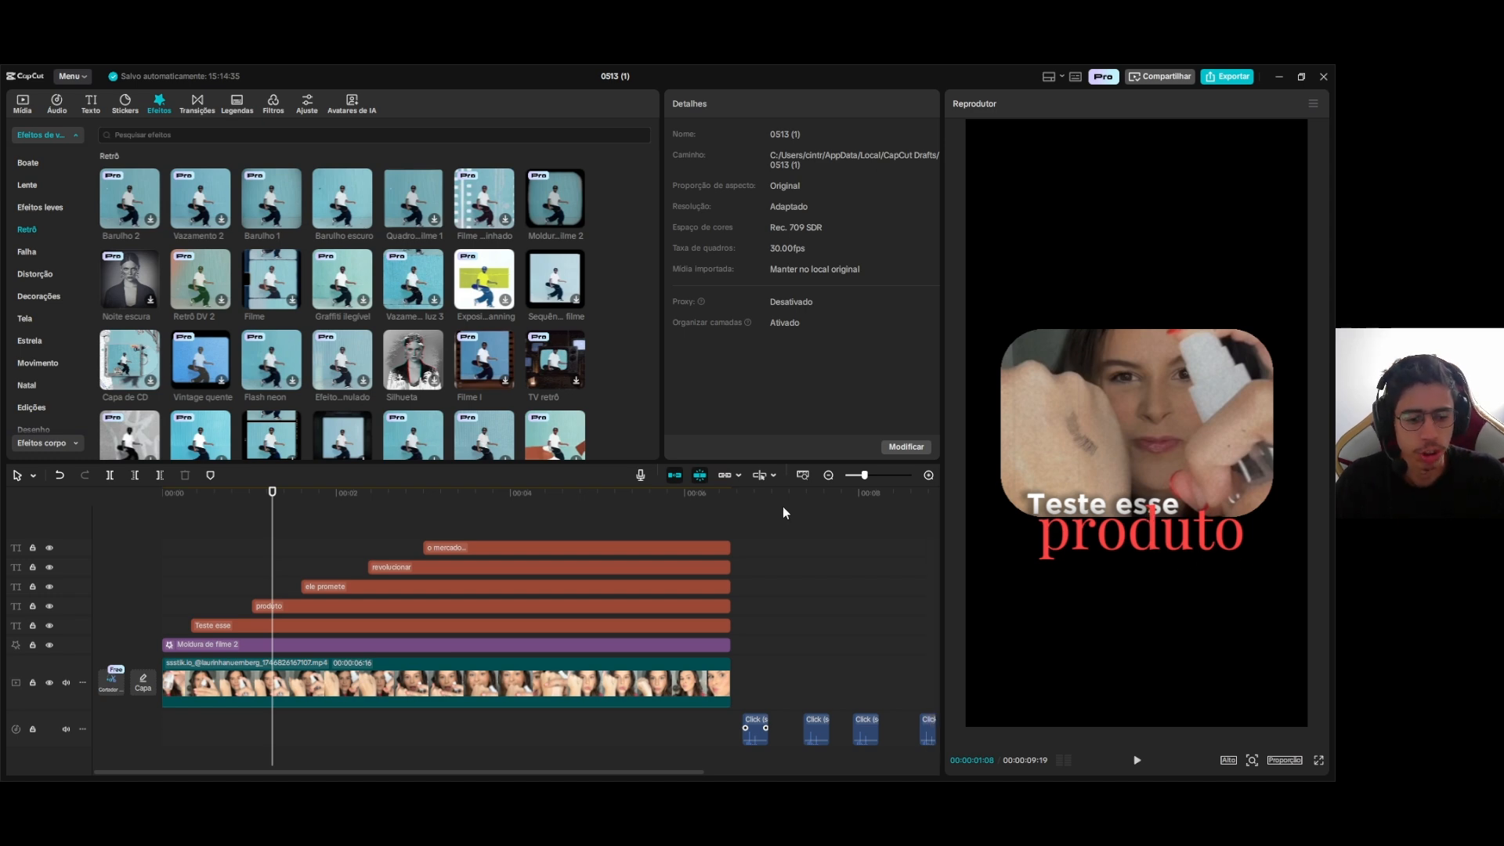
# Enlarge the produto text slightly and change its color to yellow
pyautogui.click(302, 604)
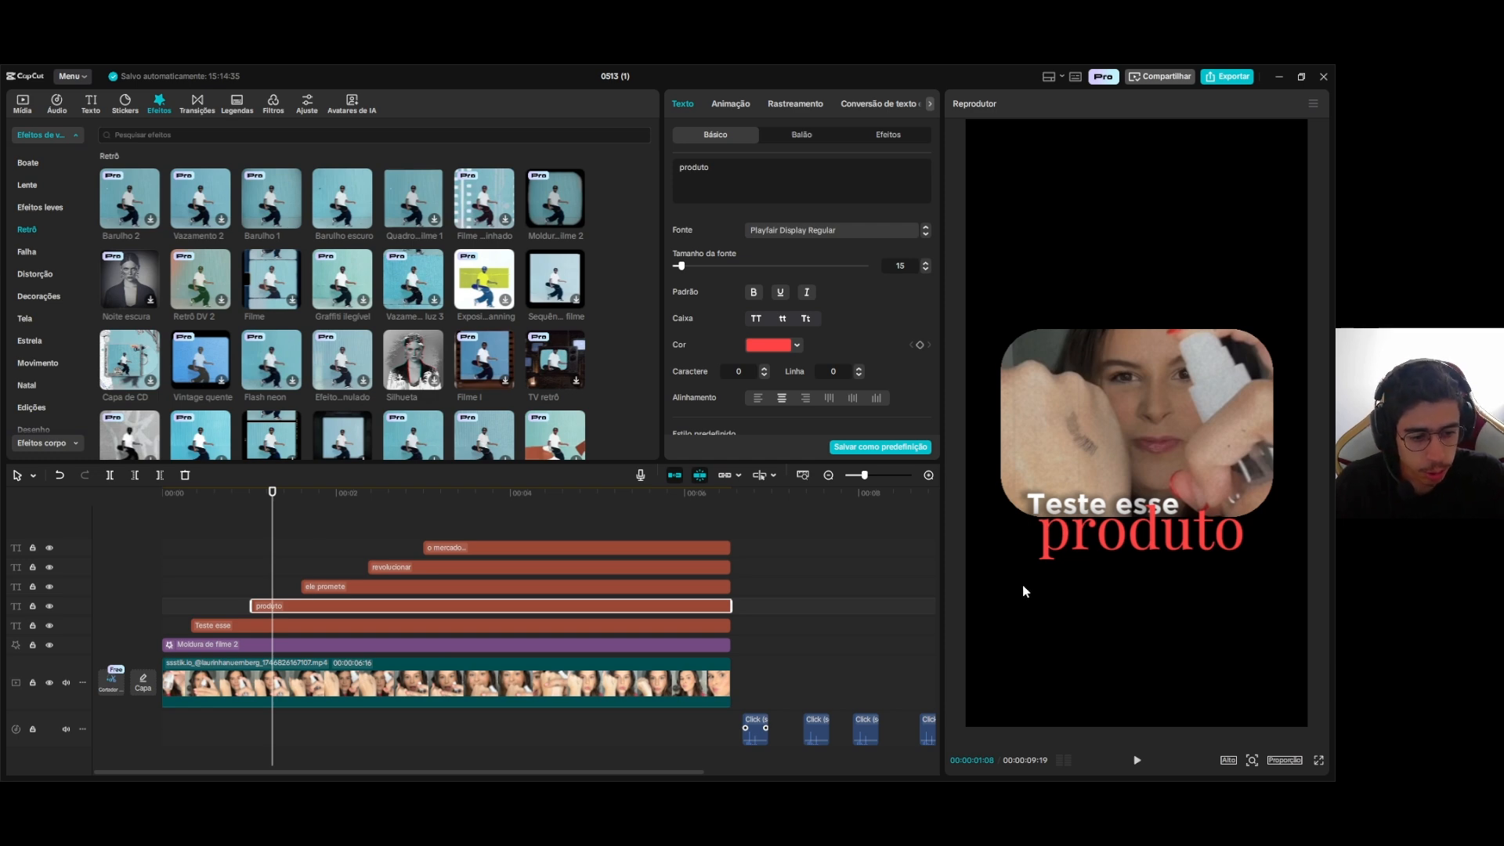
pyautogui.moveTo(1247, 566); pyautogui.dragTo(1251, 567)
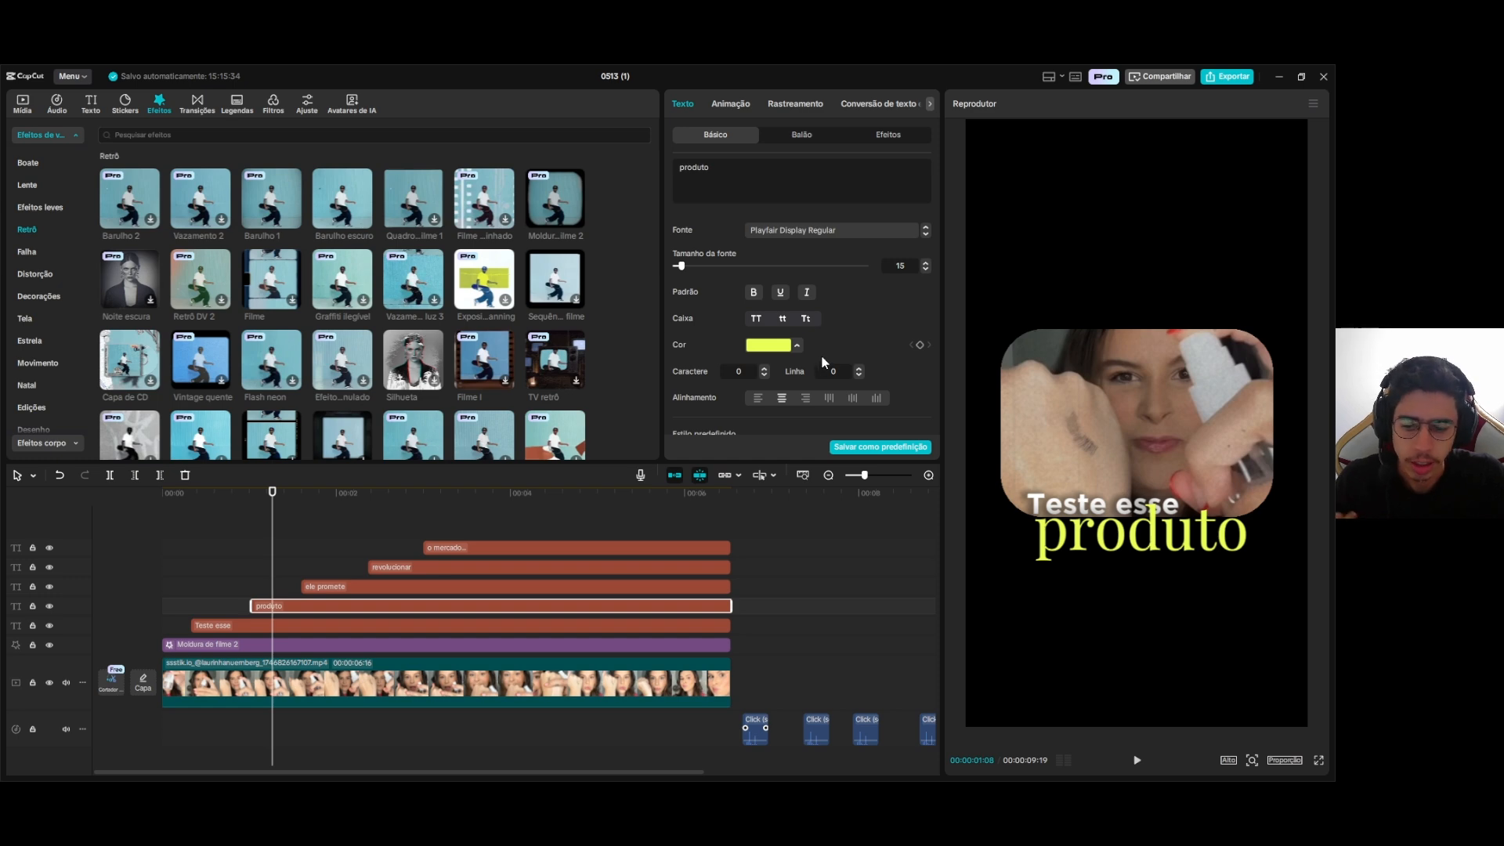
pyautogui.click(289, 561)
pyautogui.moveTo(289, 561); pyautogui.dragTo(270, 570)
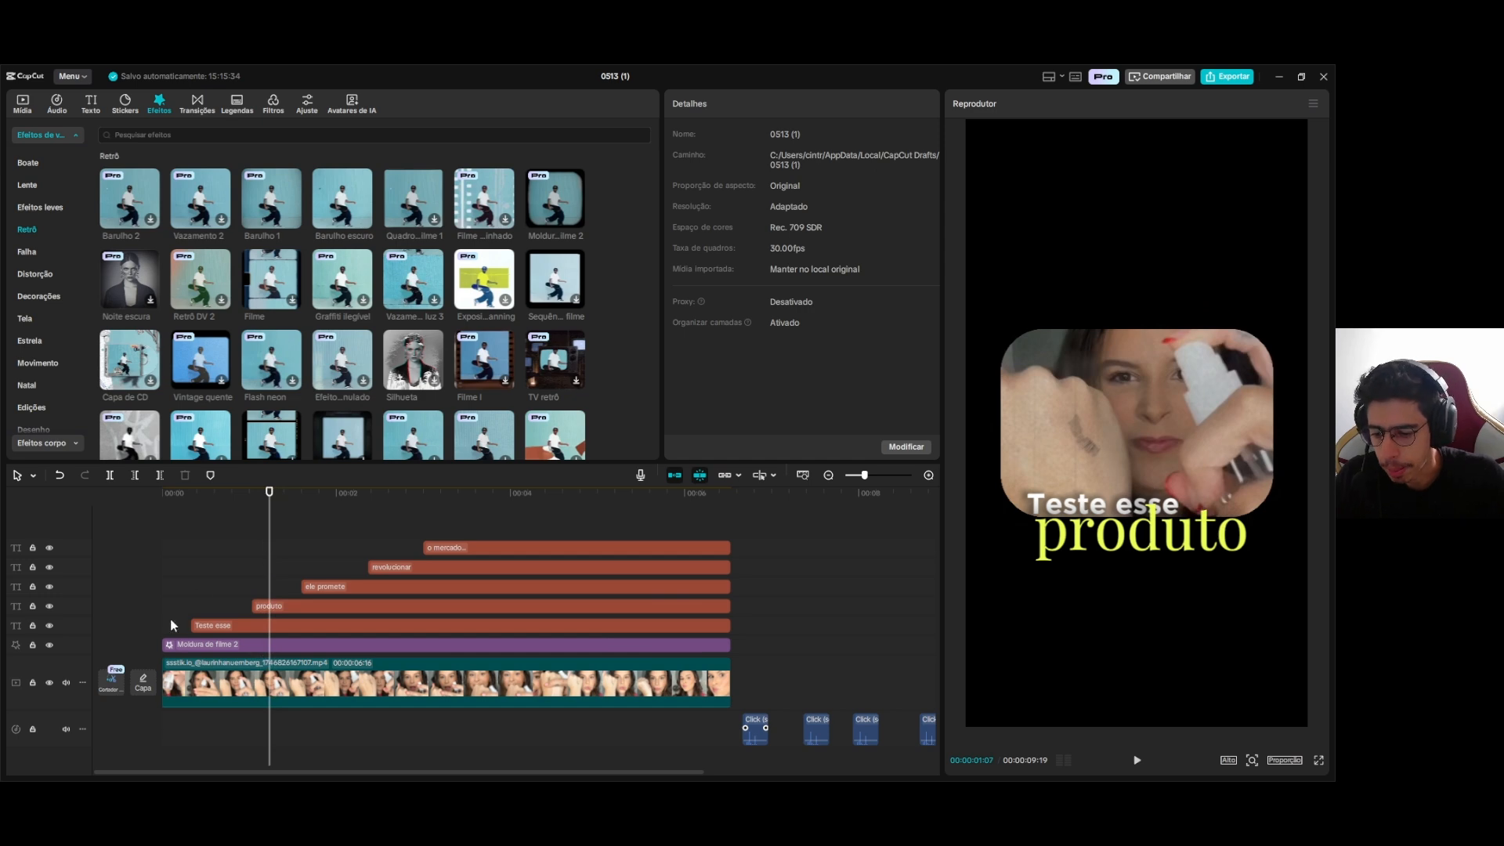
# Examine the text properties of the produto, ele promete, revolucionar and o mercado... layers one after another
pyautogui.click(313, 605)
pyautogui.click(368, 586)
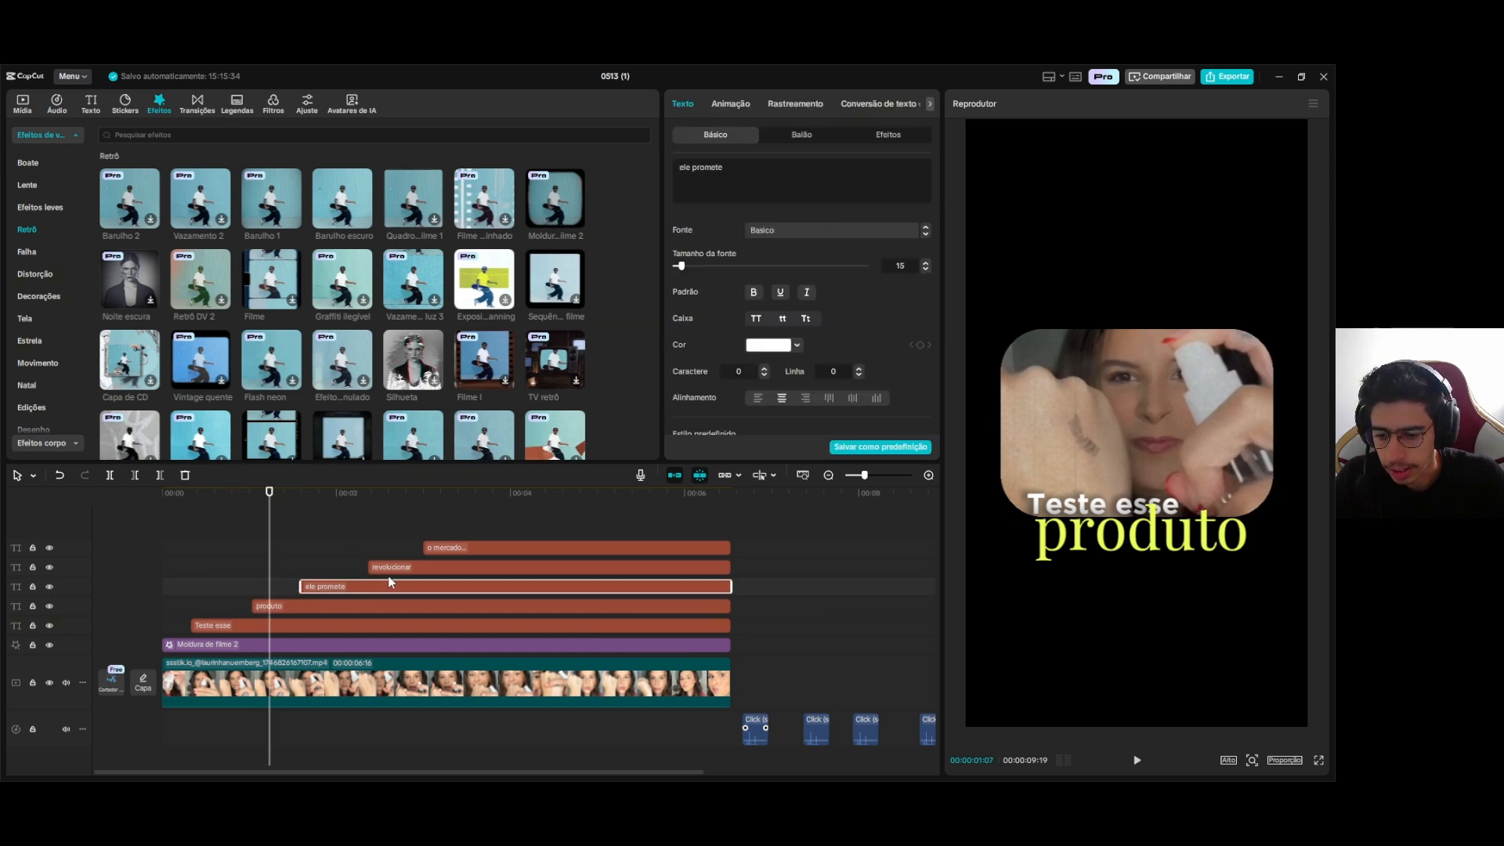
pyautogui.click(422, 566)
pyautogui.click(462, 548)
pyautogui.click(466, 566)
pyautogui.click(430, 588)
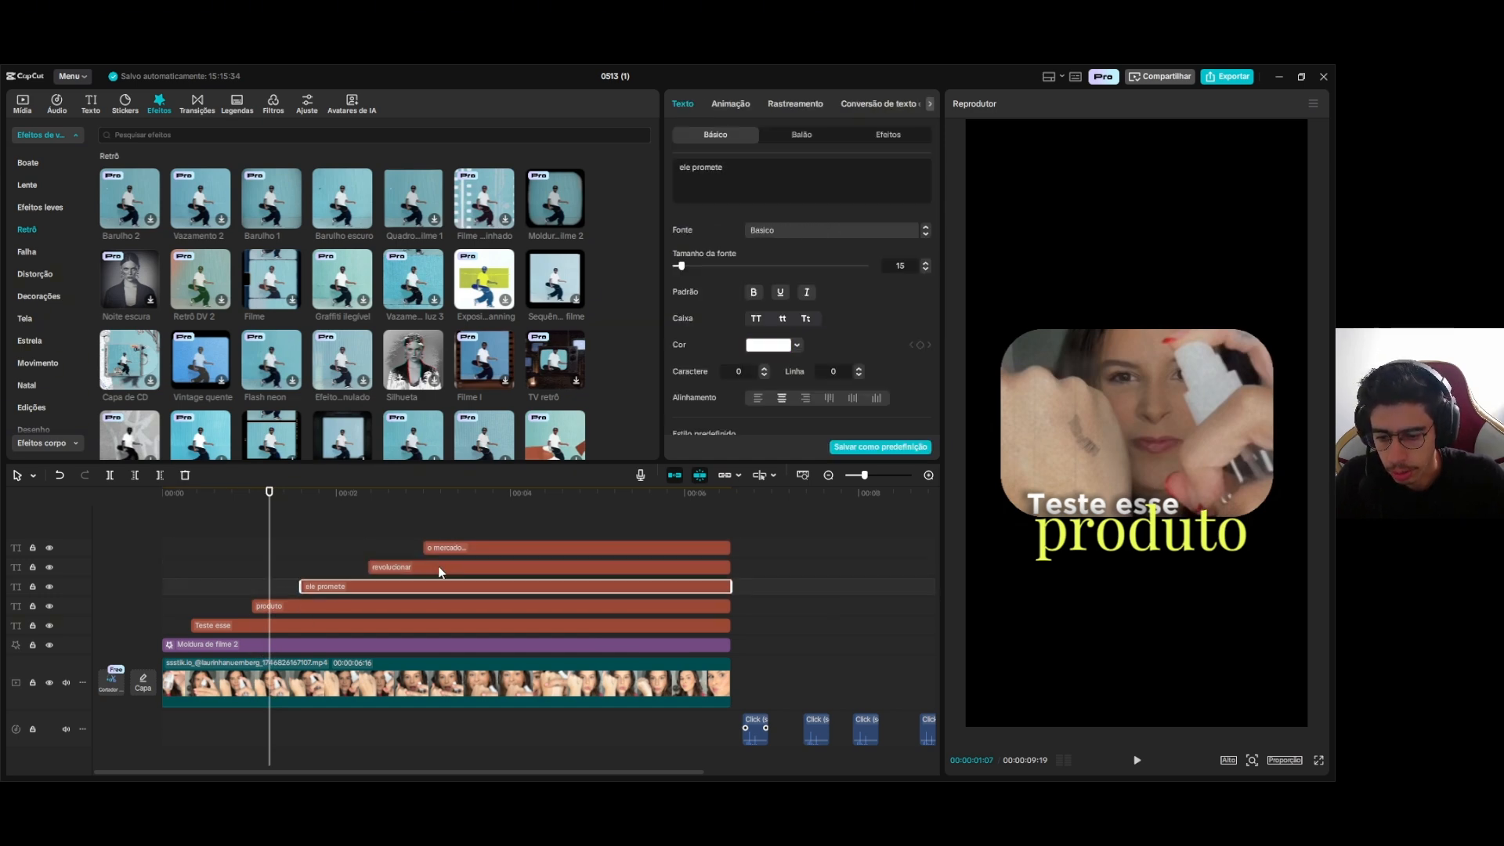
pyautogui.click(439, 566)
pyautogui.click(477, 548)
pyautogui.click(476, 565)
pyautogui.click(466, 584)
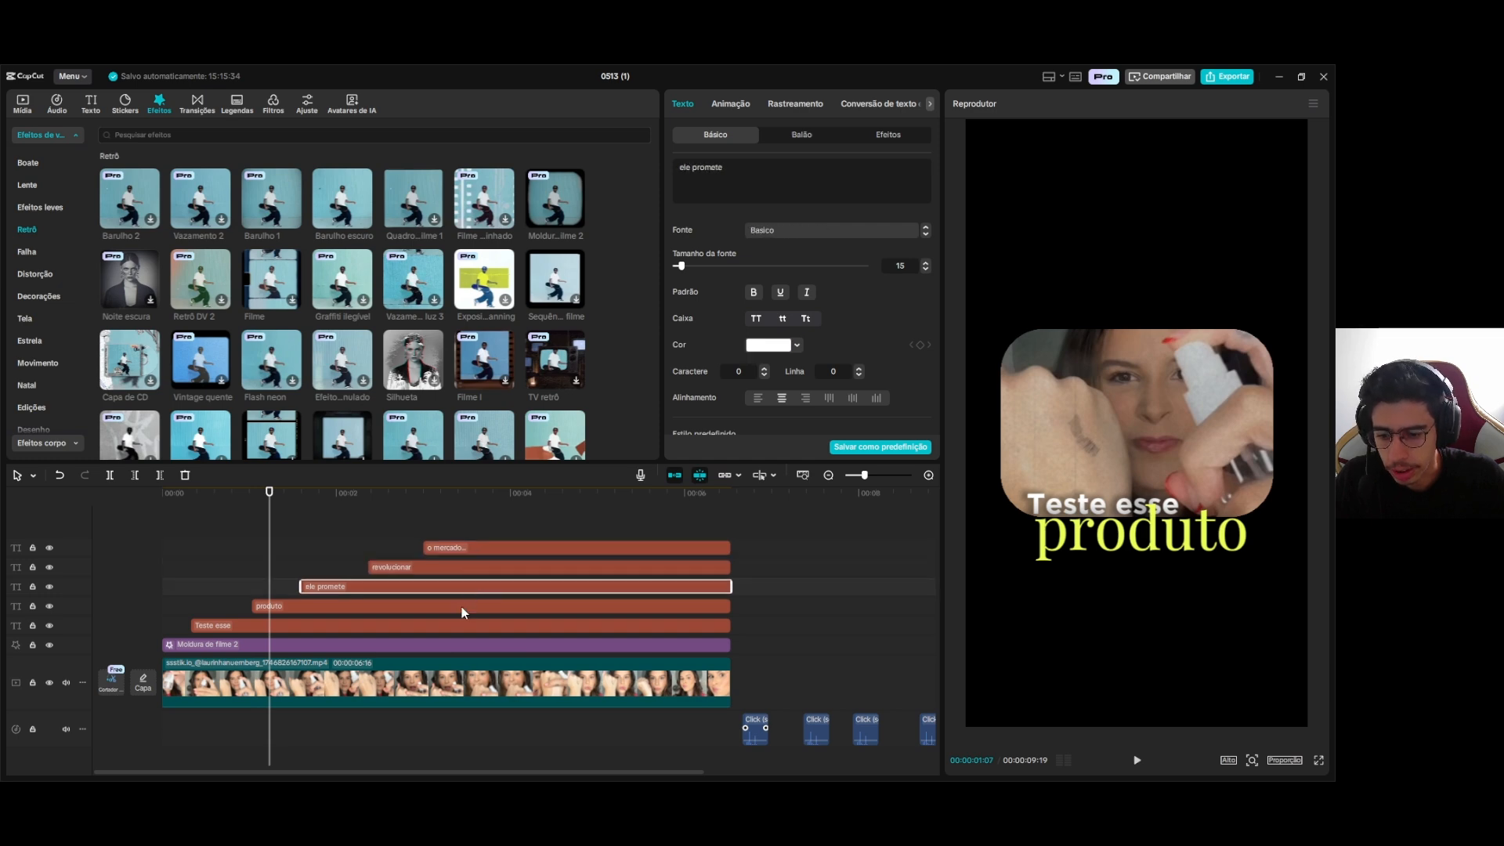
pyautogui.click(462, 606)
pyautogui.click(463, 587)
pyautogui.click(476, 567)
pyautogui.click(479, 548)
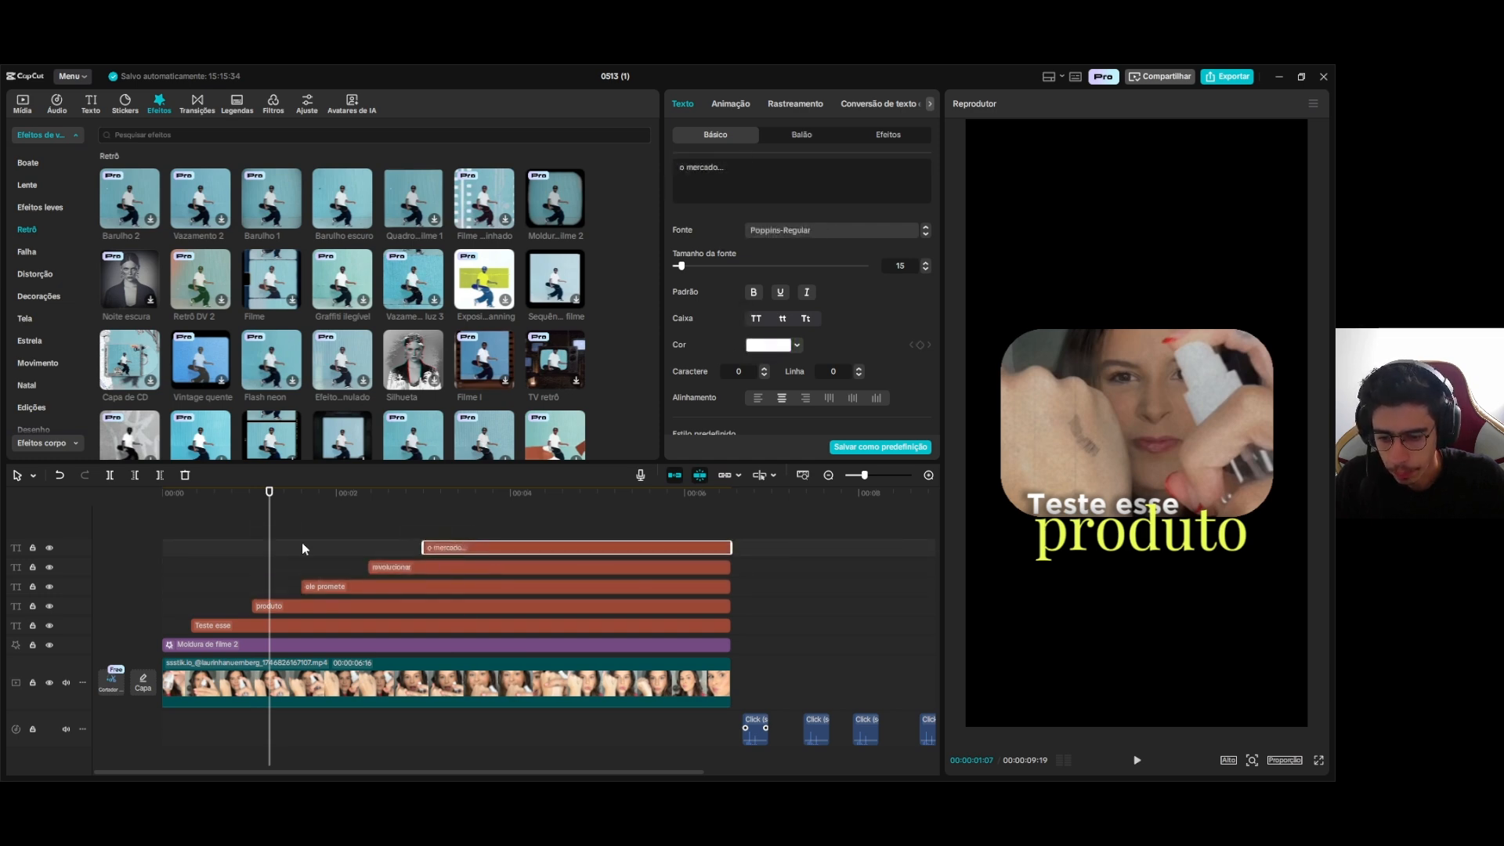
# Play up to the ele promete text and nudge it slightly right beneath produto
pyautogui.click(278, 578)
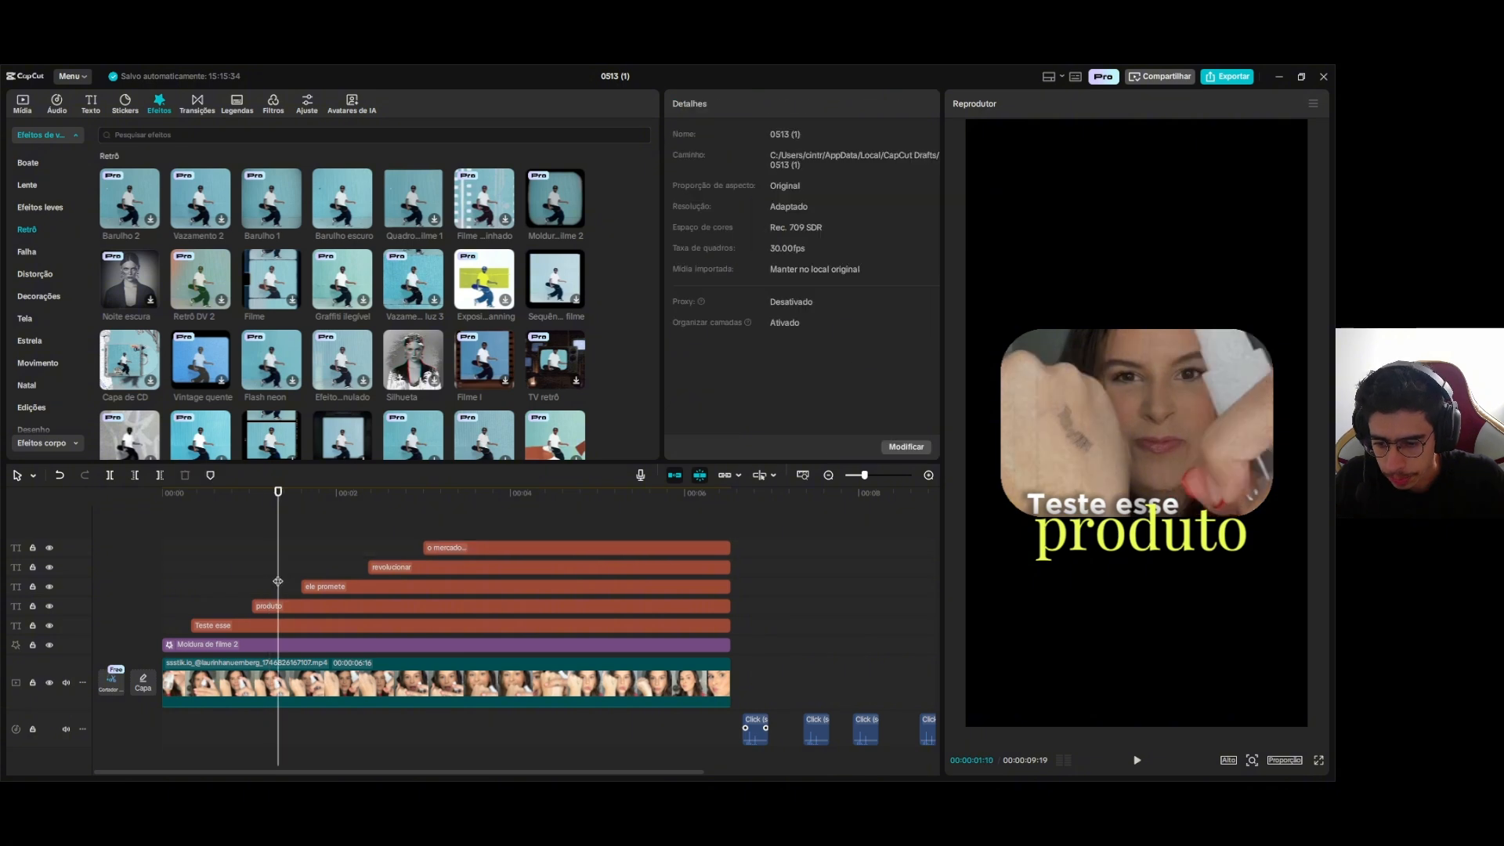
pyautogui.press('space')
pyautogui.press('space')
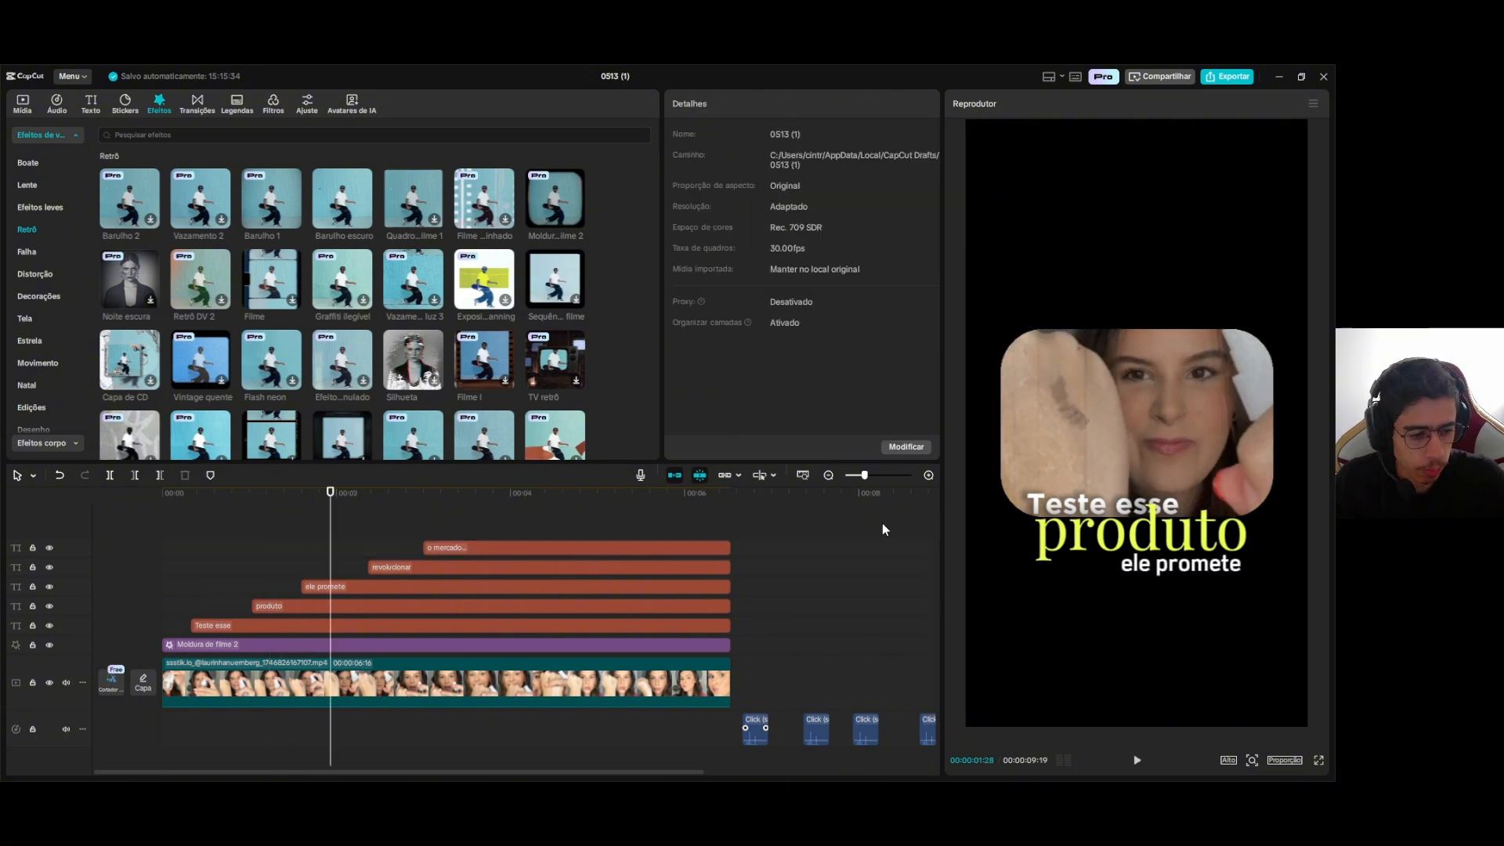
pyautogui.click(427, 588)
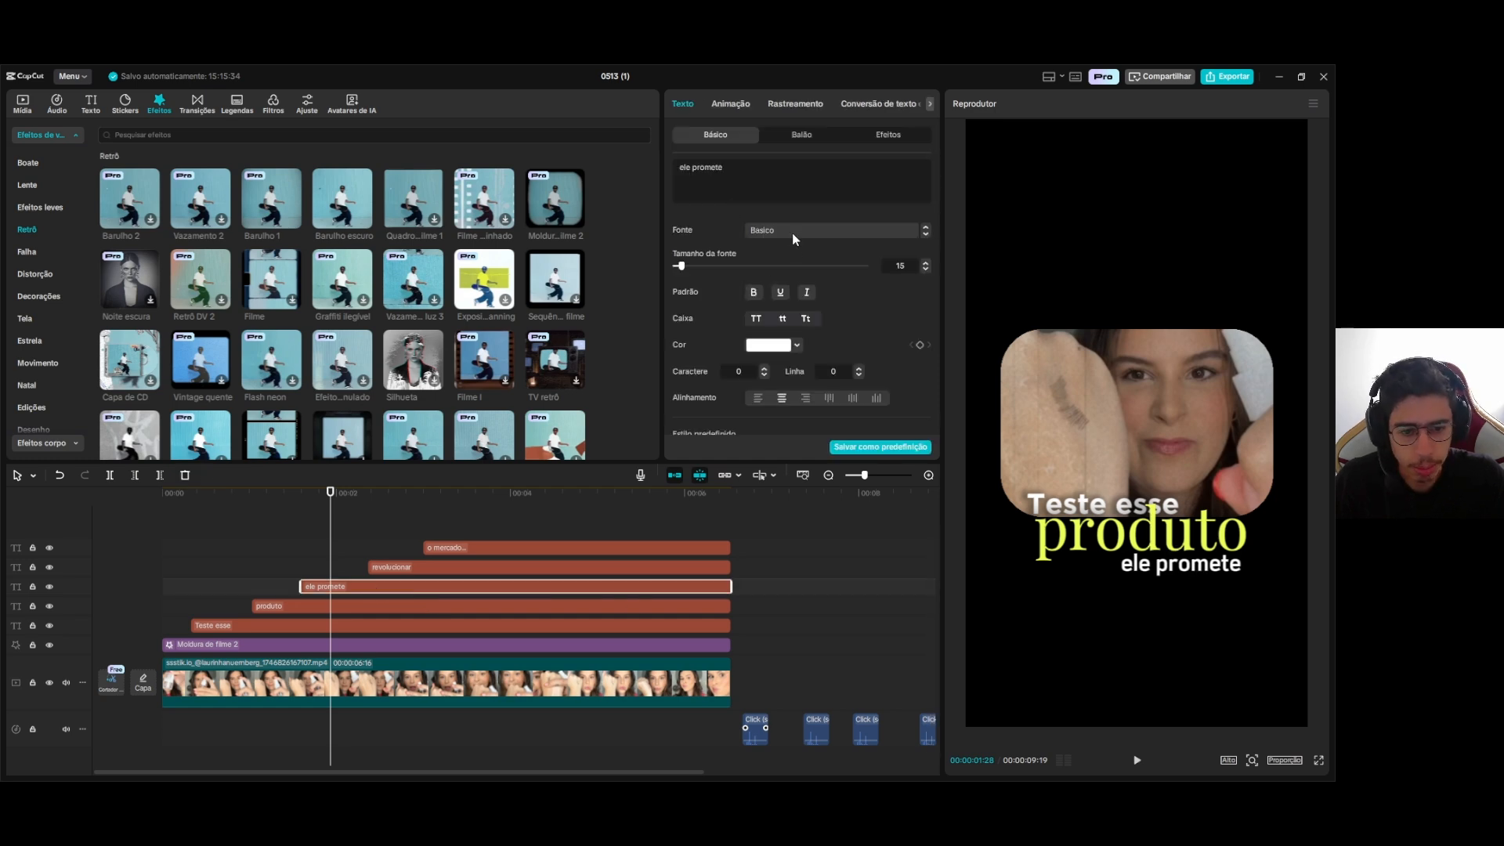
pyautogui.moveTo(1167, 573); pyautogui.dragTo(1171, 572)
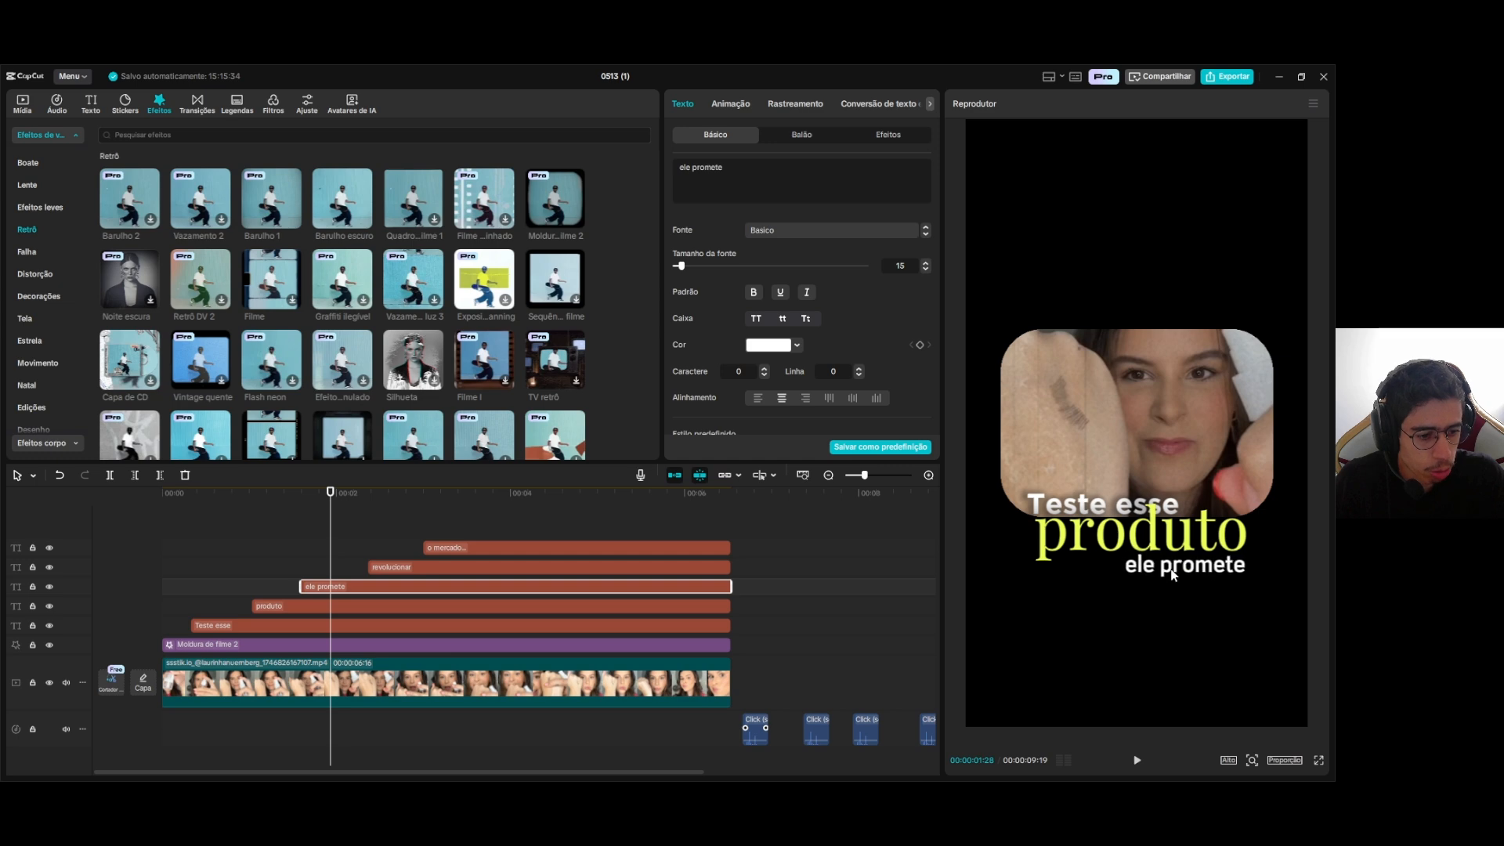
# Play up to the revolucionar text and change its color to red
pyautogui.click(313, 569)
pyautogui.press('space')
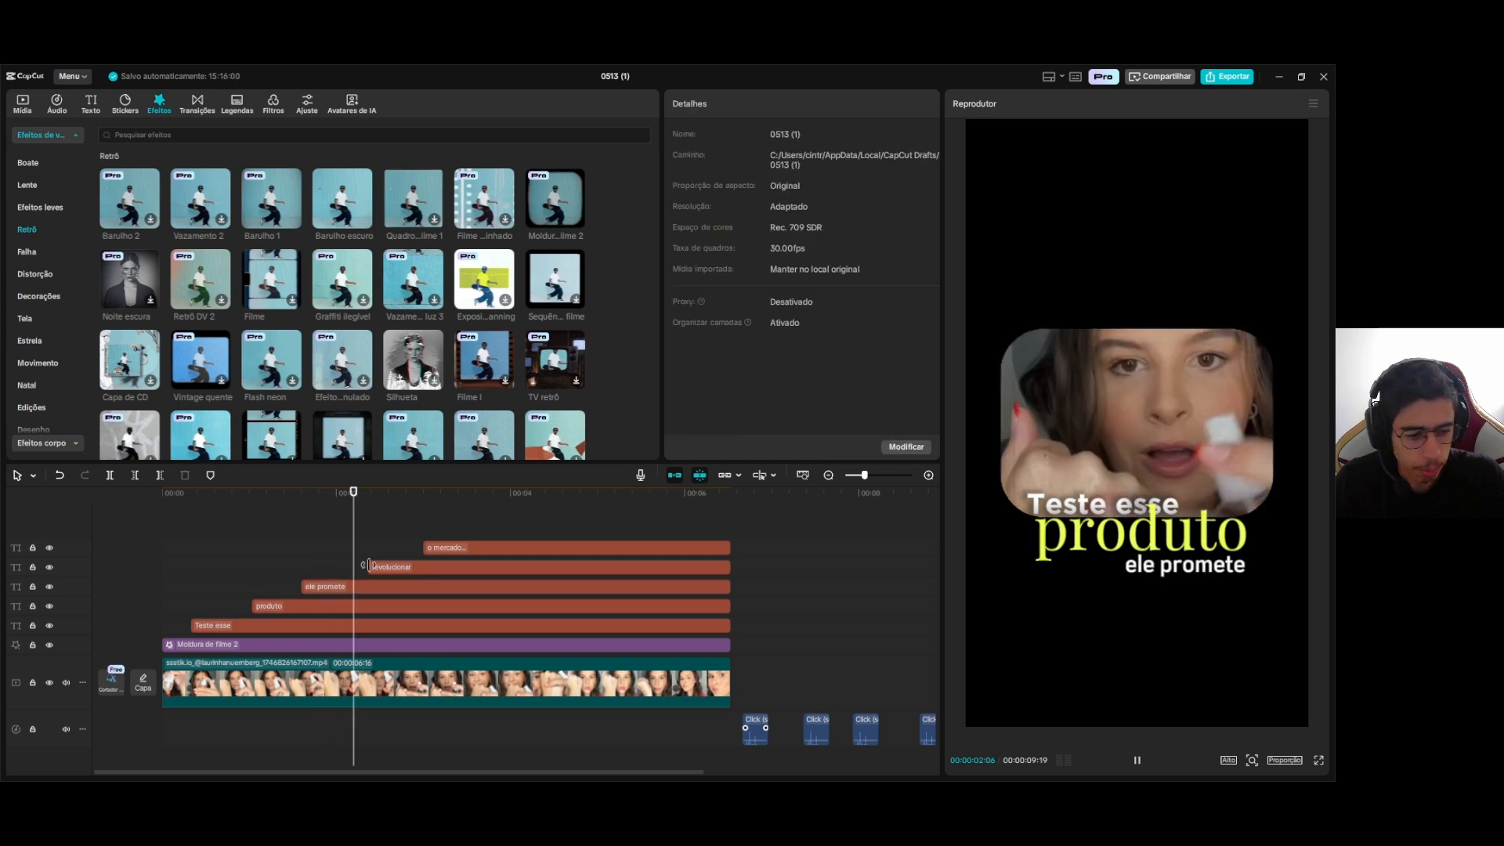
pyautogui.click(423, 567)
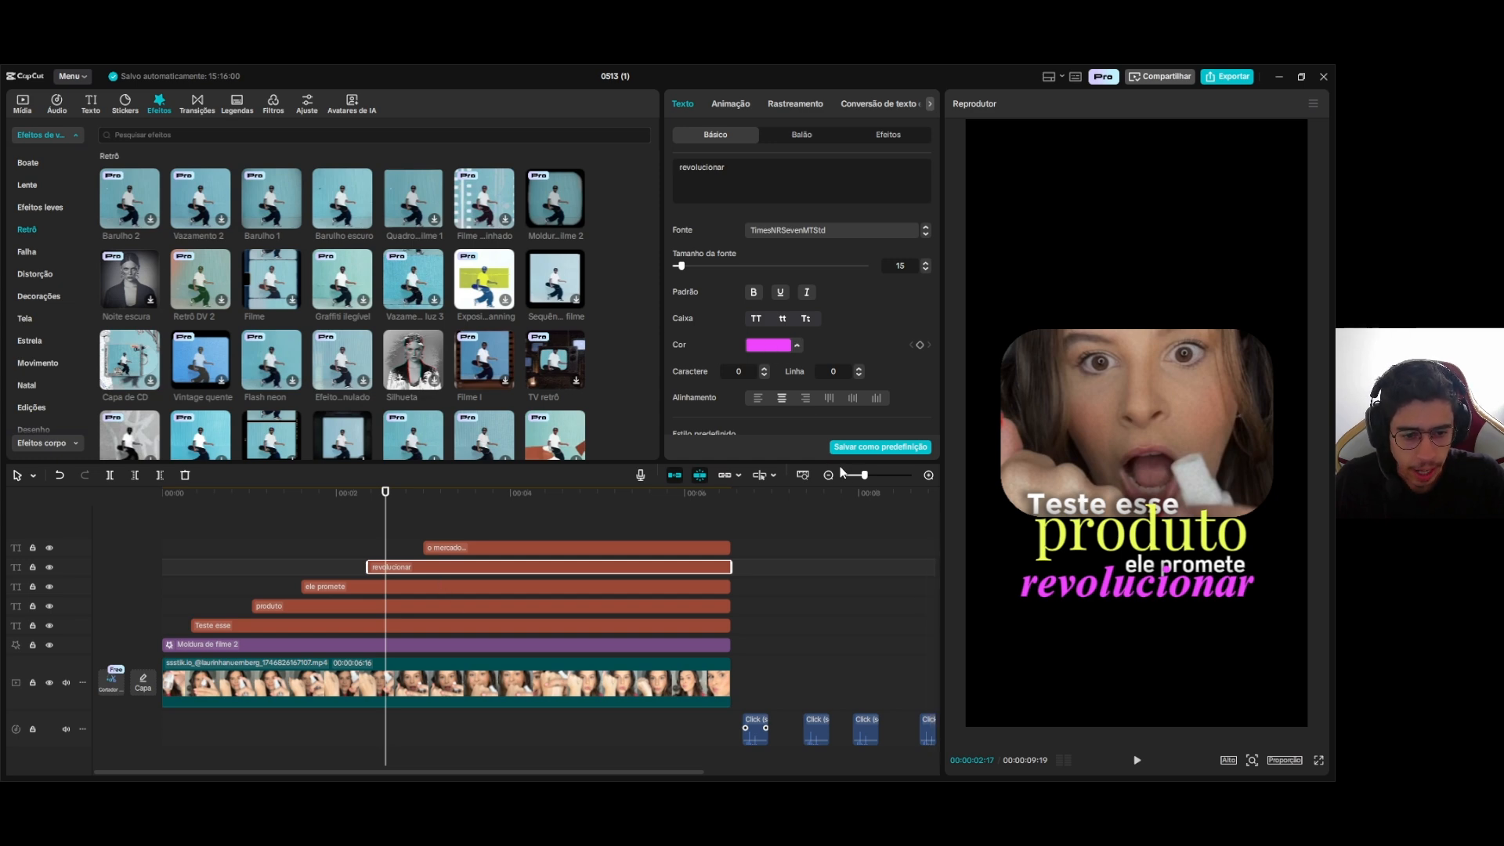
pyautogui.moveTo(862, 467); pyautogui.dragTo(740, 463)
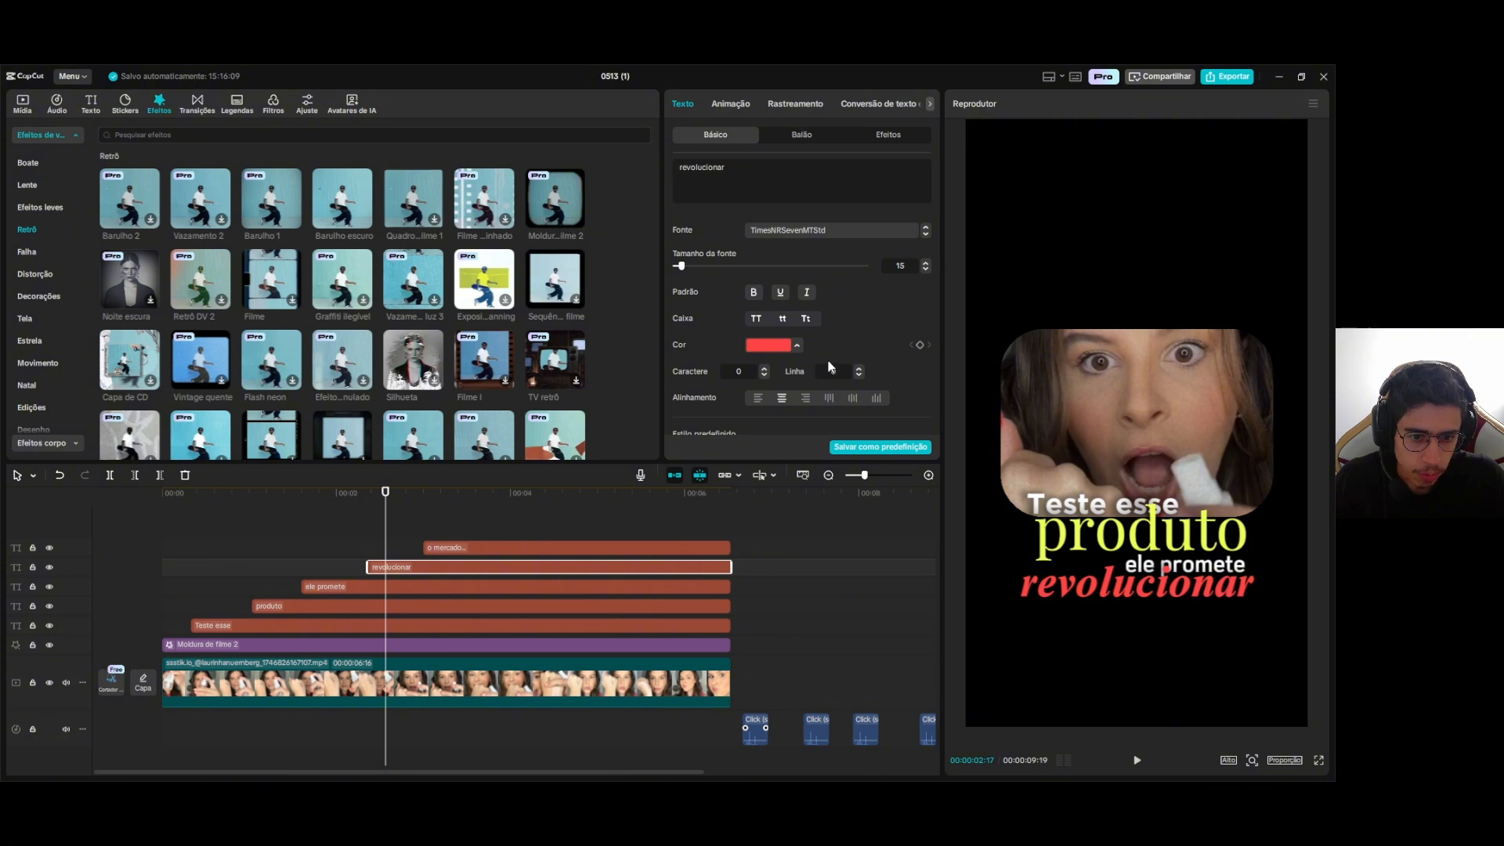
pyautogui.click(399, 540)
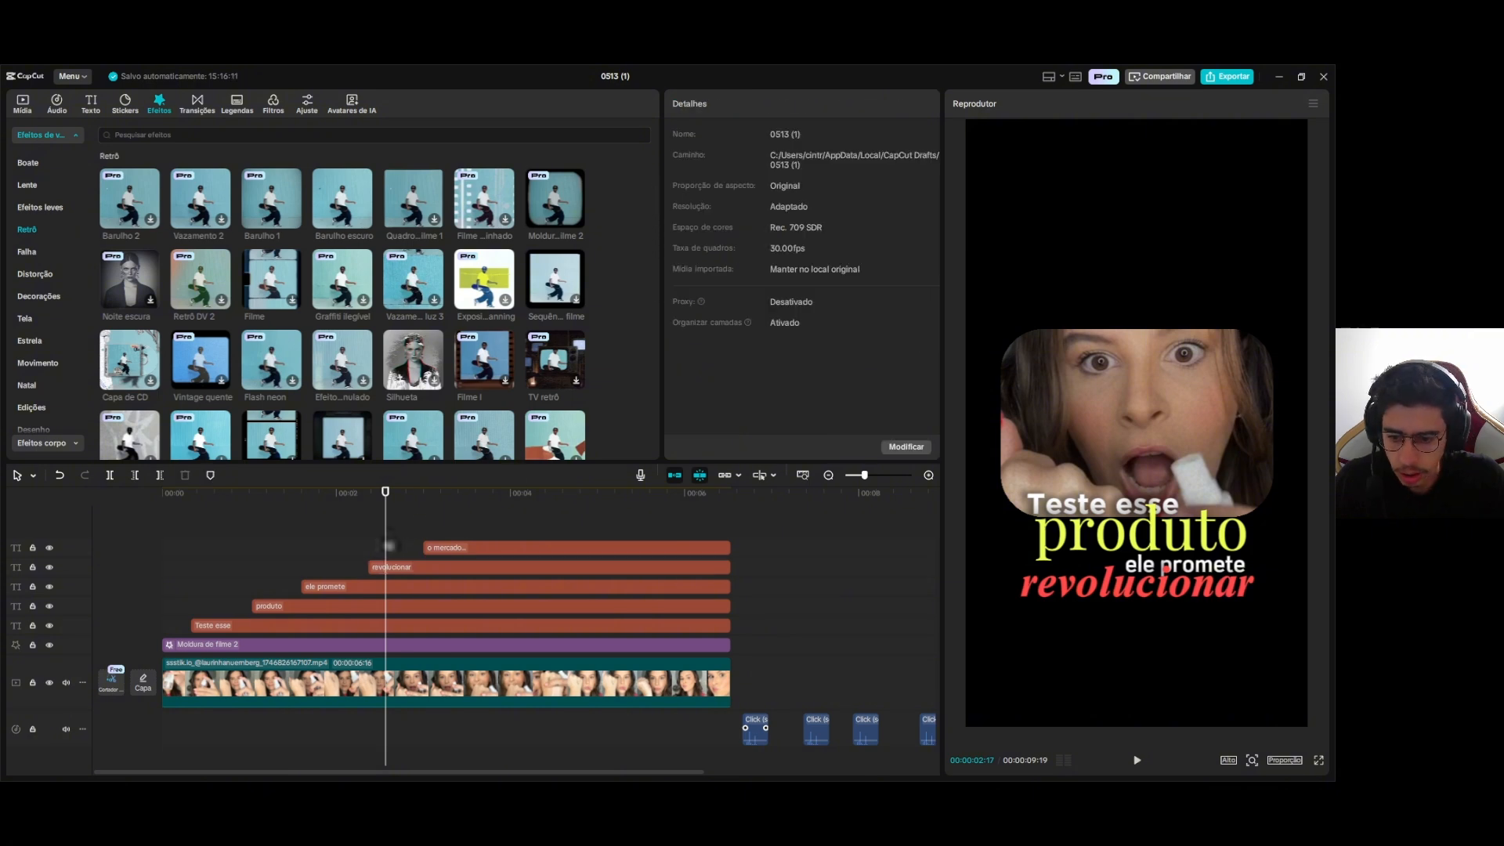
# Check the color of the produto text and preview the video from the start up to the ele promete text
pyautogui.click(298, 608)
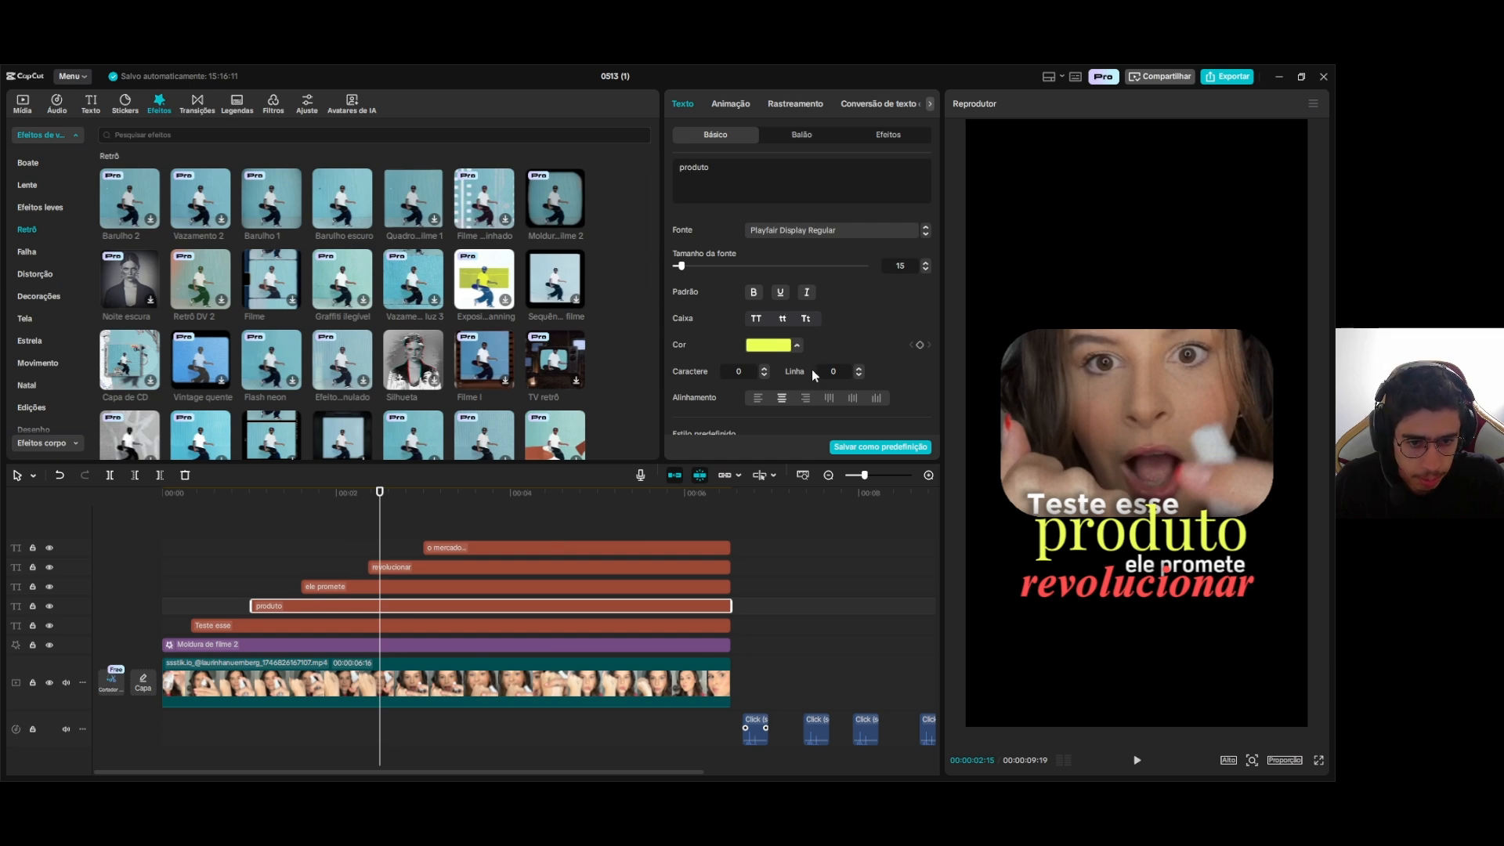
pyautogui.click(389, 542)
pyautogui.click(162, 533)
pyautogui.press('space')
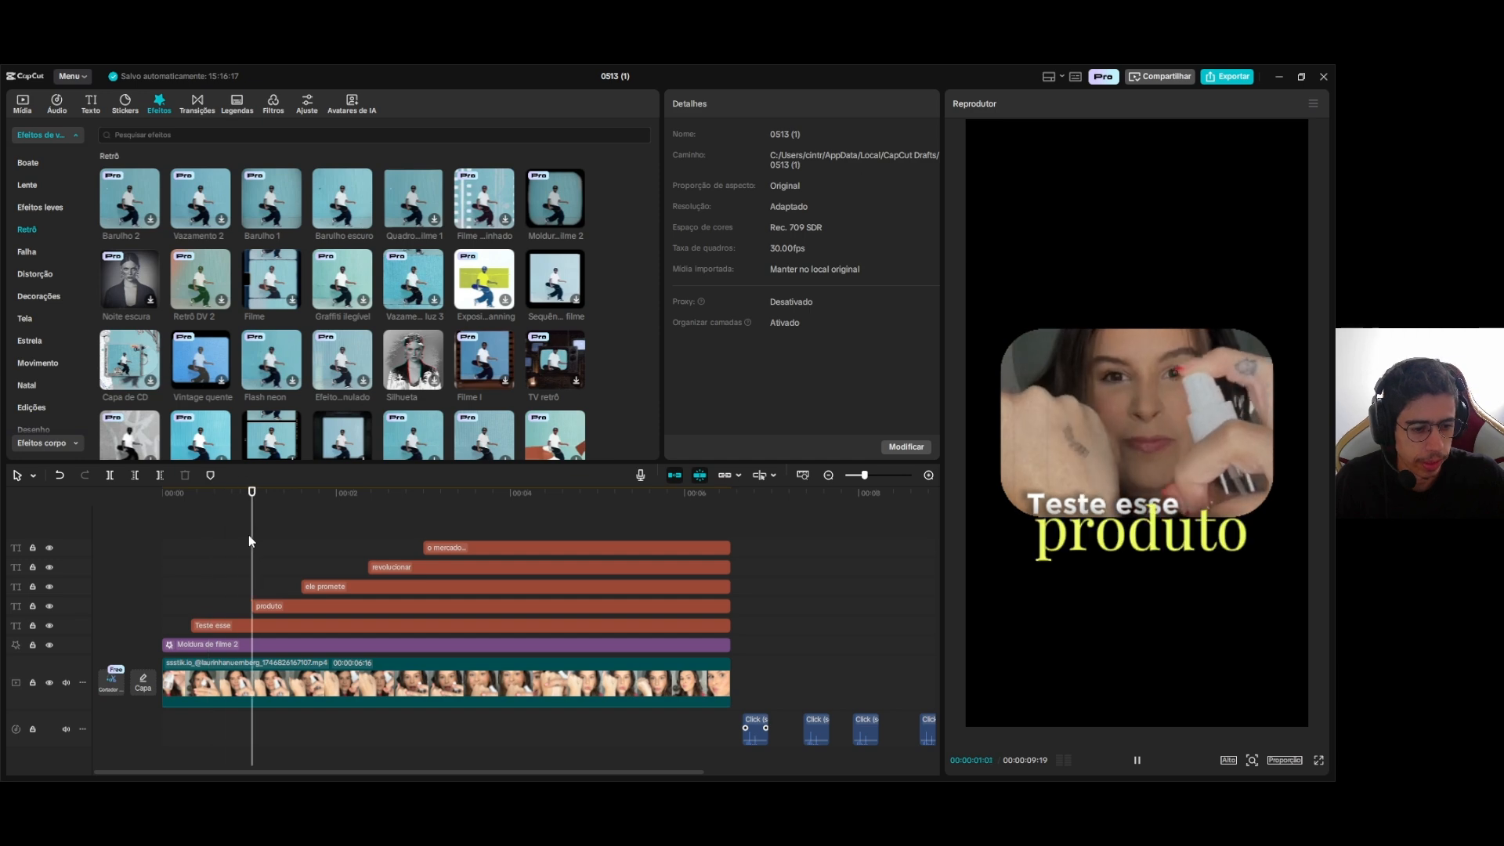
pyautogui.press('space')
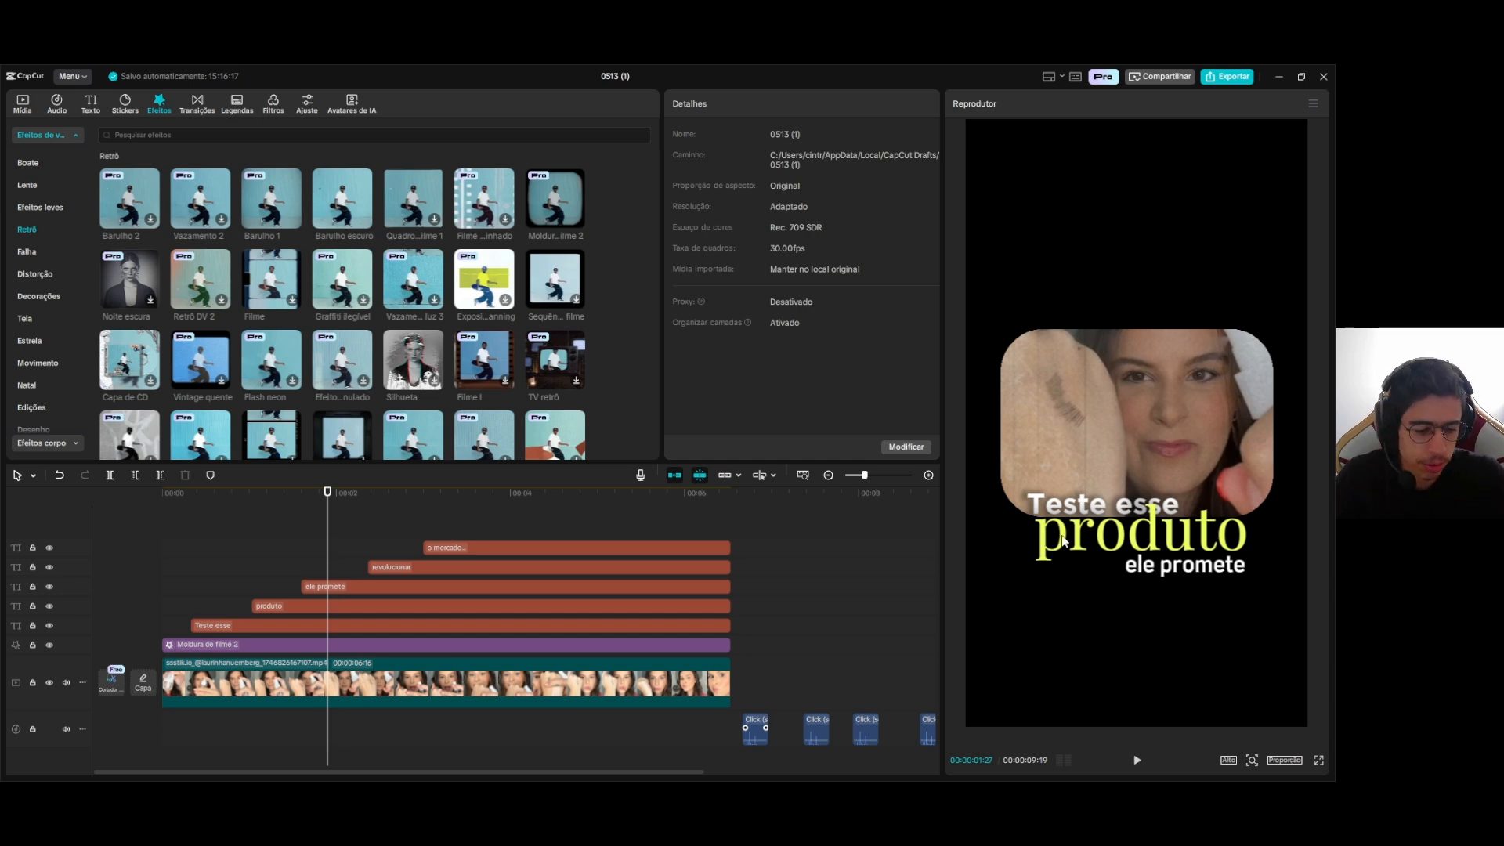
# Nudge the revolucionar text slightly down beneath ele promete and preview up to the o mercado... text
pyautogui.moveTo(328, 573); pyautogui.dragTo(317, 572)
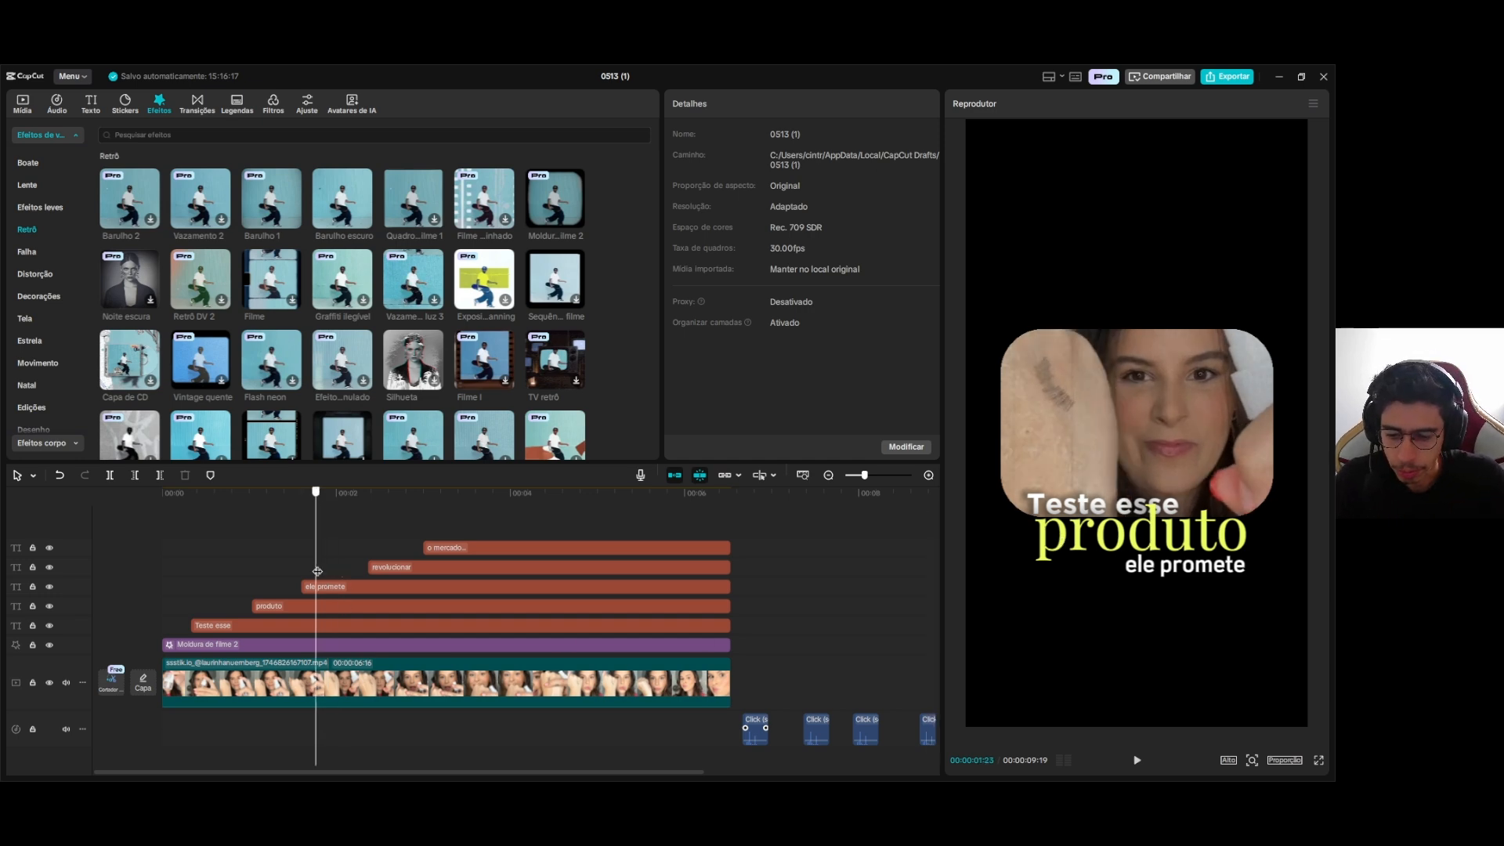
pyautogui.press('space')
pyautogui.press('space')
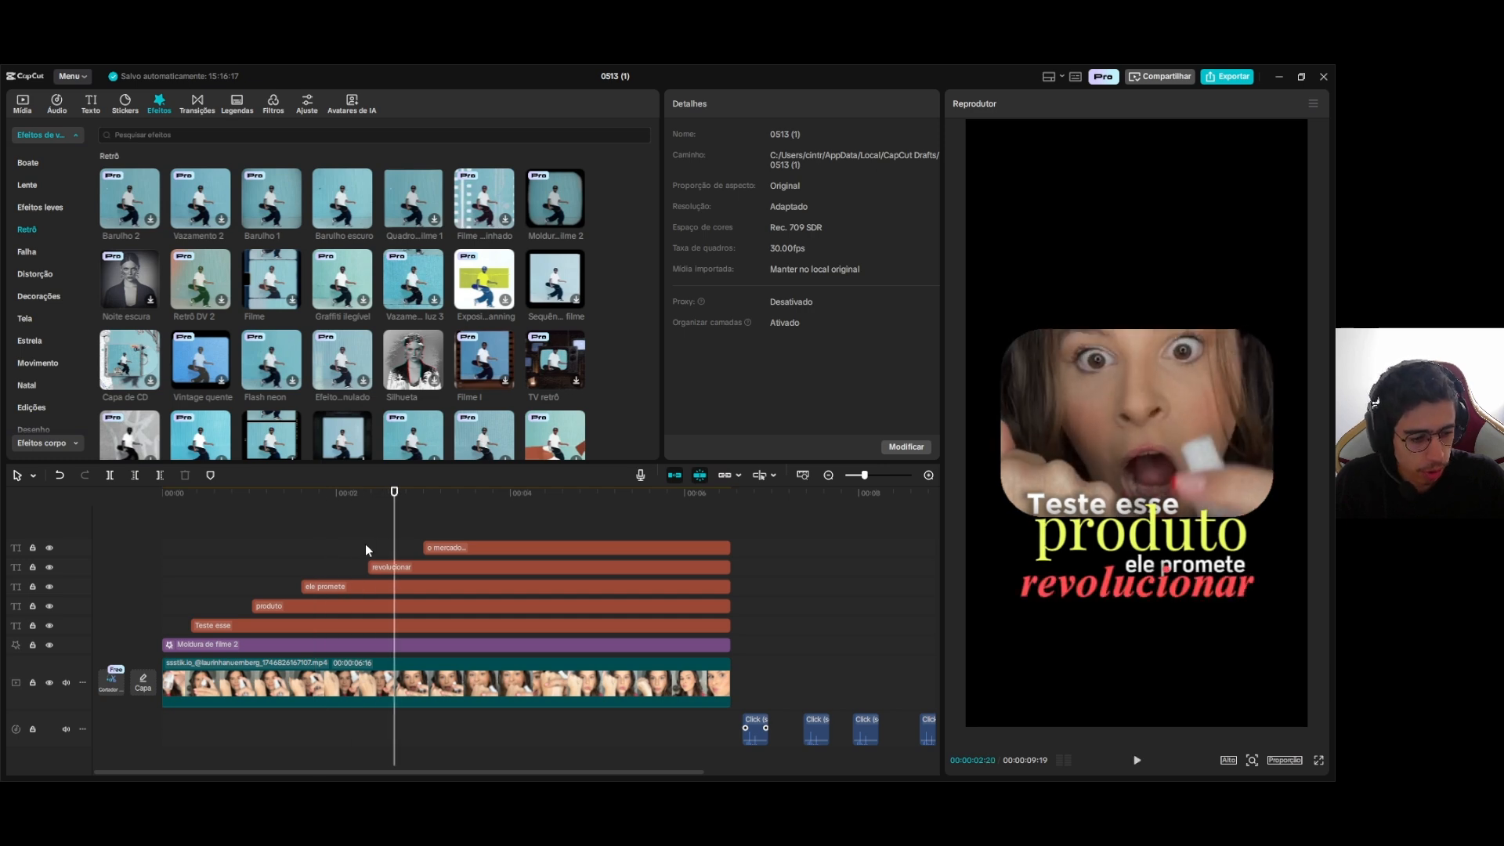
pyautogui.moveTo(1163, 584)
pyautogui.mouseDown()
pyautogui.moveTo(1148, 580)
pyautogui.moveTo(1161, 591)
pyautogui.mouseUp()
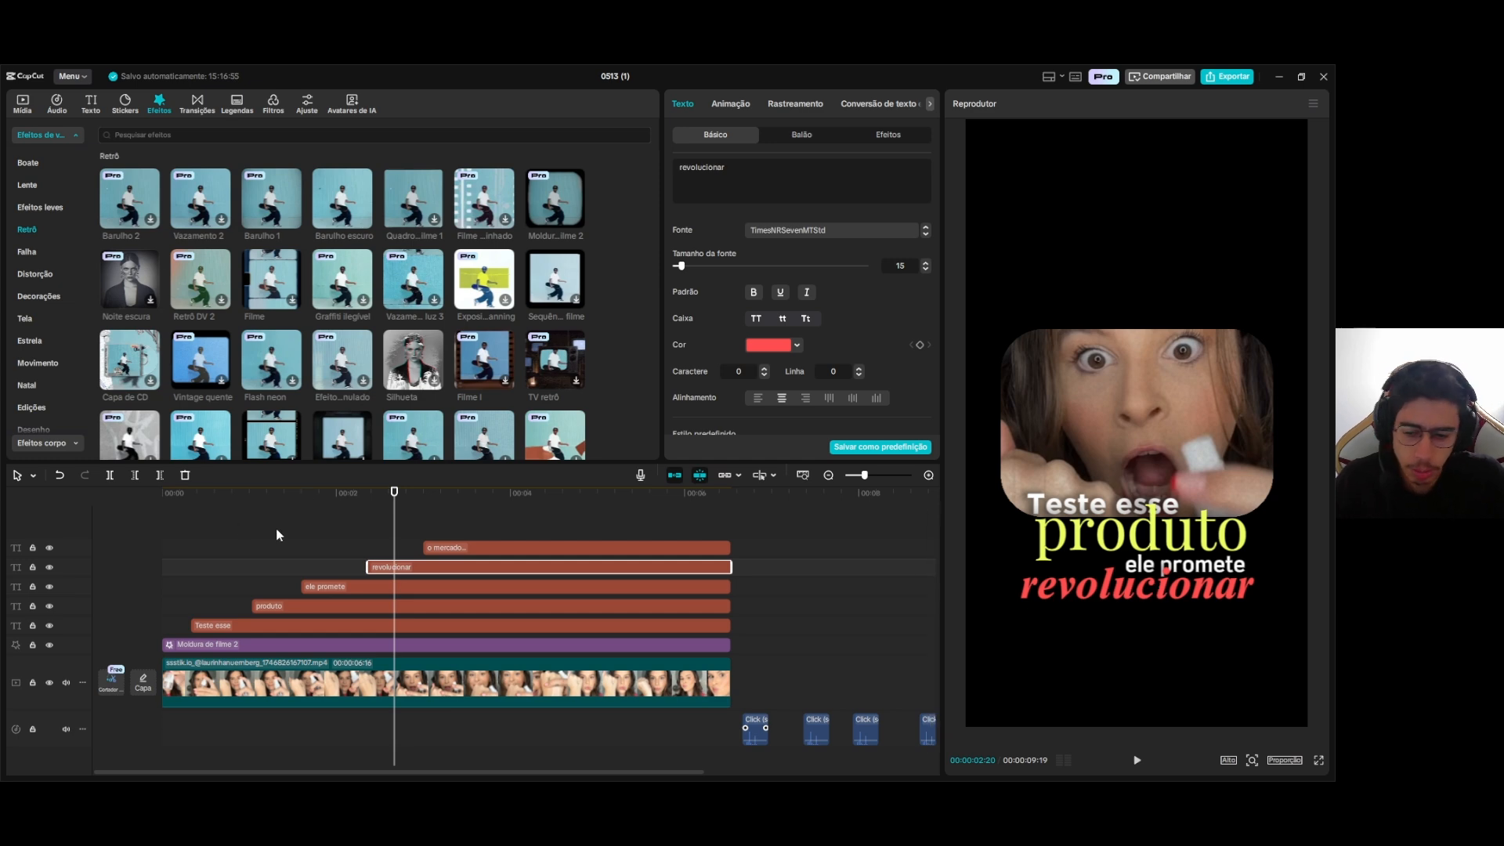
pyautogui.click(373, 544)
pyautogui.press('space')
pyautogui.press('space')
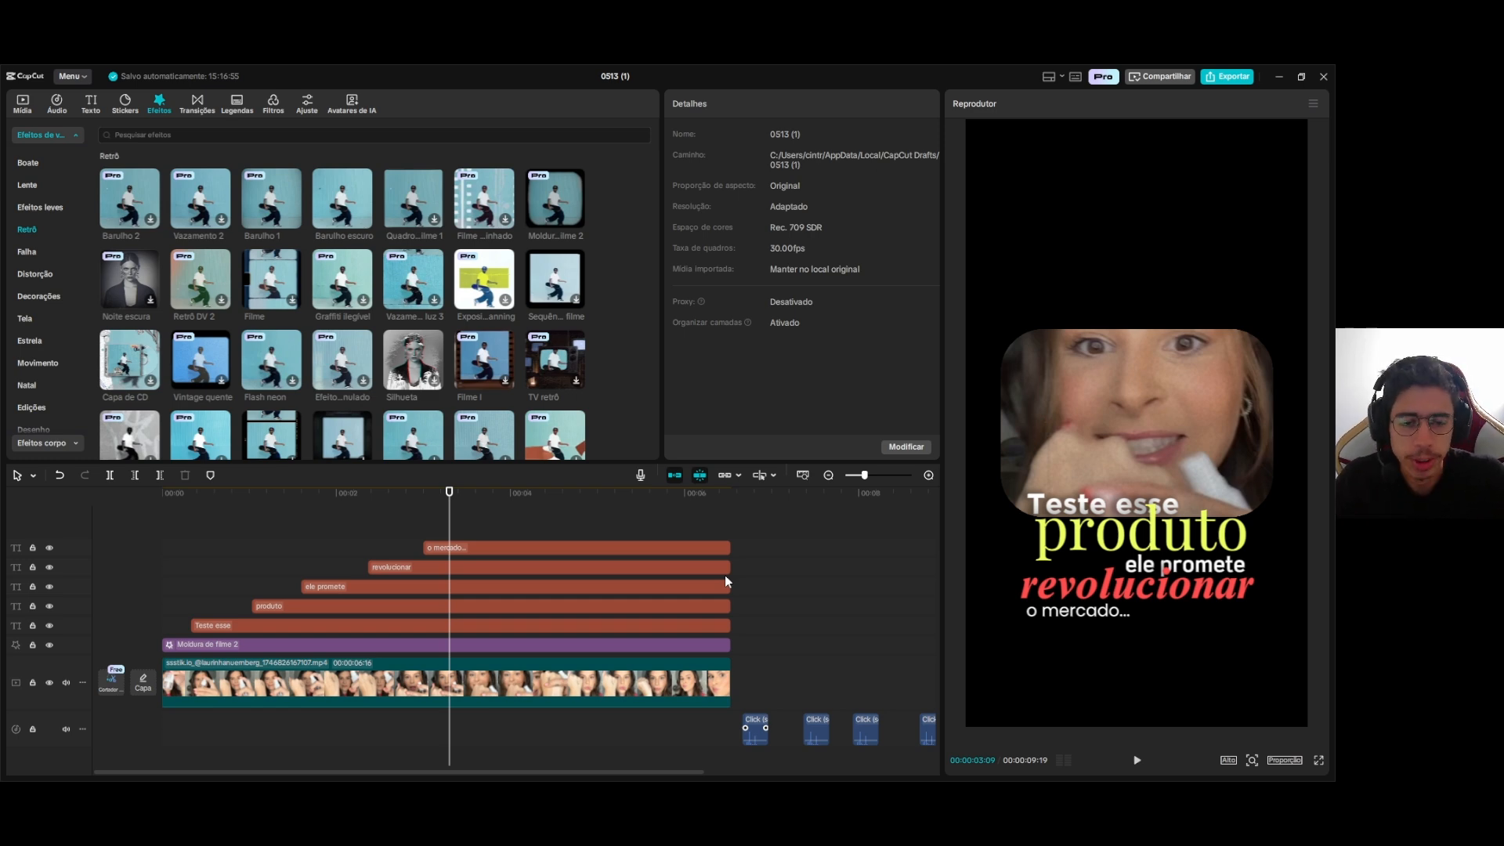
# Move the first click sound back to the start of the Teste esse text and place the playhead there
pyautogui.moveTo(747, 728); pyautogui.dragTo(210, 730)
pyautogui.click(219, 601)
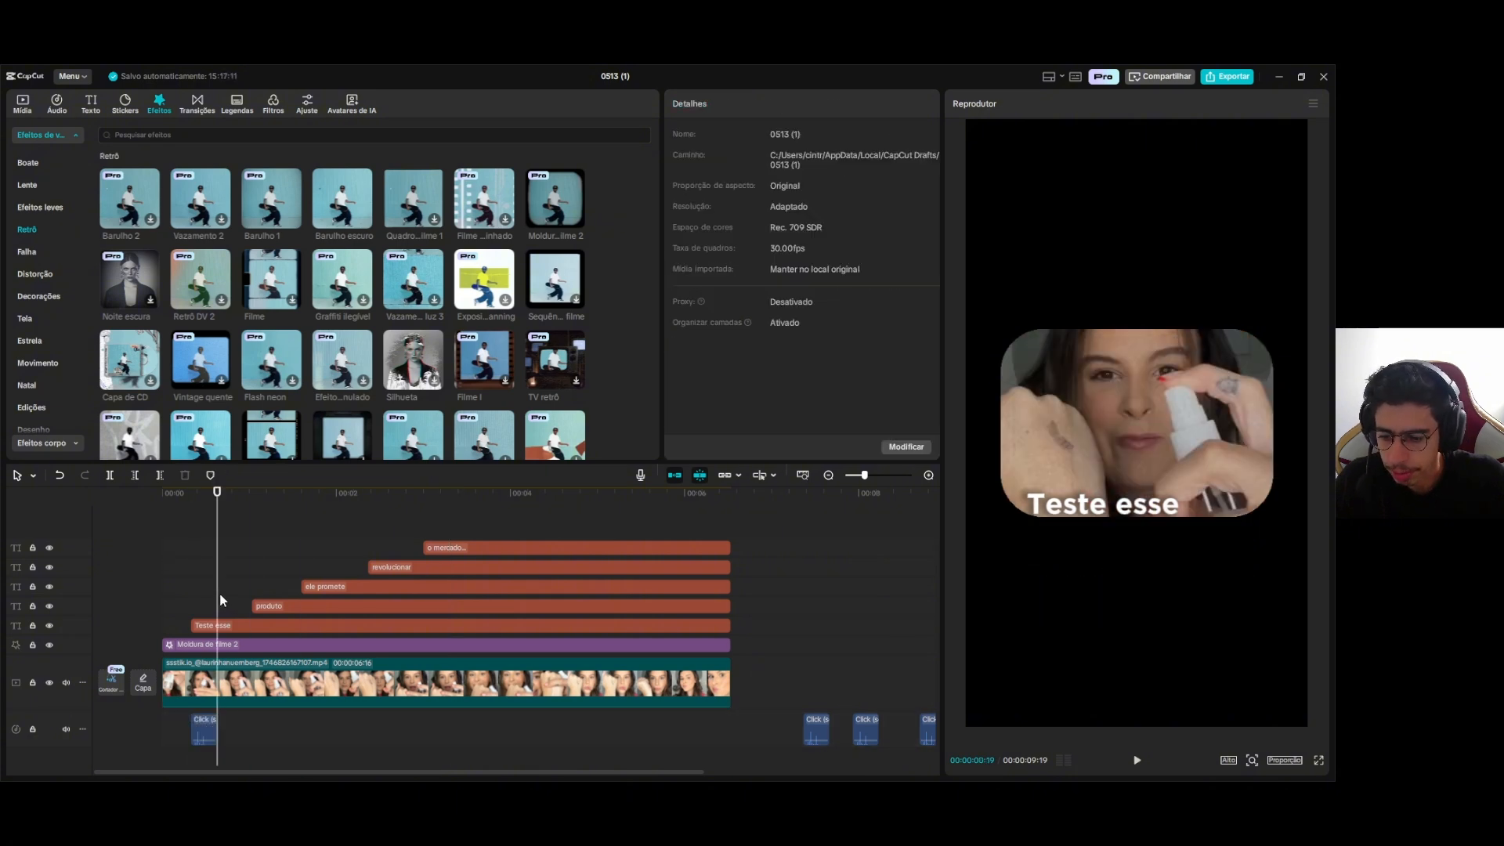
pyautogui.moveTo(220, 601); pyautogui.dragTo(192, 591)
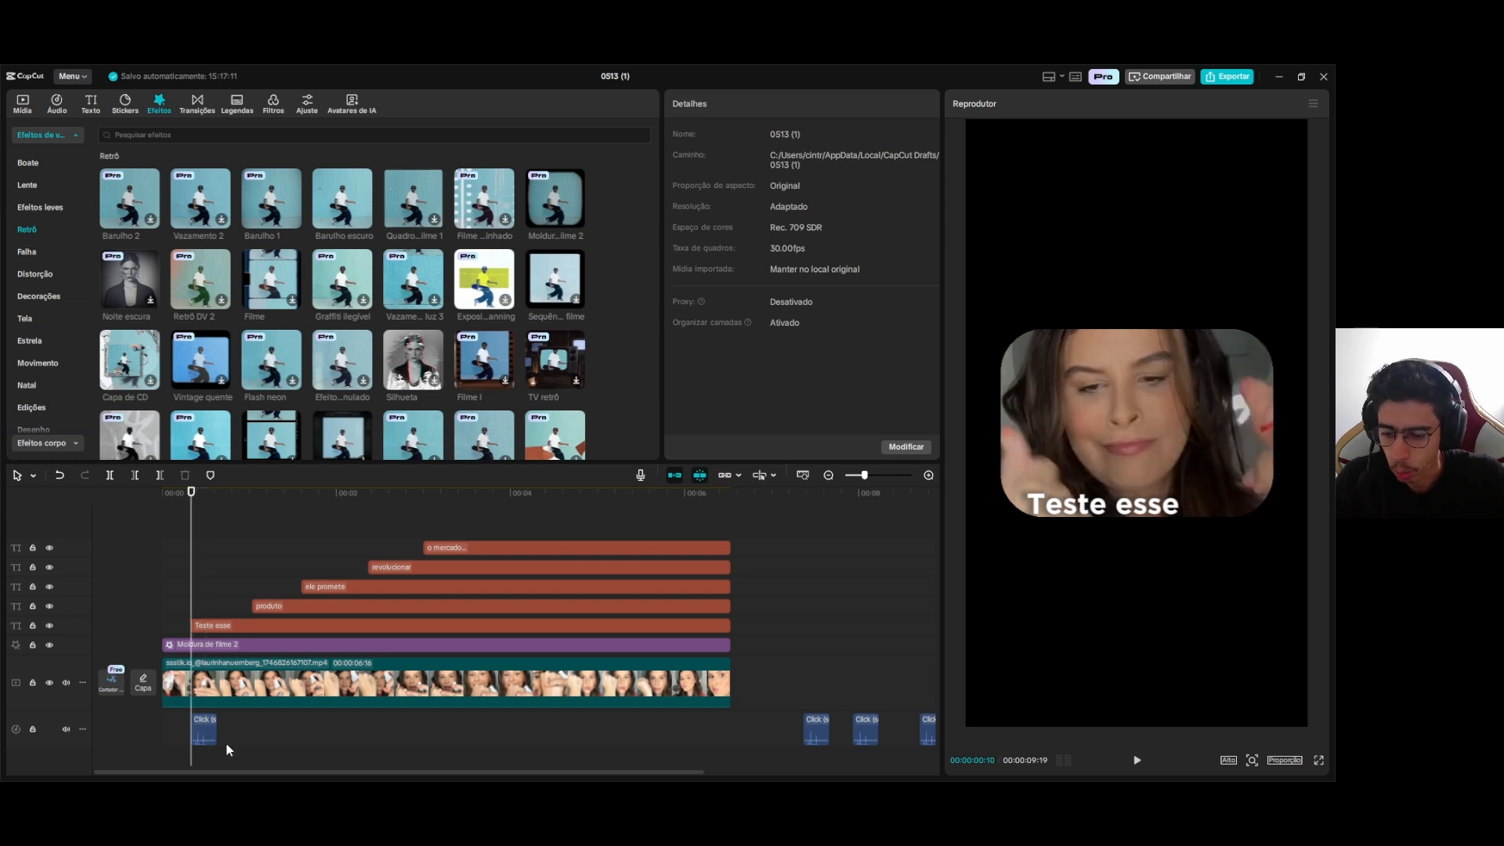
# Select the first click sound on the timeline and show the popular sound effects in the audio library
pyautogui.click(203, 731)
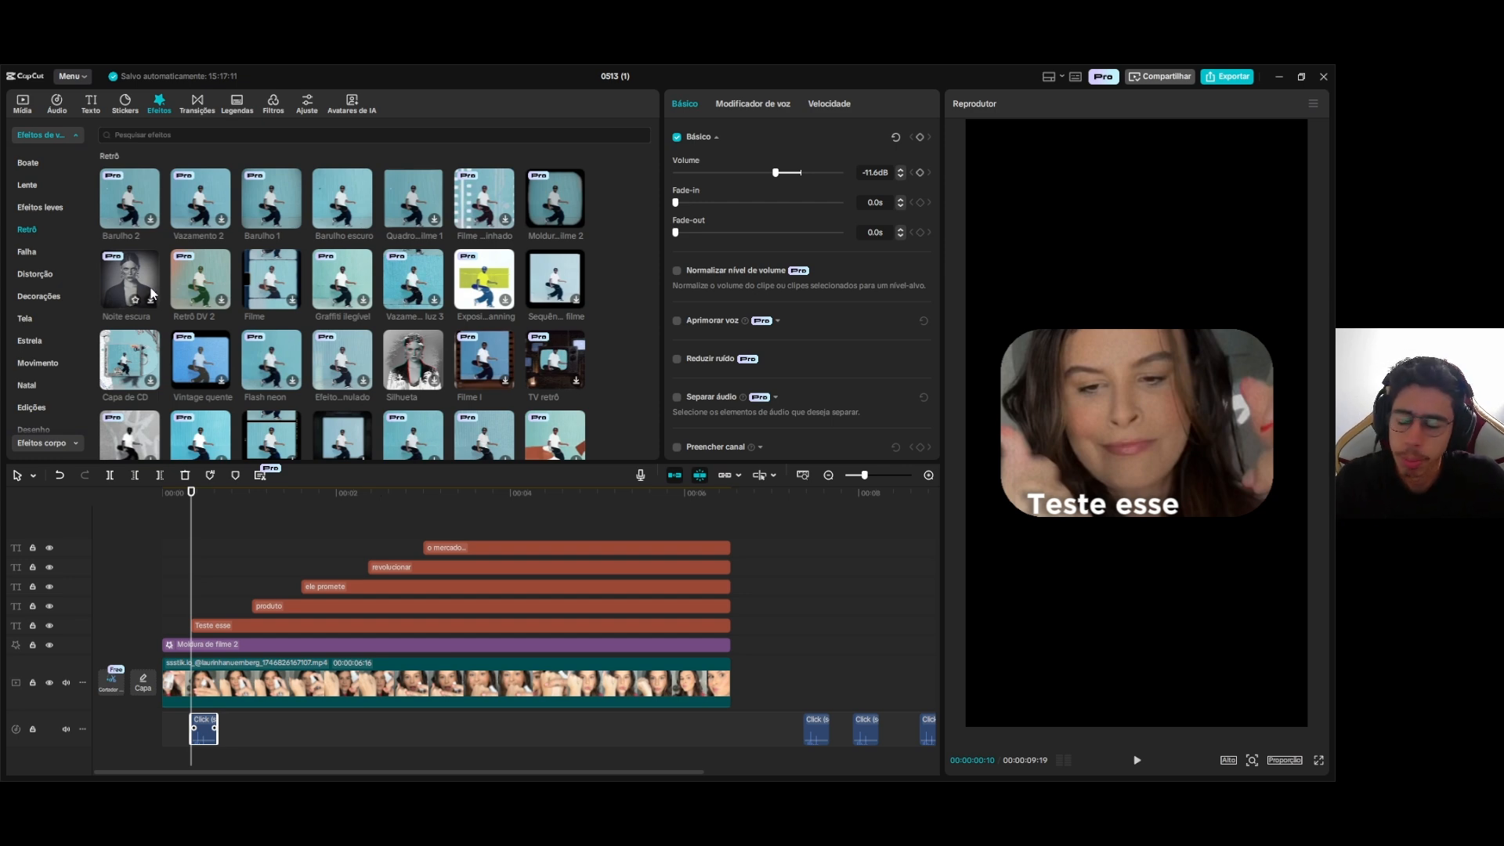
pyautogui.click(56, 103)
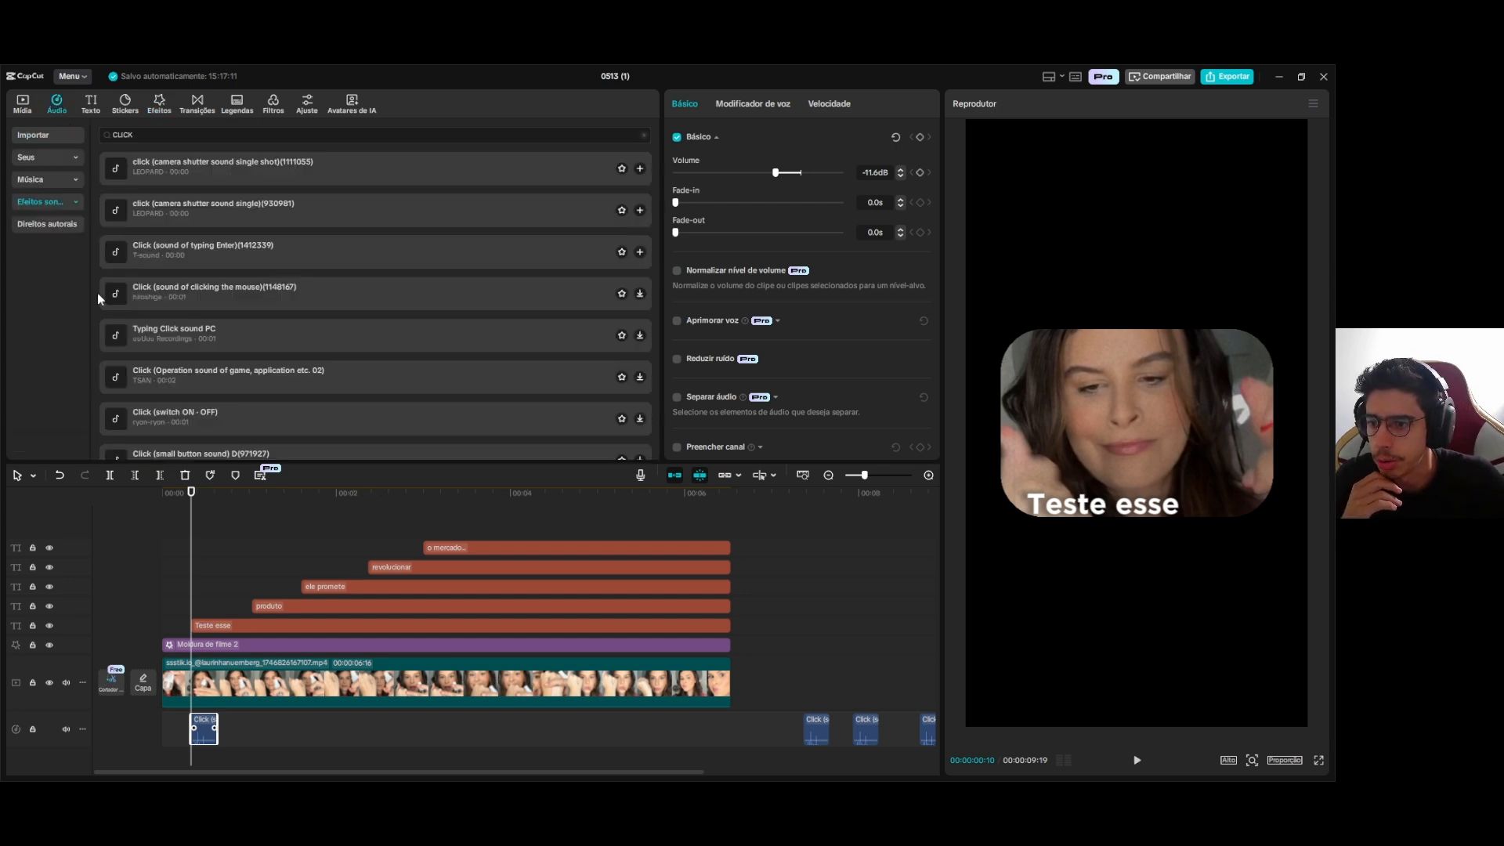
pyautogui.click(36, 200)
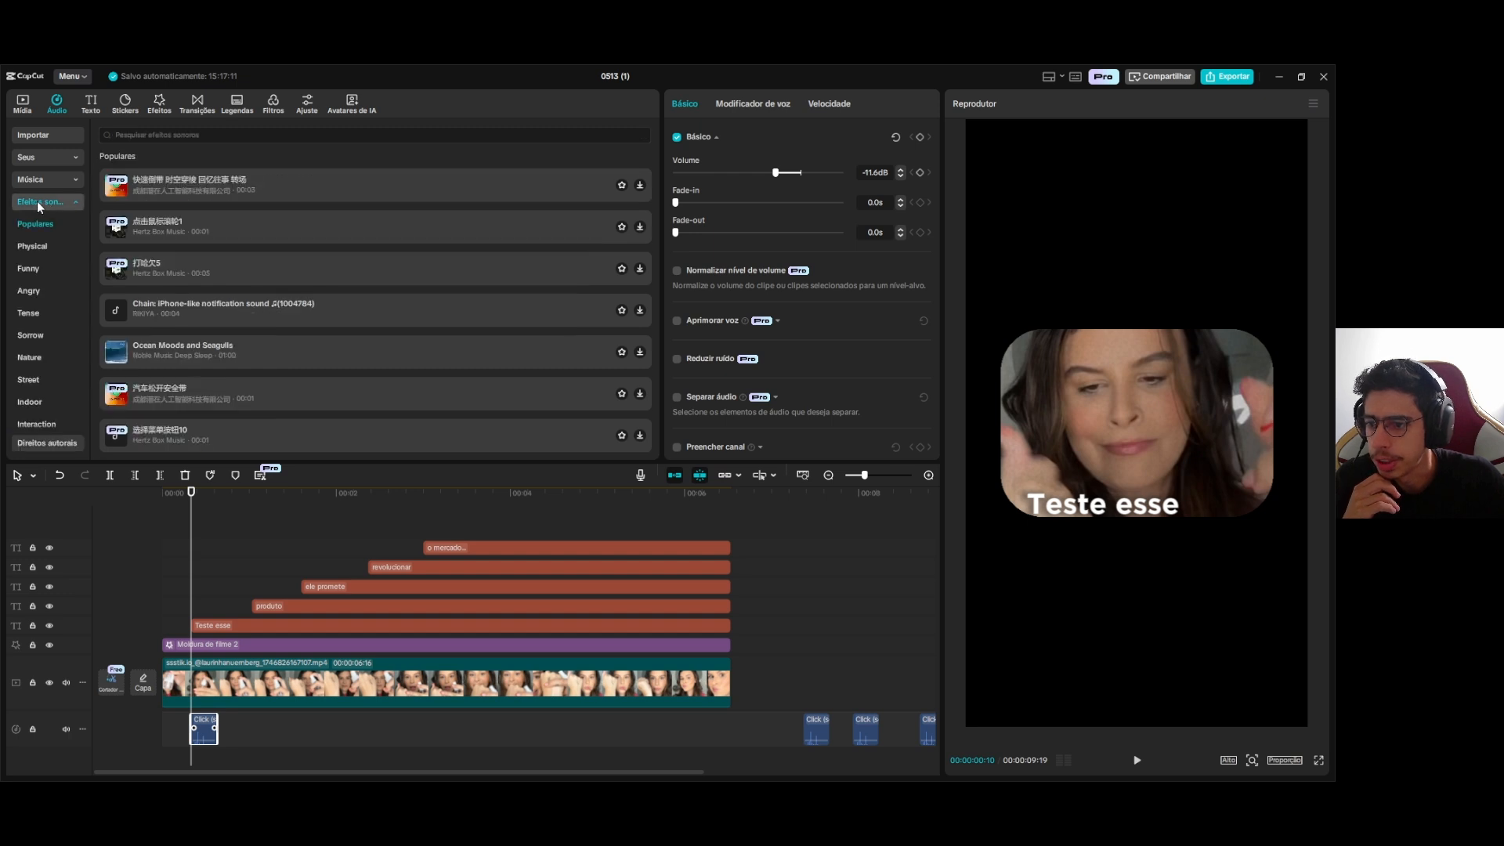
# Search the sound effects for CLICK and audition the switch ON - OFF, operation sound and camera shutter single shot results
pyautogui.click(159, 136)
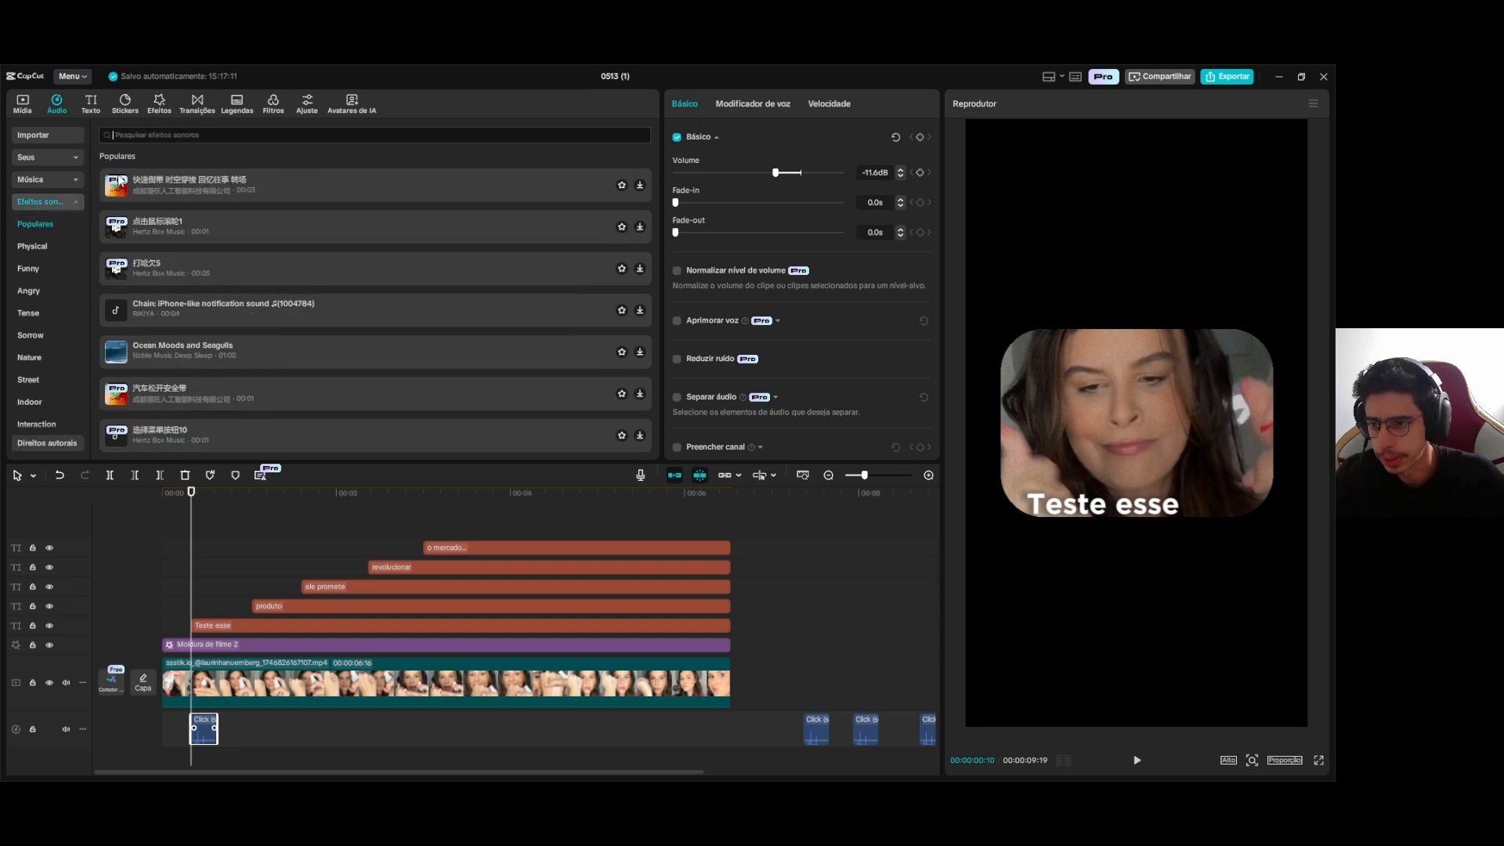
pyautogui.write('CLICK')
pyautogui.press('Return')
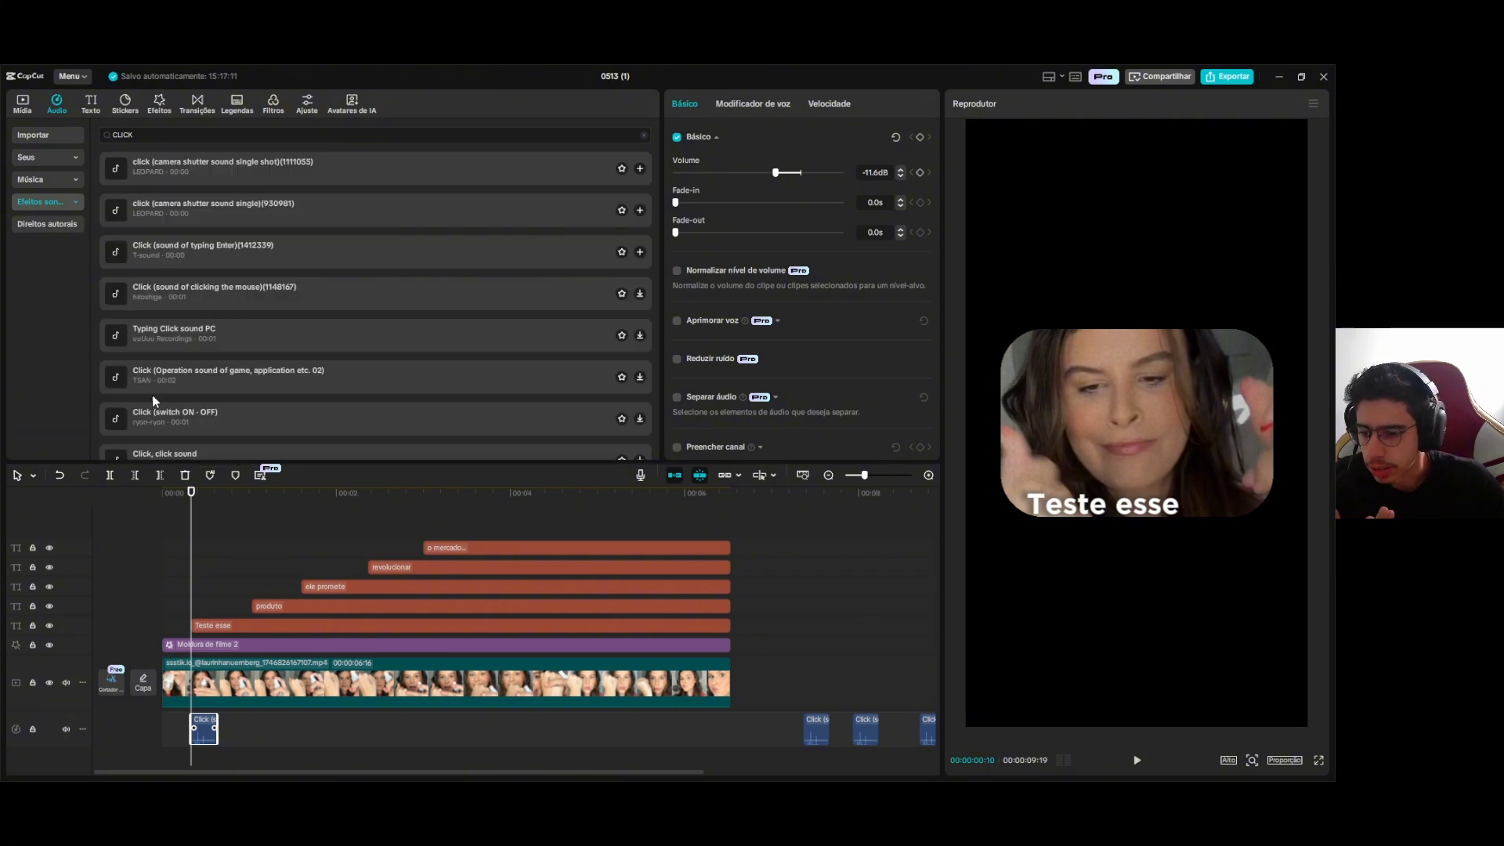
pyautogui.click(113, 421)
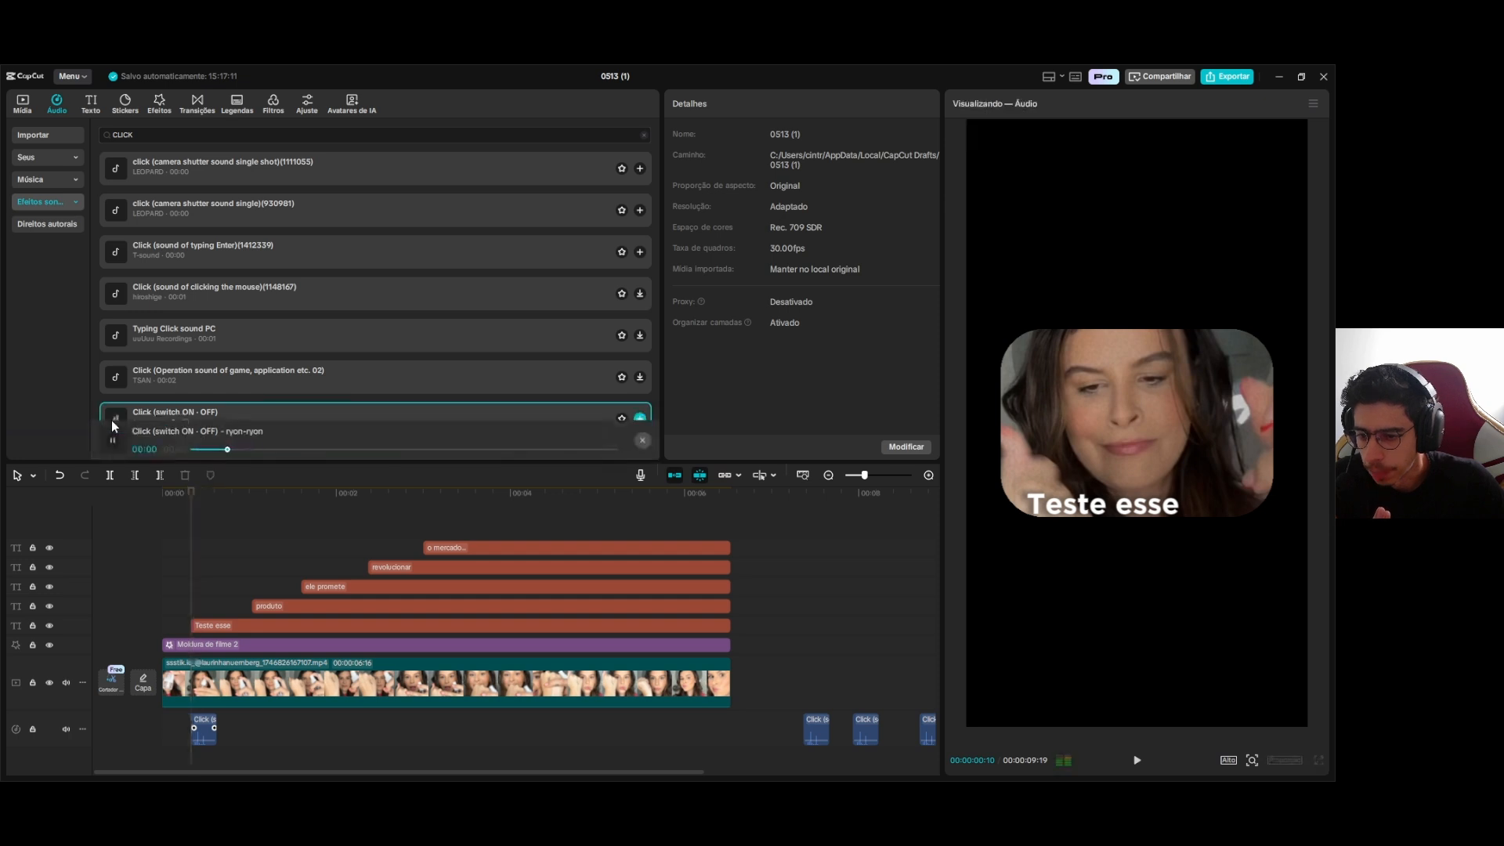
pyautogui.click(116, 369)
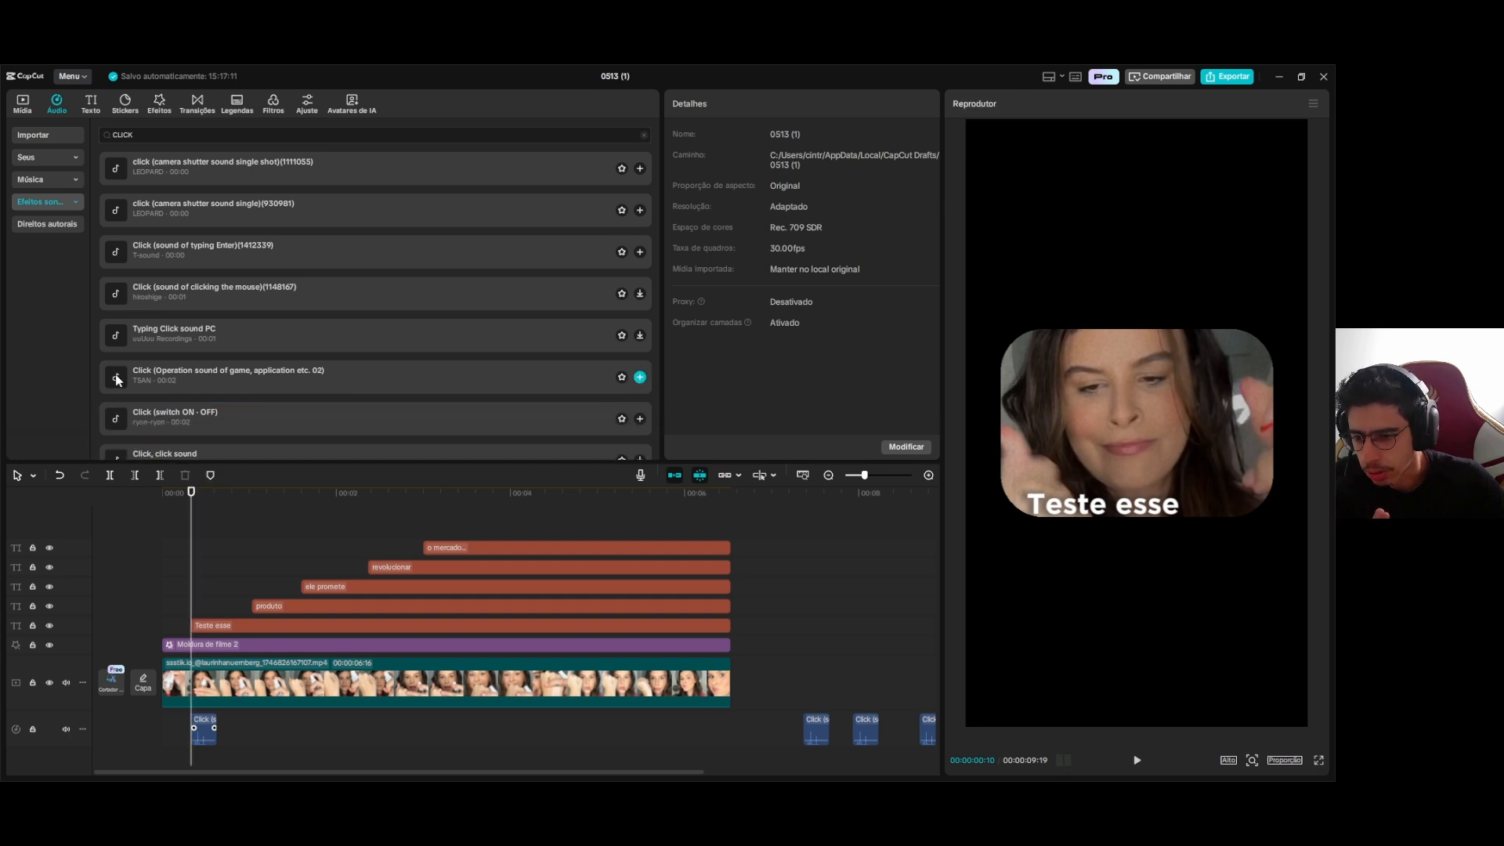
pyautogui.click(132, 167)
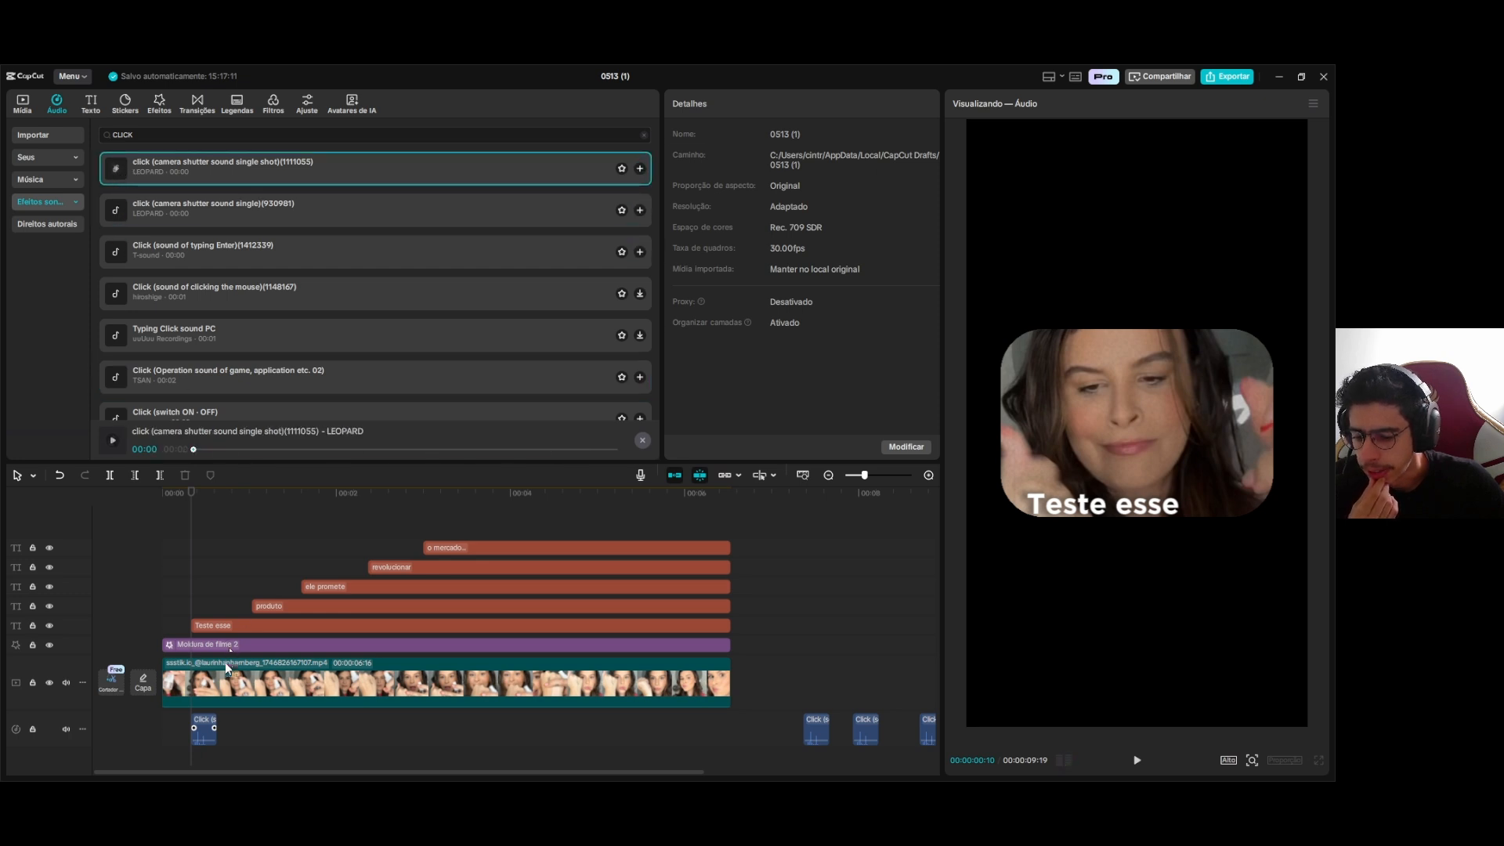
# Delete all the old click sounds from the audio track, including those past the end of the video
pyautogui.click(202, 730)
pyautogui.press('Delete')
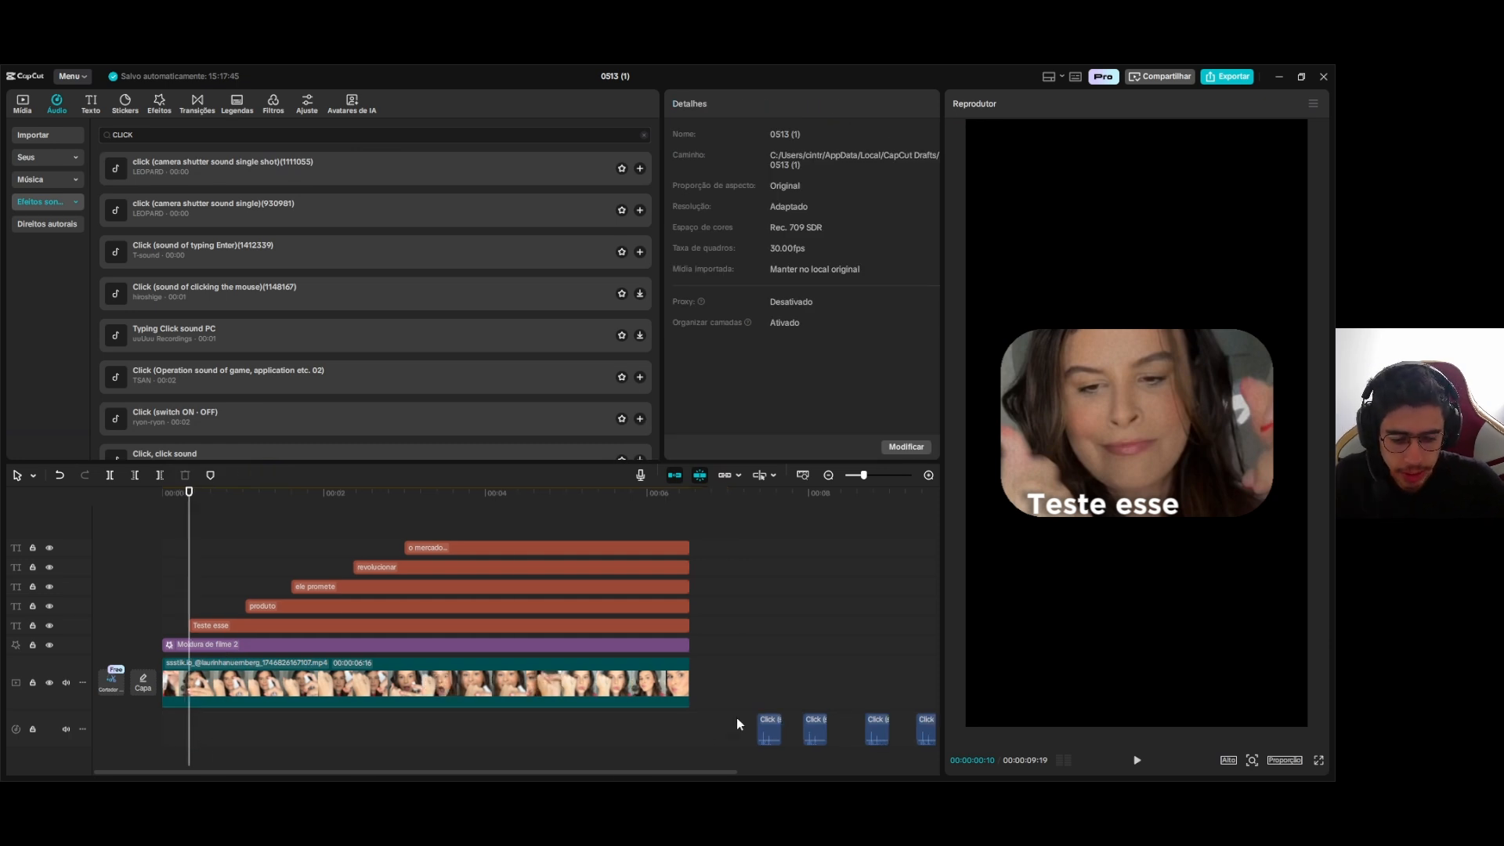
pyautogui.moveTo(762, 713); pyautogui.dragTo(878, 749)
pyautogui.press('Delete')
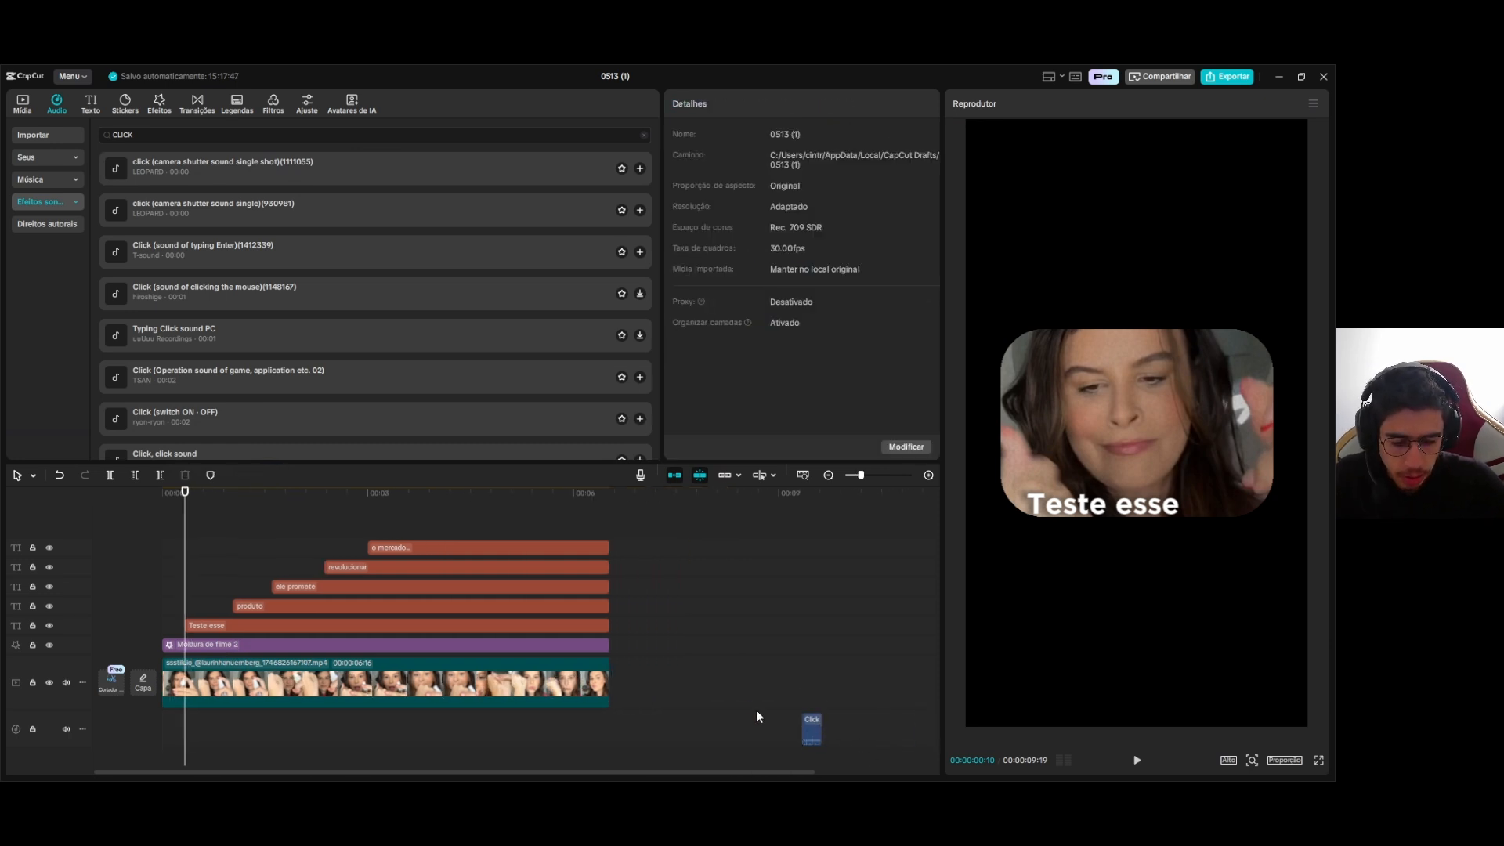
pyautogui.moveTo(755, 710); pyautogui.dragTo(843, 757)
pyautogui.press('Delete')
# Add the click (camera shutter sound single shot) effect, trim its beginning slightly and align it with the start of the Teste esse text
pyautogui.moveTo(119, 170); pyautogui.dragTo(206, 728)
pyautogui.scroll(5, 206, 714)
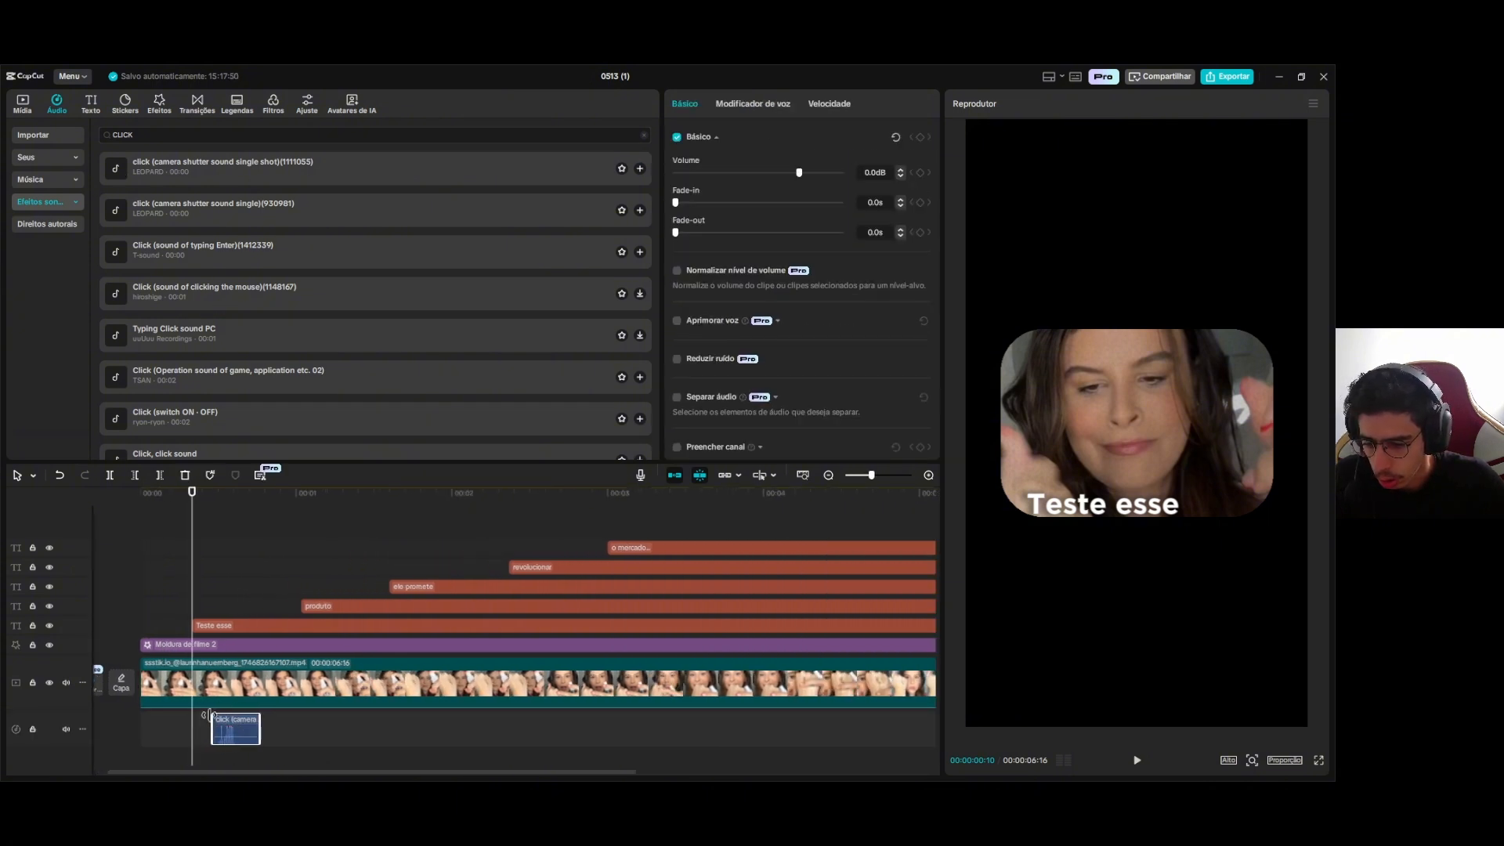
pyautogui.hscroll(-2, 212, 714)
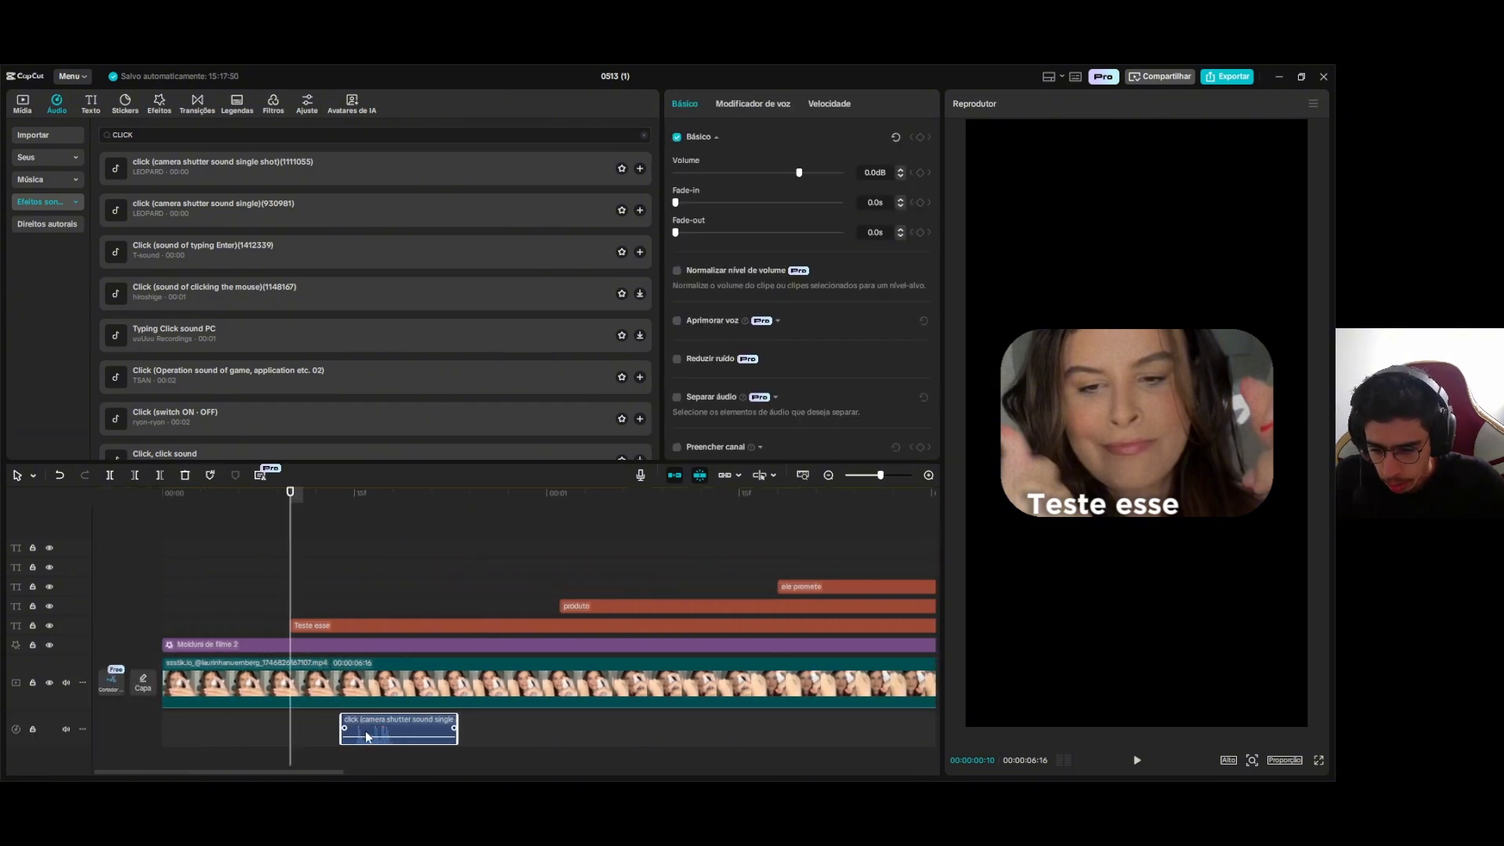
pyautogui.moveTo(340, 721)
pyautogui.mouseDown()
pyautogui.moveTo(352, 719)
pyautogui.moveTo(327, 727)
pyautogui.moveTo(346, 719)
pyautogui.mouseUp()
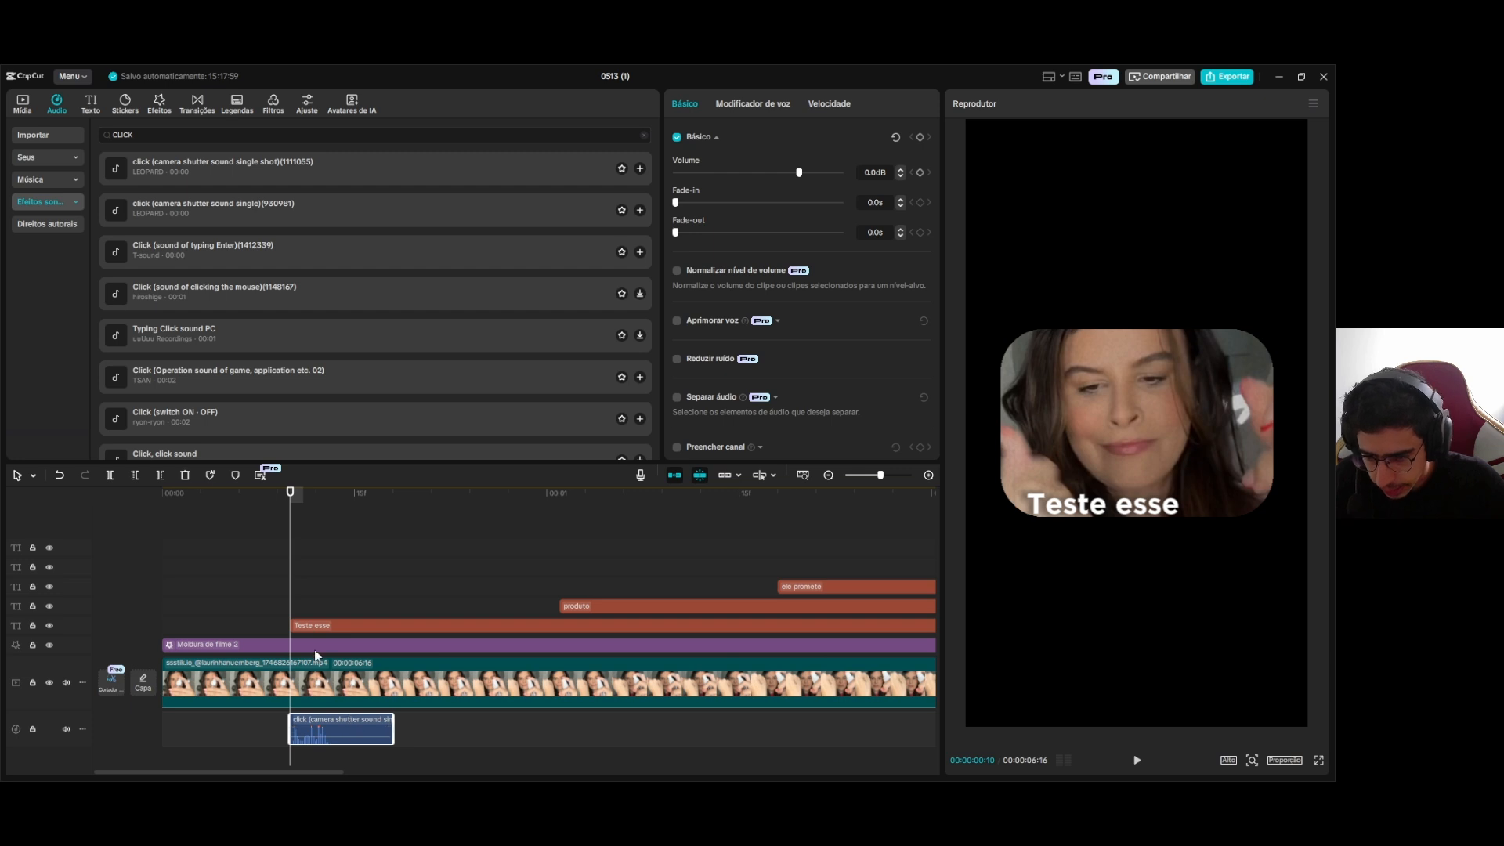
# Lower the camera shutter click's volume to -9.2 dB
pyautogui.scroll(-1, 315, 652)
pyautogui.moveTo(798, 175); pyautogui.dragTo(786, 178)
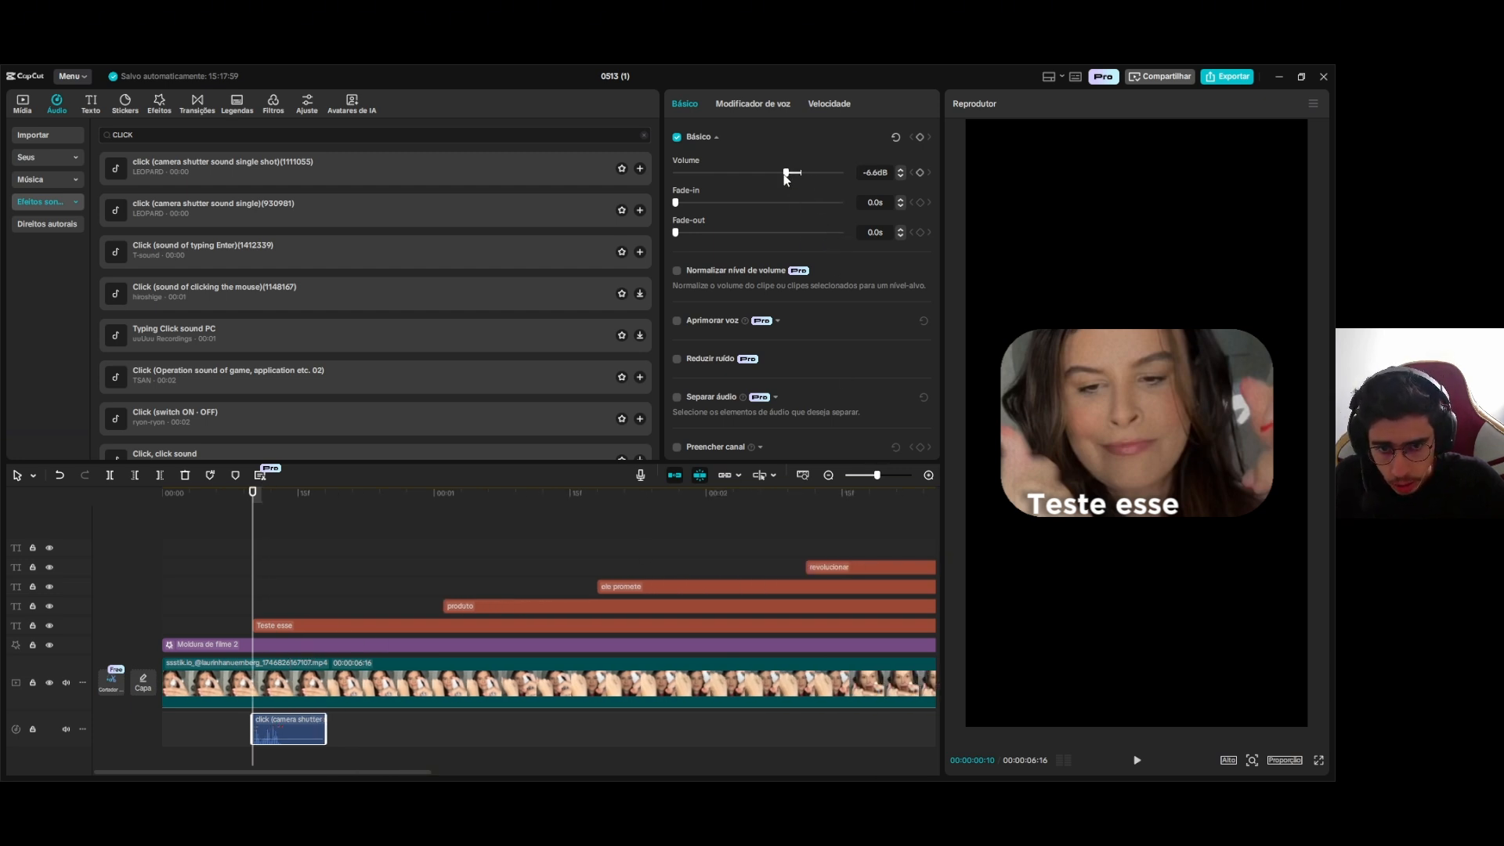
pyautogui.scroll(-2, 252, 684)
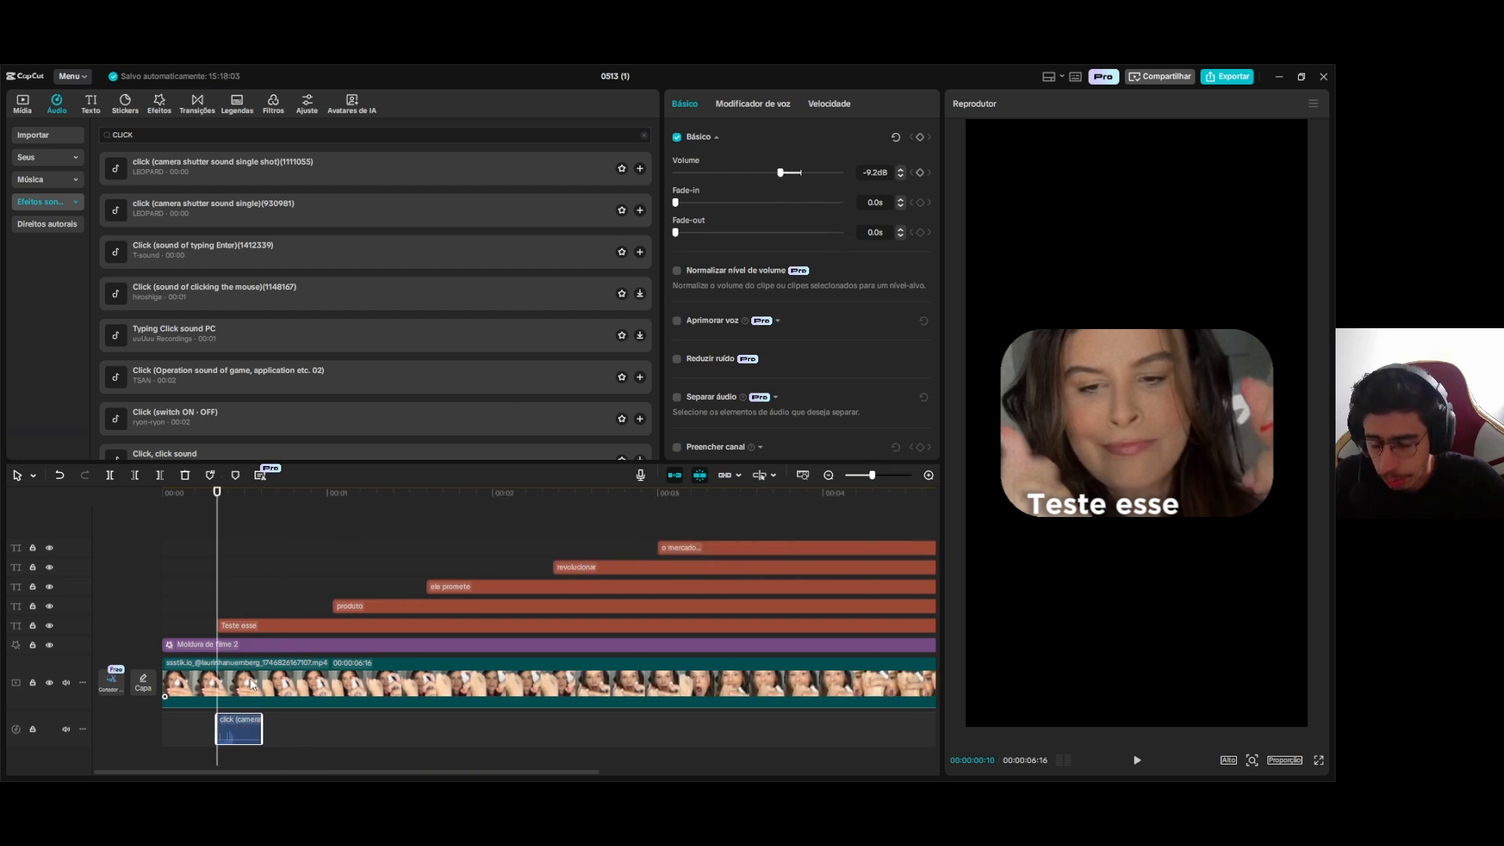
# Copy the shutter click to the starts of the produto, ele promete, revolucionar and o mercado... texts
pyautogui.moveTo(239, 727); pyautogui.dragTo(159, 765)
pyautogui.moveTo(448, 716); pyautogui.dragTo(680, 716)
pyautogui.scroll(-3, 552, 642)
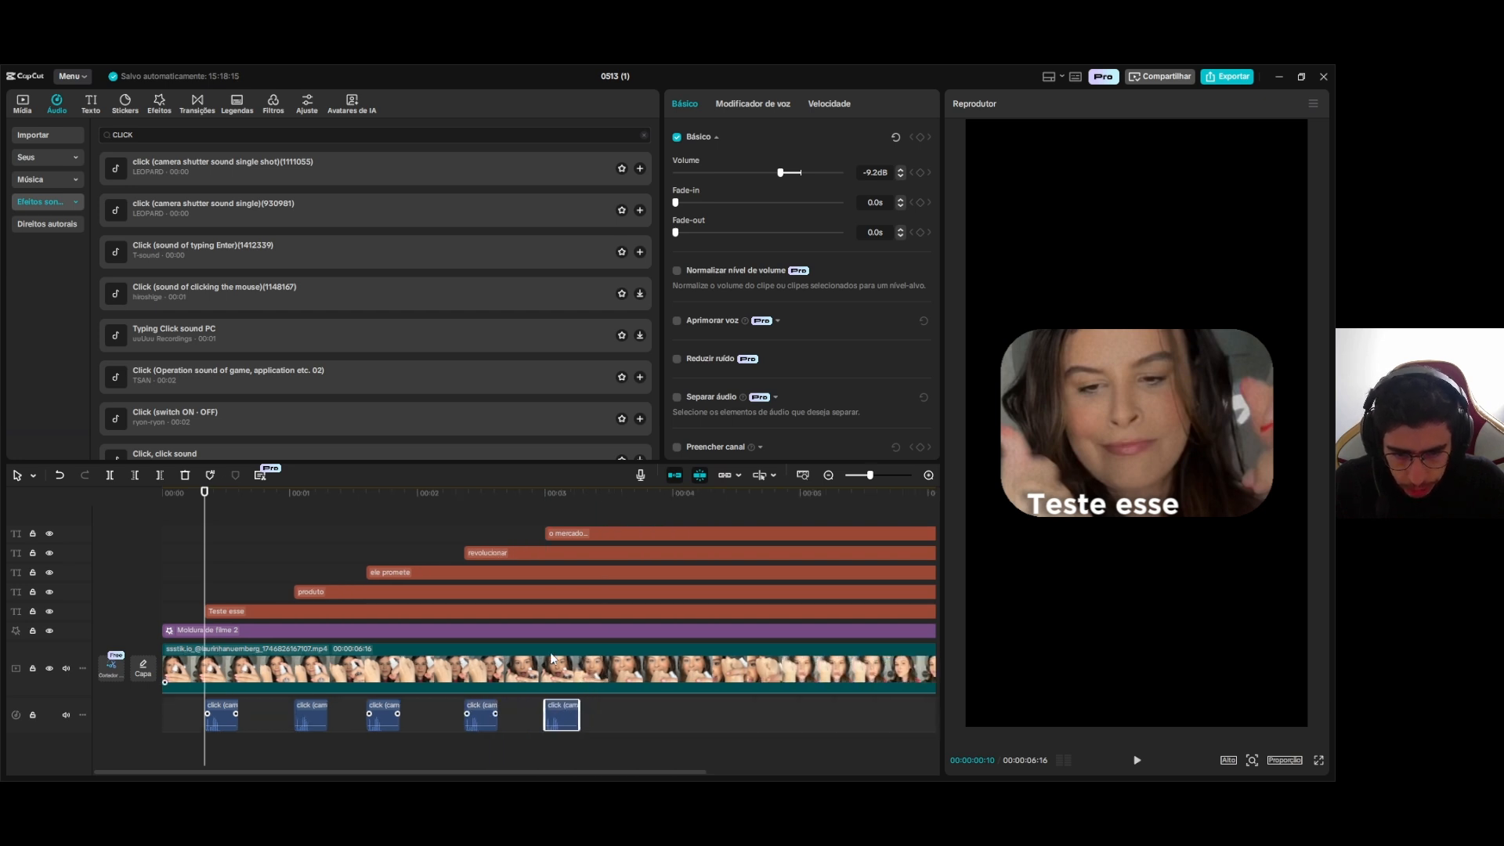
# Preview the video from the start past the o mercado... text to check the timing of the click sounds
pyautogui.scroll(2, 362, 643)
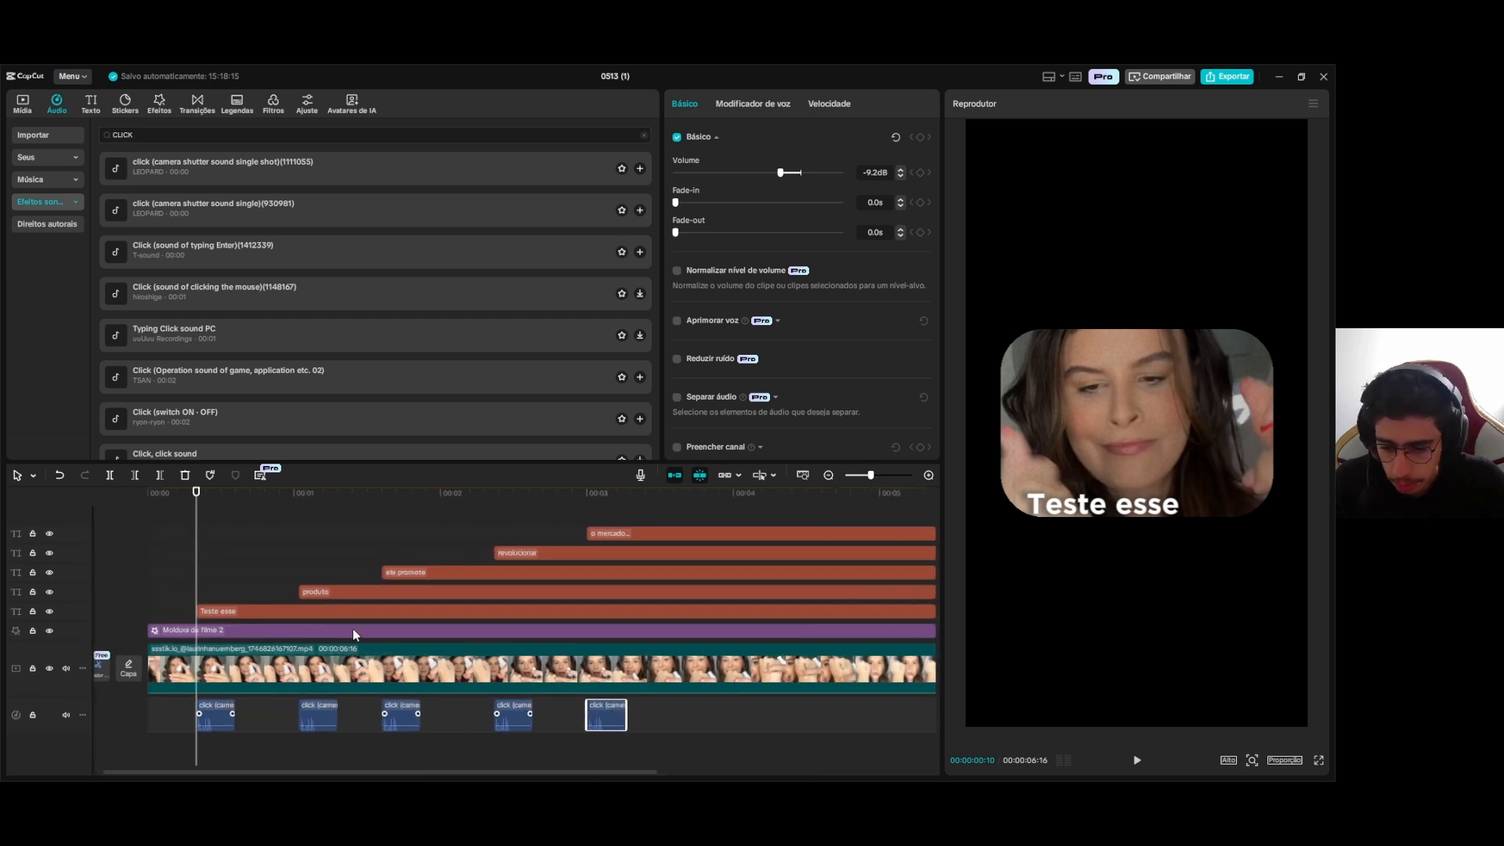
pyautogui.click(205, 568)
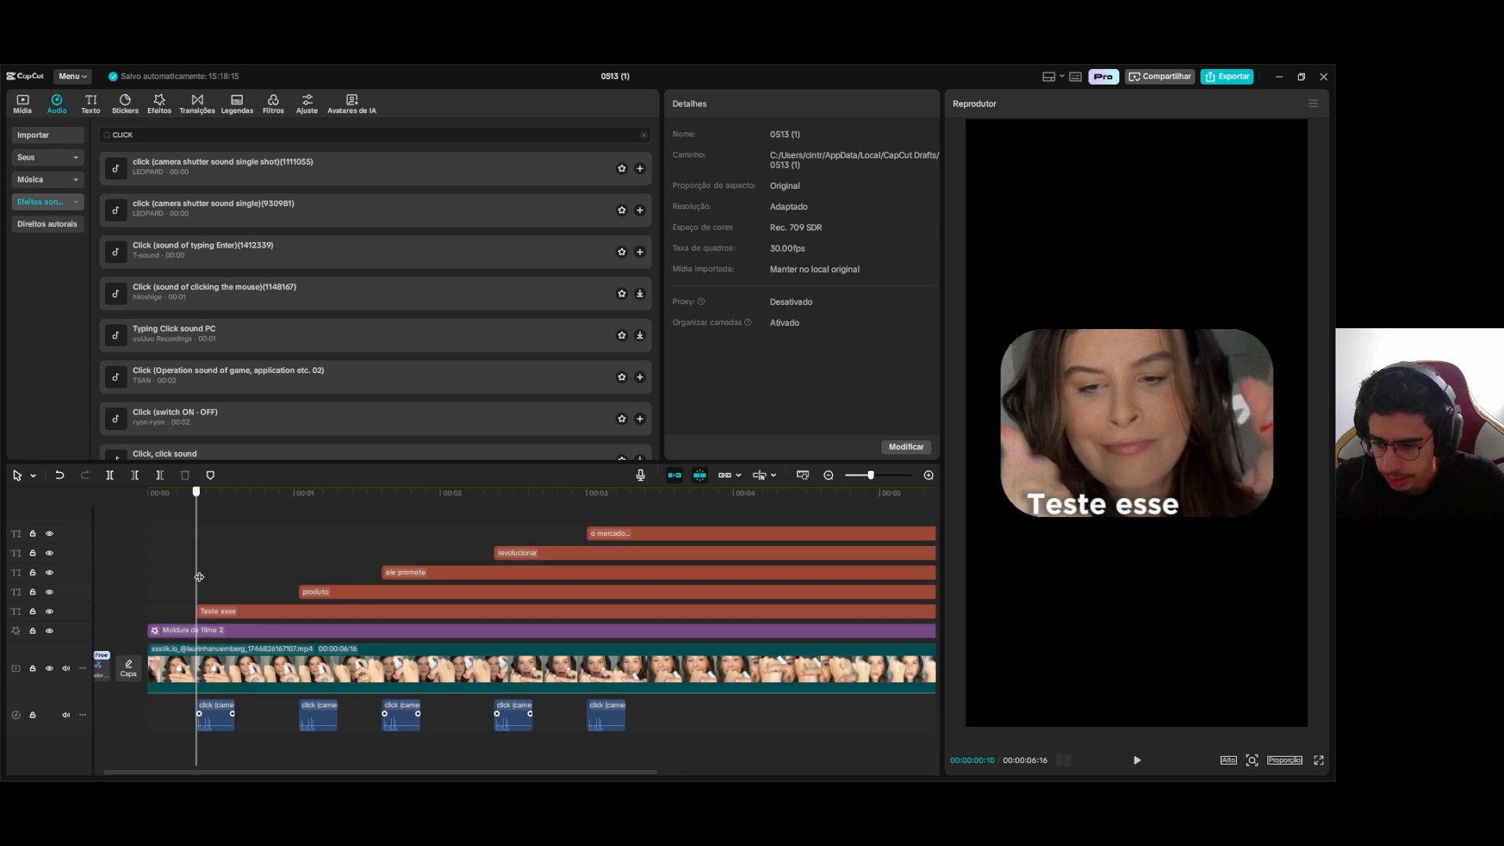
pyautogui.press('Home')
pyautogui.press('space')
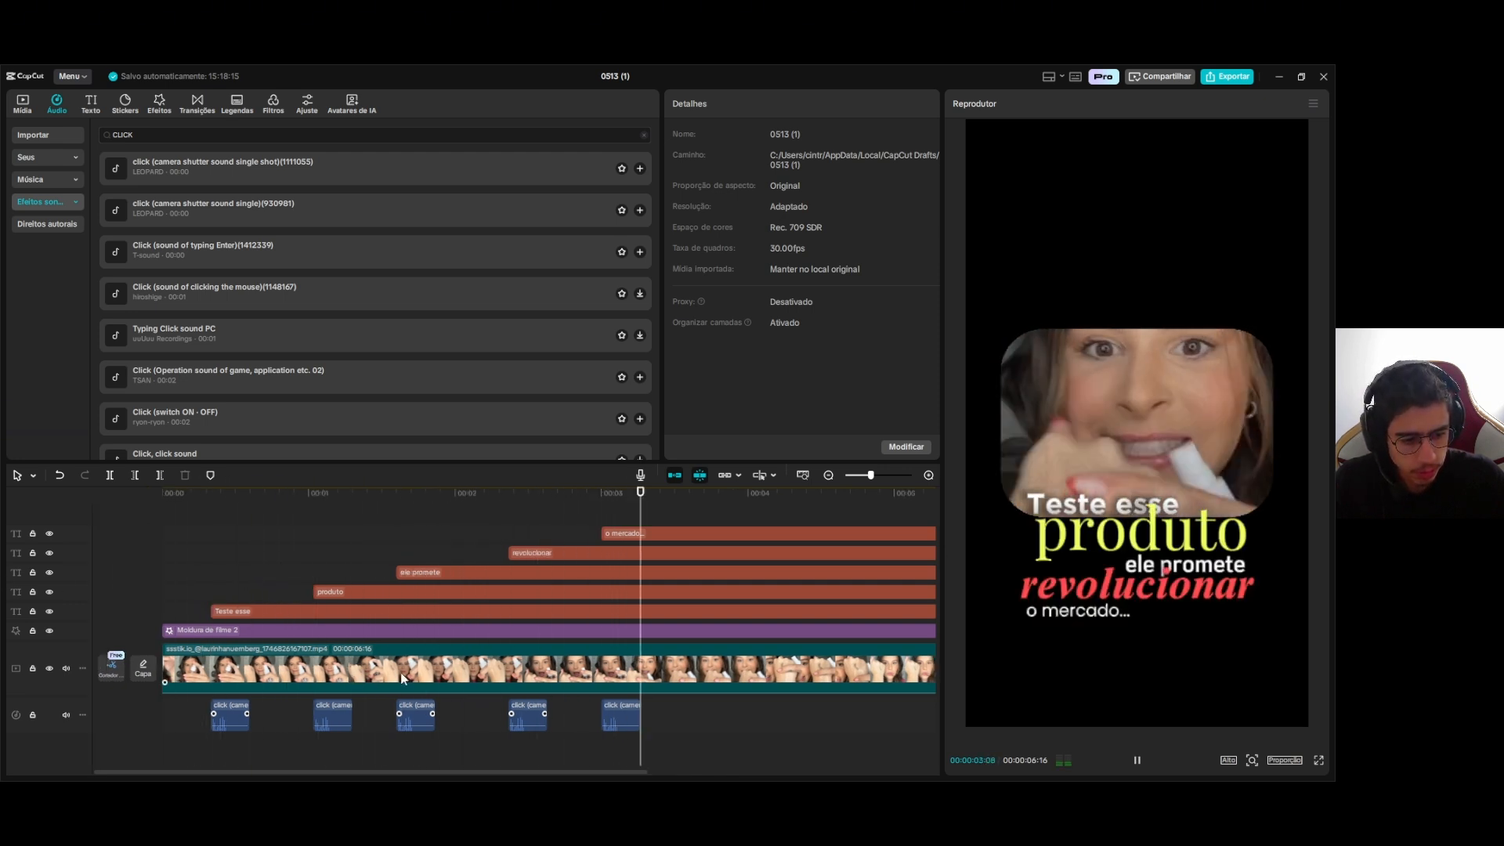
pyautogui.scroll(-2, 402, 672)
pyautogui.press('space')
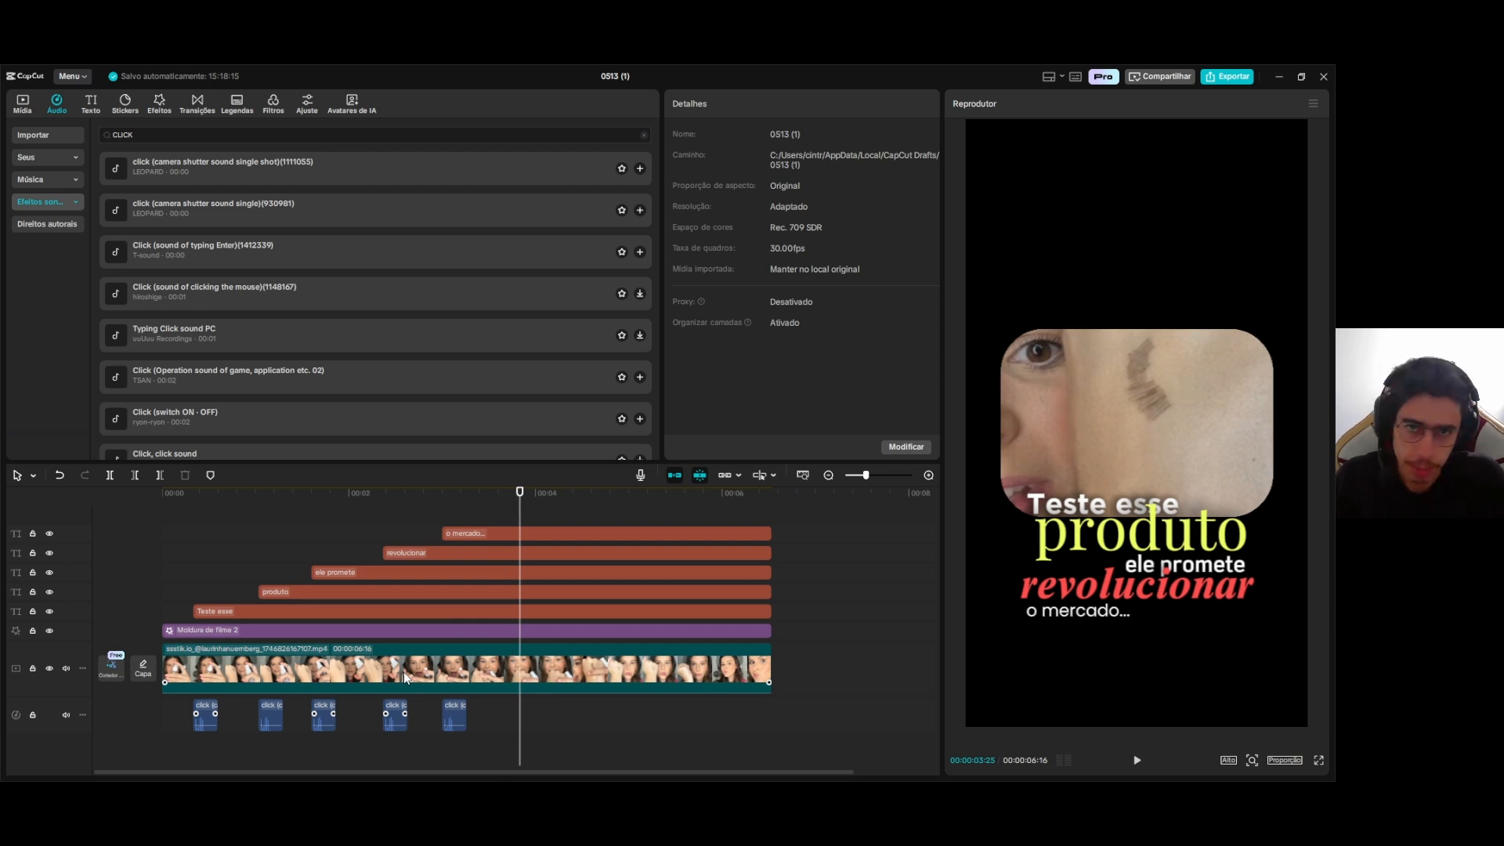